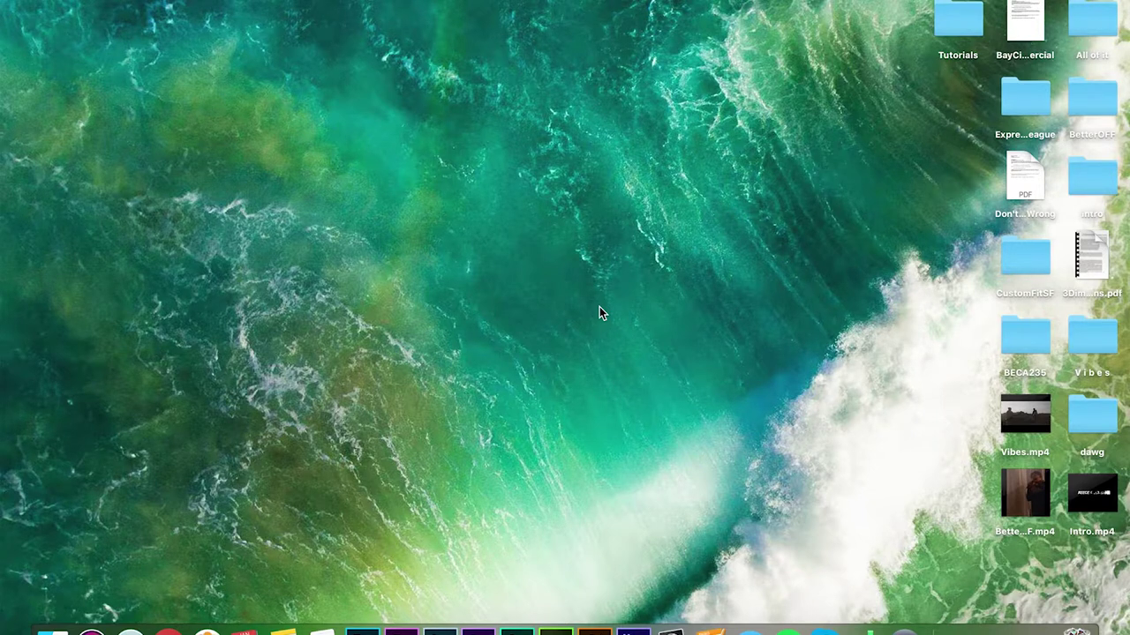
# - Switch to Chrome, play the opening seconds of the "Let's Go - Seattle" YouTube video, pause it and minimize the window
pyautogui.click(1028, 630)
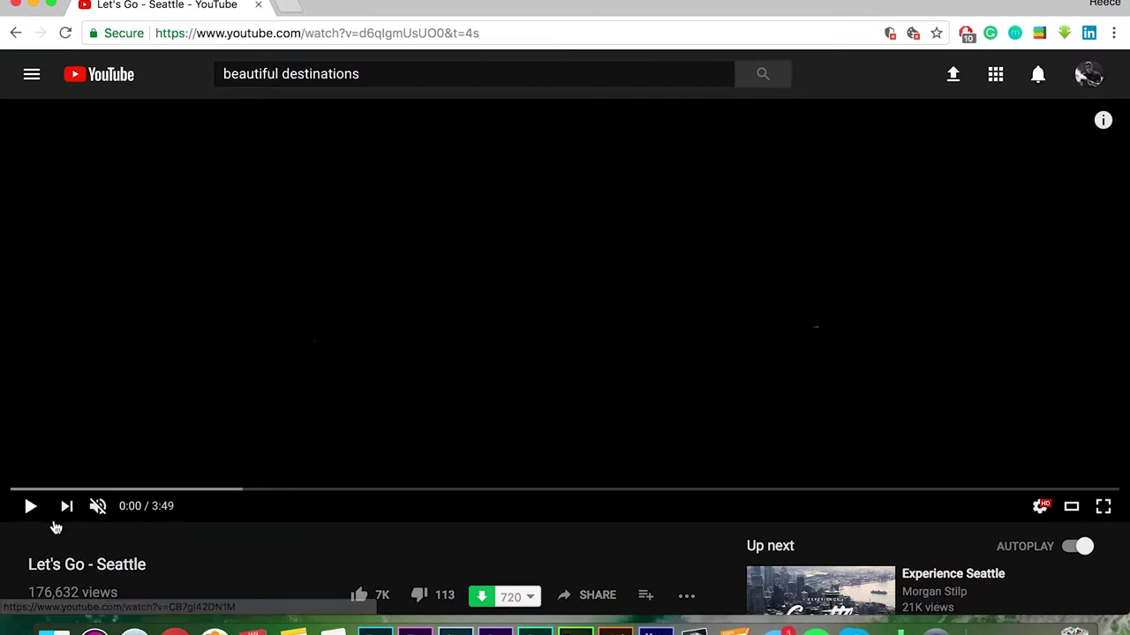
pyautogui.click(30, 510)
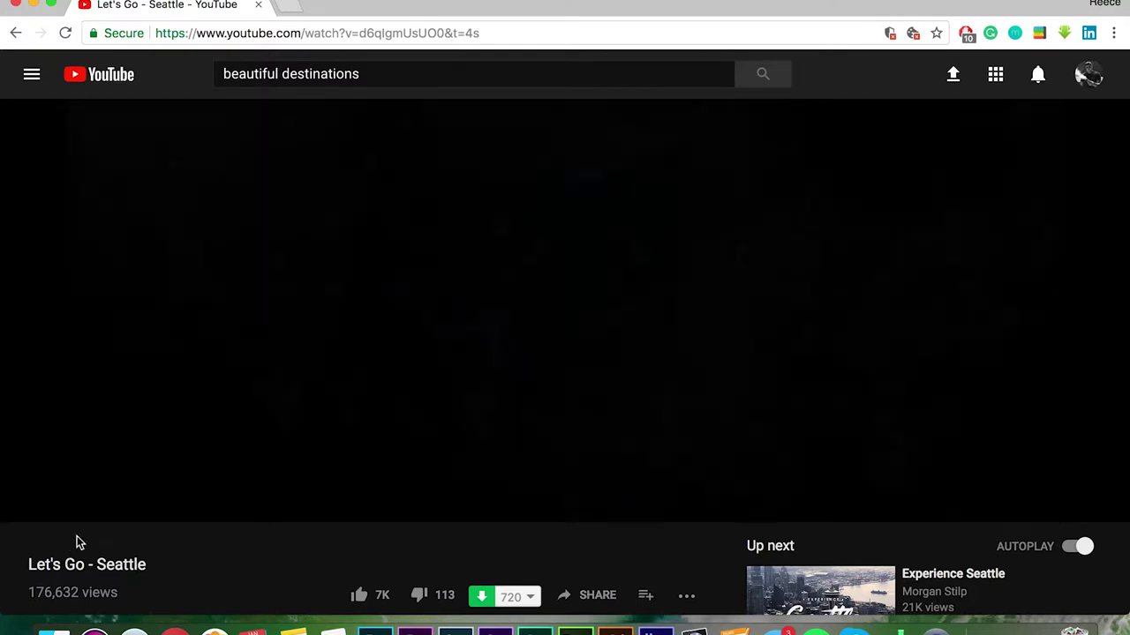
pyautogui.click(241, 350)
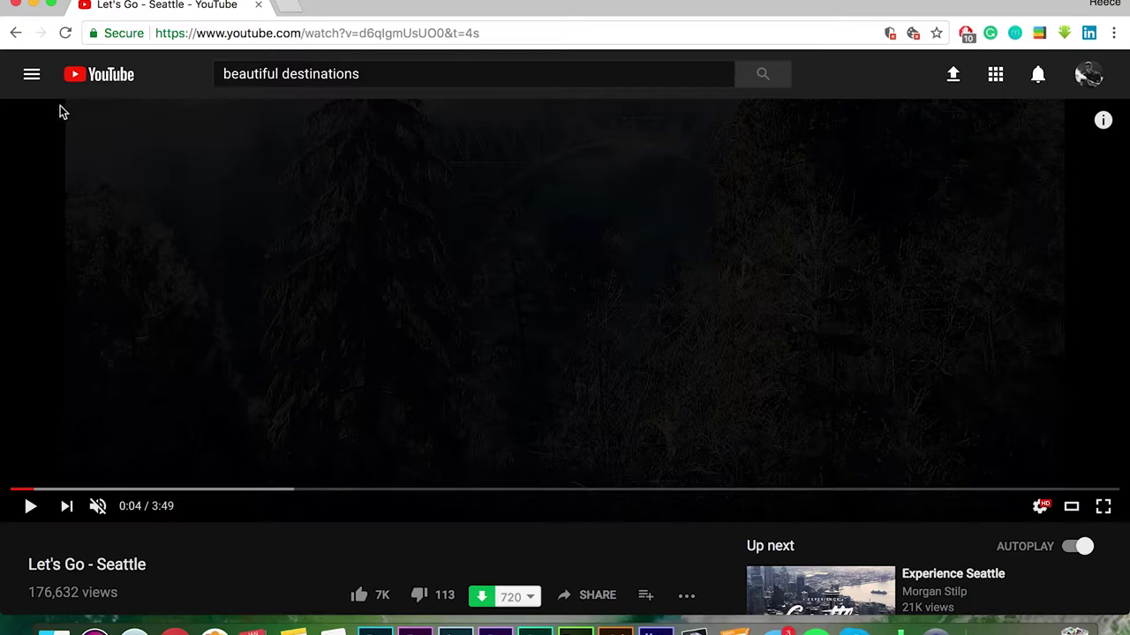
pyautogui.click(32, 5)
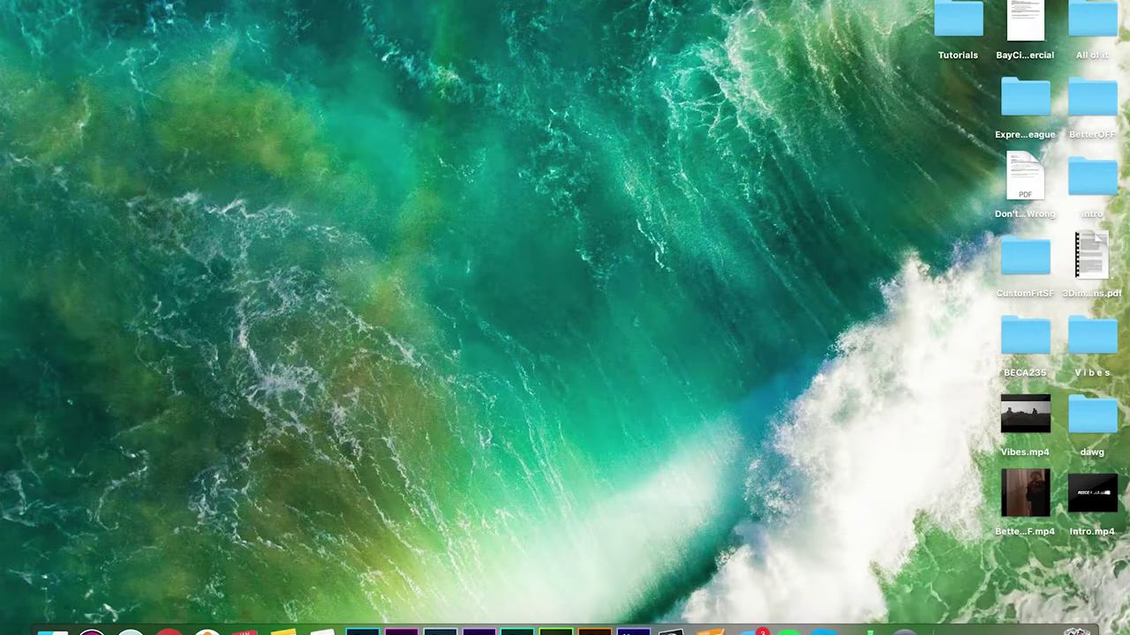
# - Switch to After Effects and preview the slash text animation in the WRONG composition
pyautogui.click(481, 629)
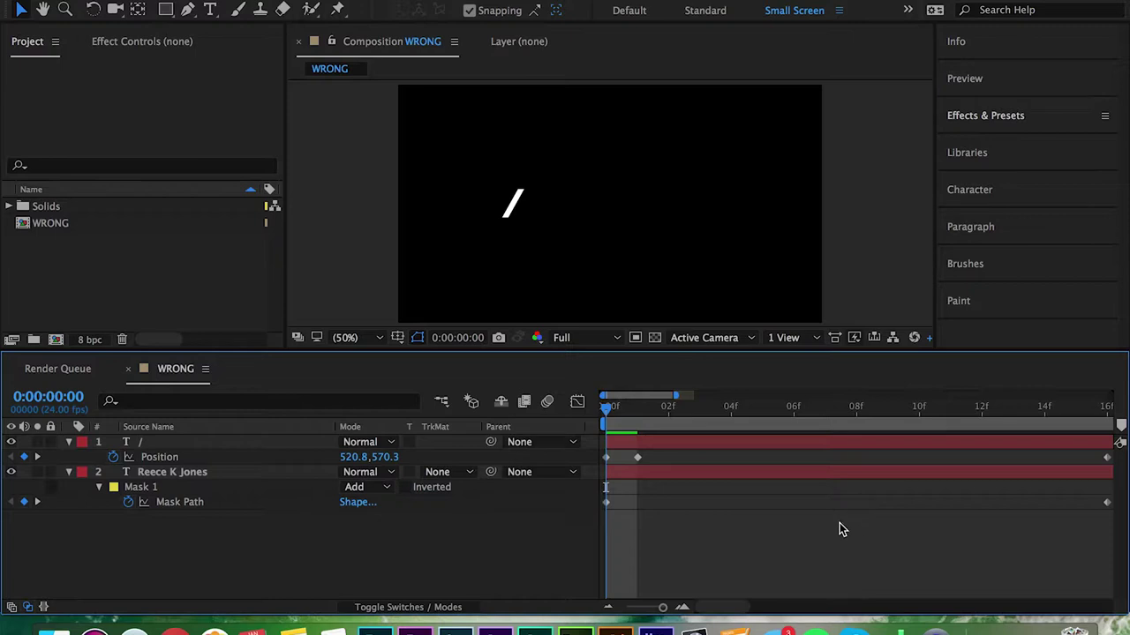
pyautogui.press('space')
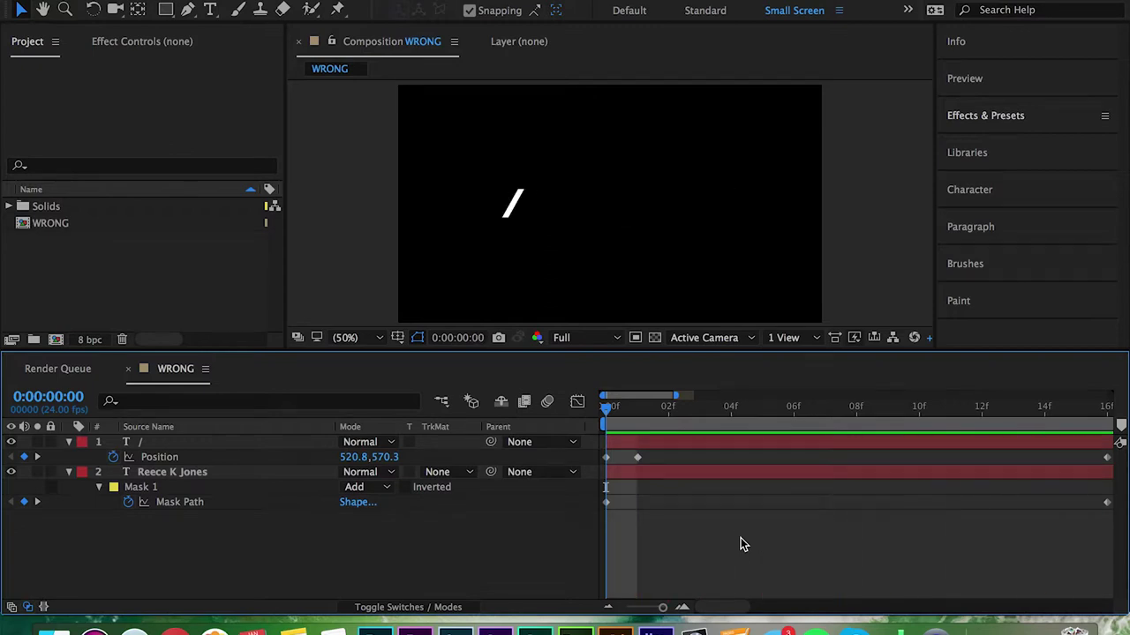
# - Switch to QuickTime Player and play the finished logo intro video for reference
pyautogui.click(994, 629)
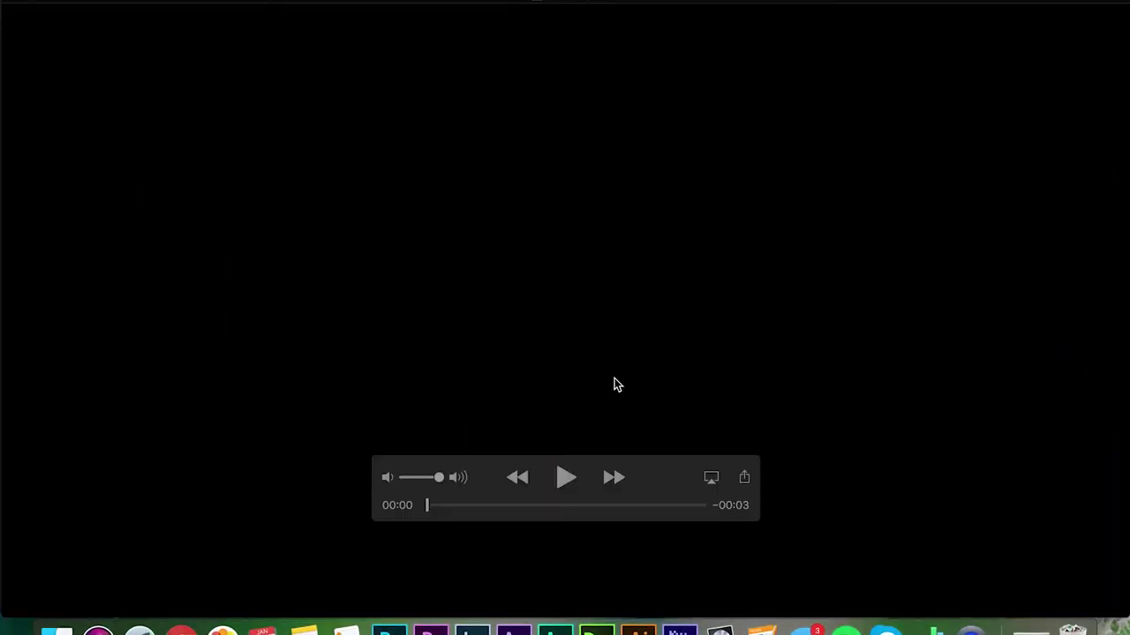
pyautogui.press('space')
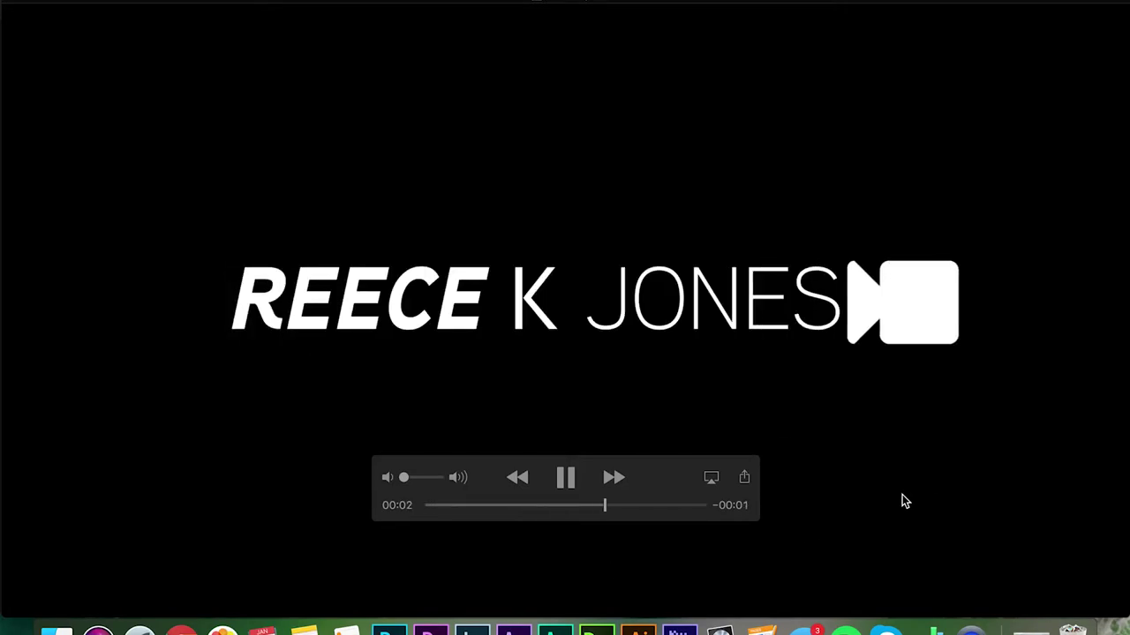
pyautogui.click(569, 478)
pyautogui.press('space')
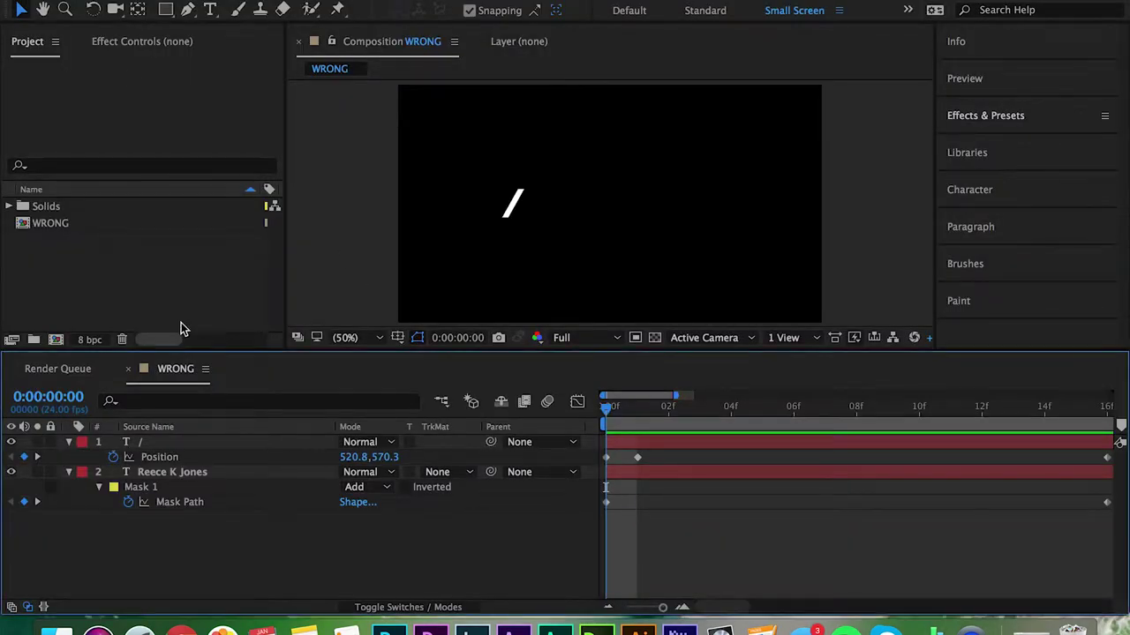
# - Create a composition named Tutorial using the HDTV 1080 24 preset with a 0:00:05:00 duration
pyautogui.click(214, 294)
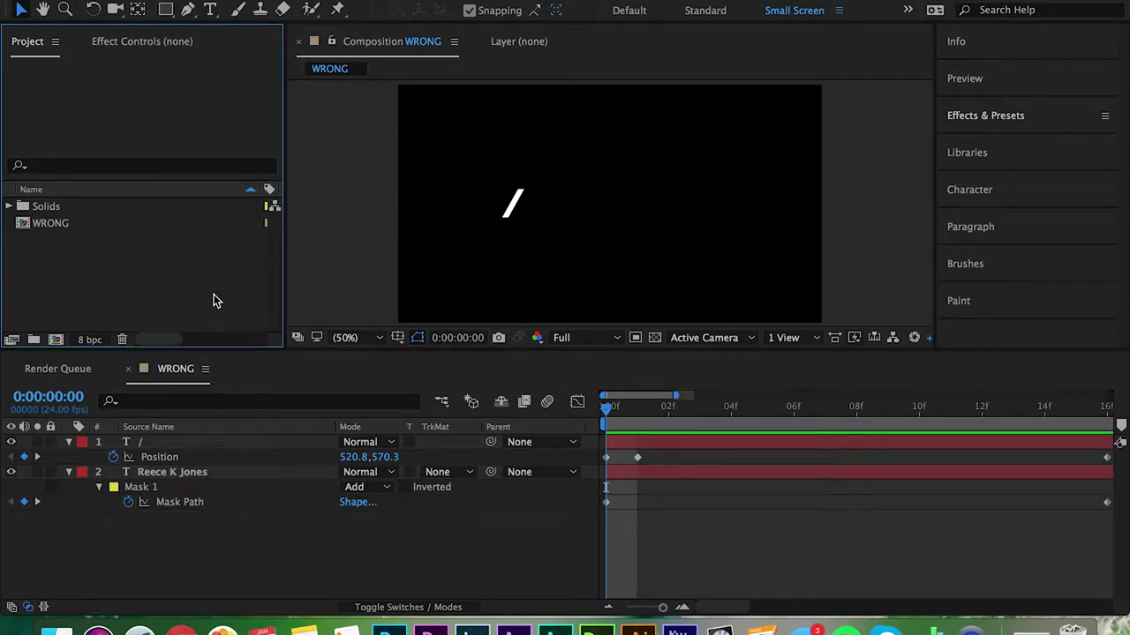
pyautogui.click(56, 340)
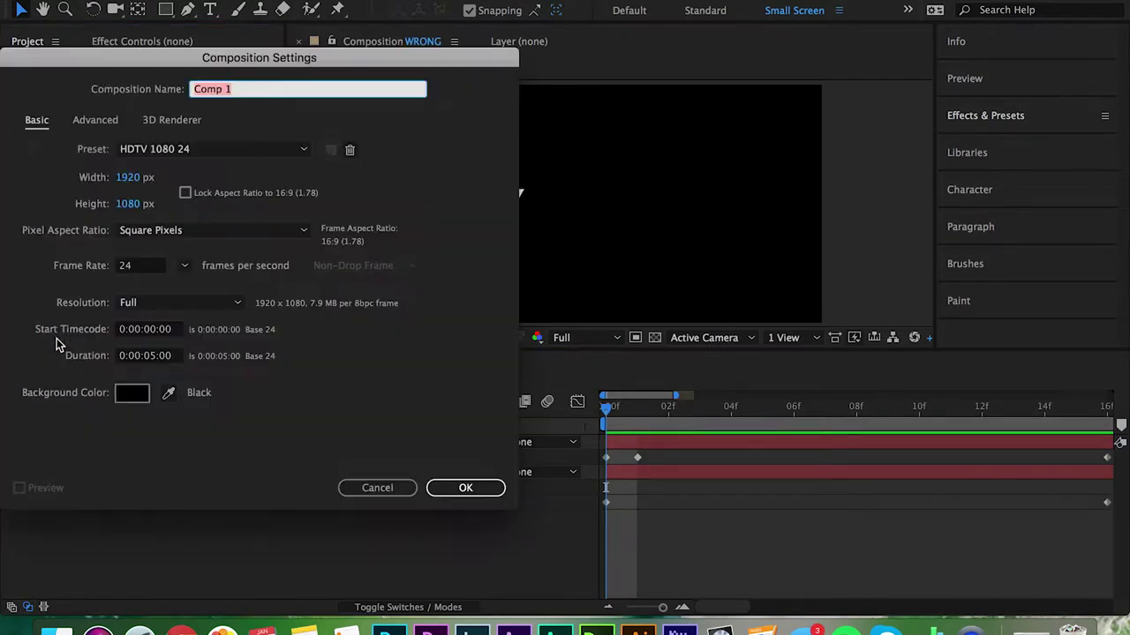
pyautogui.write('Tutorial')
pyautogui.click(463, 489)
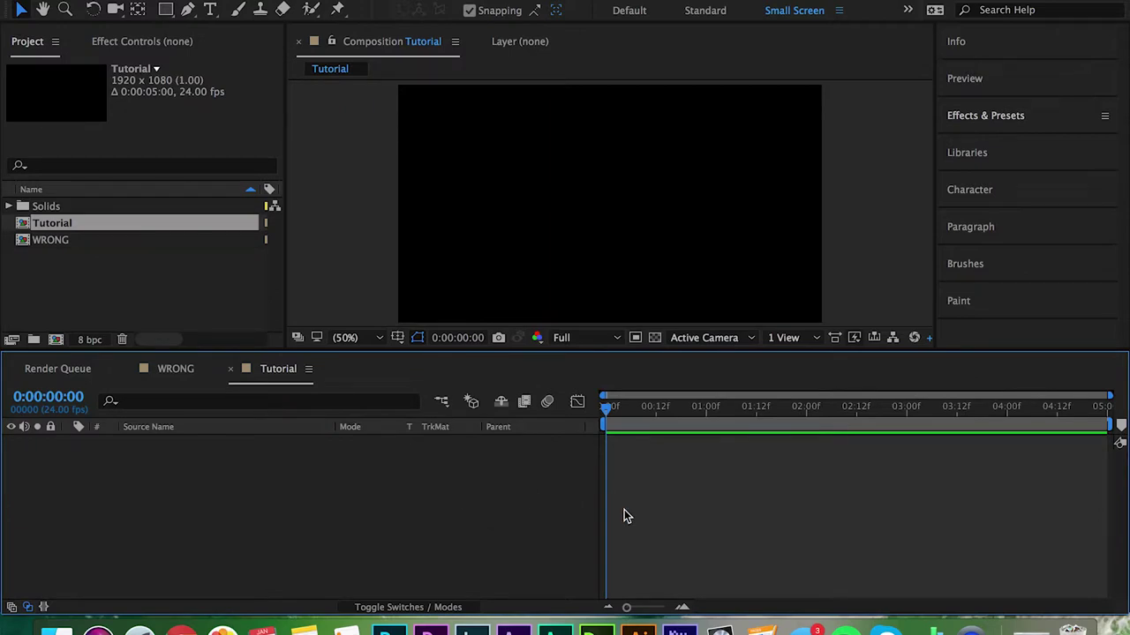
# - Create a paragraph text layer reading TUTORIAL in white 150 px Aaux Next Black Italic
pyautogui.click(211, 11)
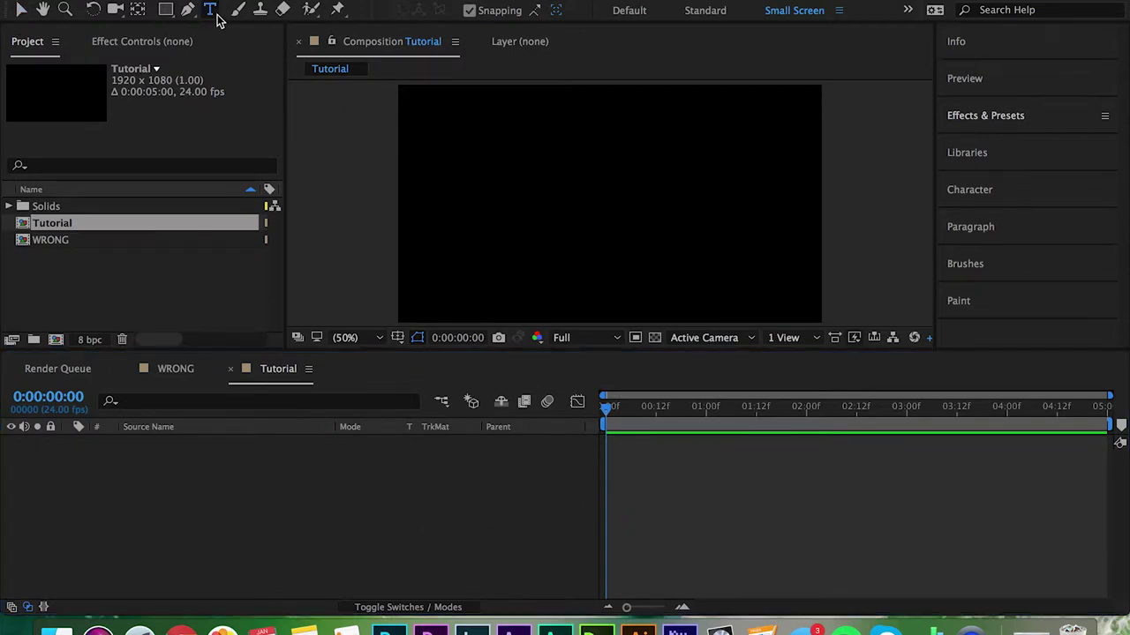
pyautogui.moveTo(457, 161); pyautogui.dragTo(739, 231)
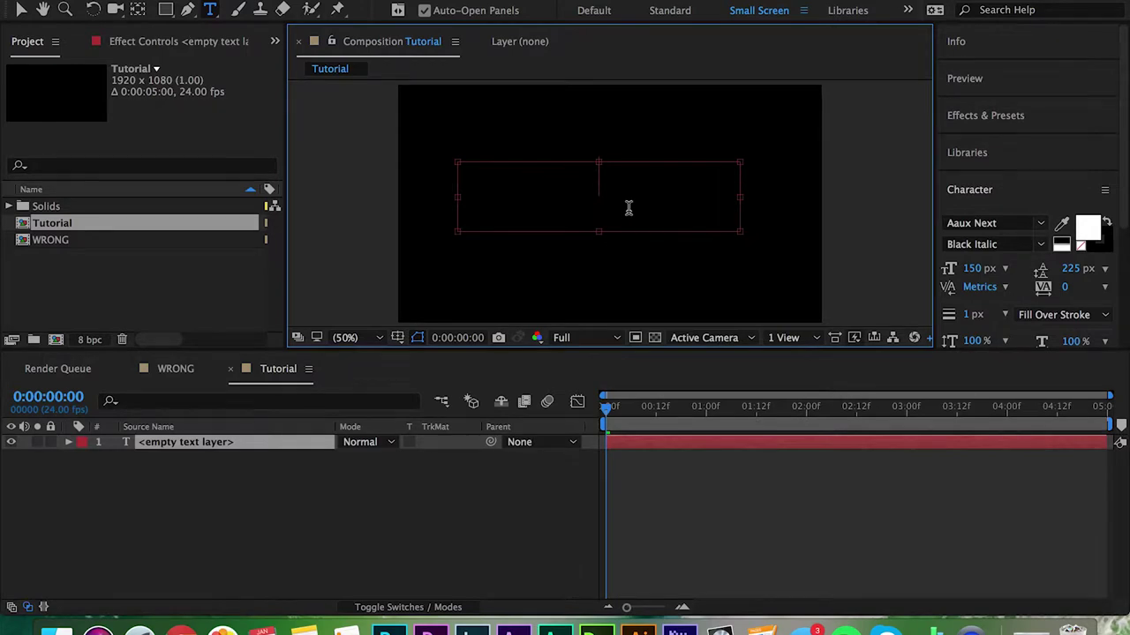
pyautogui.write('TUTORI')
pyautogui.write('L')
pyautogui.press('BackSpace')
pyautogui.press('BackSpace')
pyautogui.write('AL')
pyautogui.press('BackSpace')
pyautogui.press('BackSpace')
pyautogui.write('IAL')
# - Move the TUTORIAL text down to the middle of the composition frame
pyautogui.click(21, 9)
pyautogui.moveTo(598, 177); pyautogui.dragTo(609, 209)
pyautogui.press('capslock')
pyautogui.press('capslock')
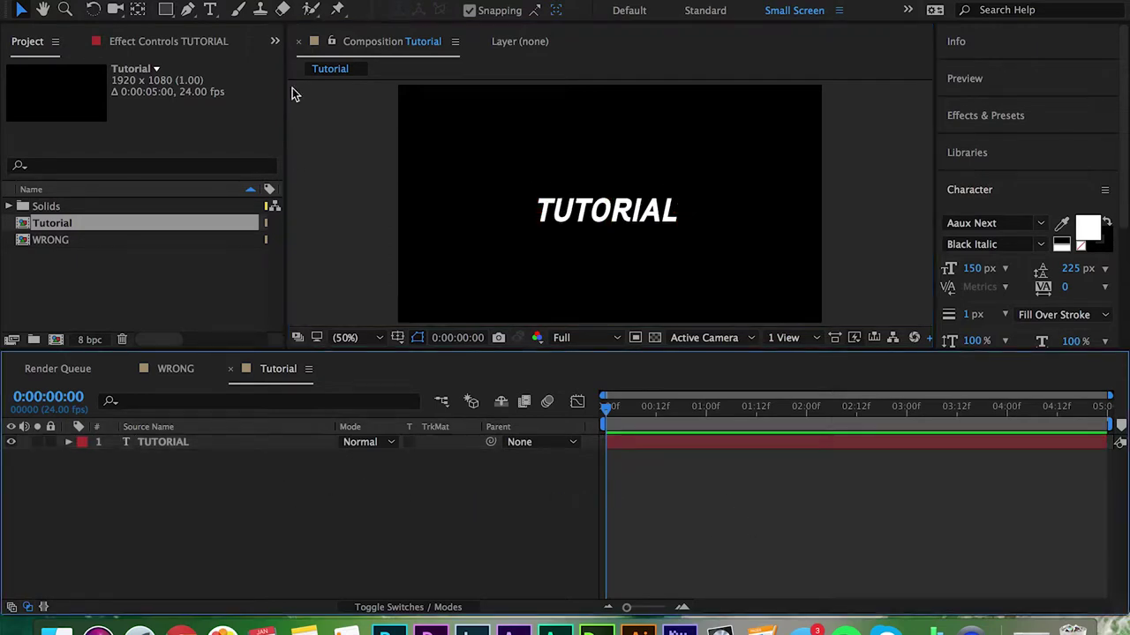
# - Add a separate text layer containing a slash (/) to the right of the word TUTORIAL
pyautogui.click(210, 10)
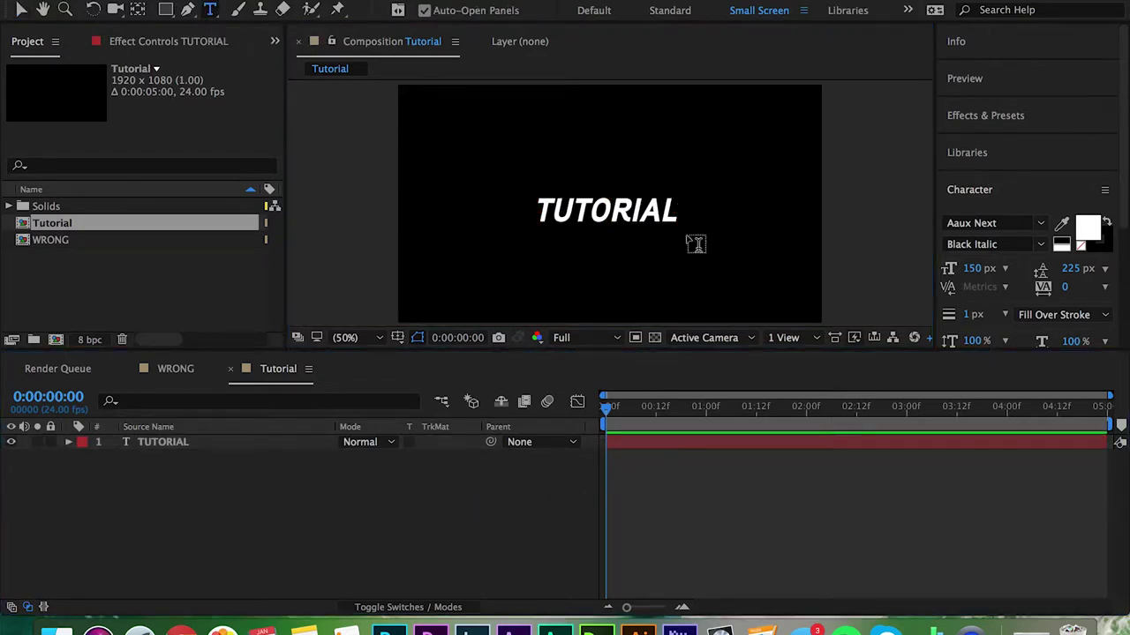
pyautogui.moveTo(721, 191); pyautogui.dragTo(778, 253)
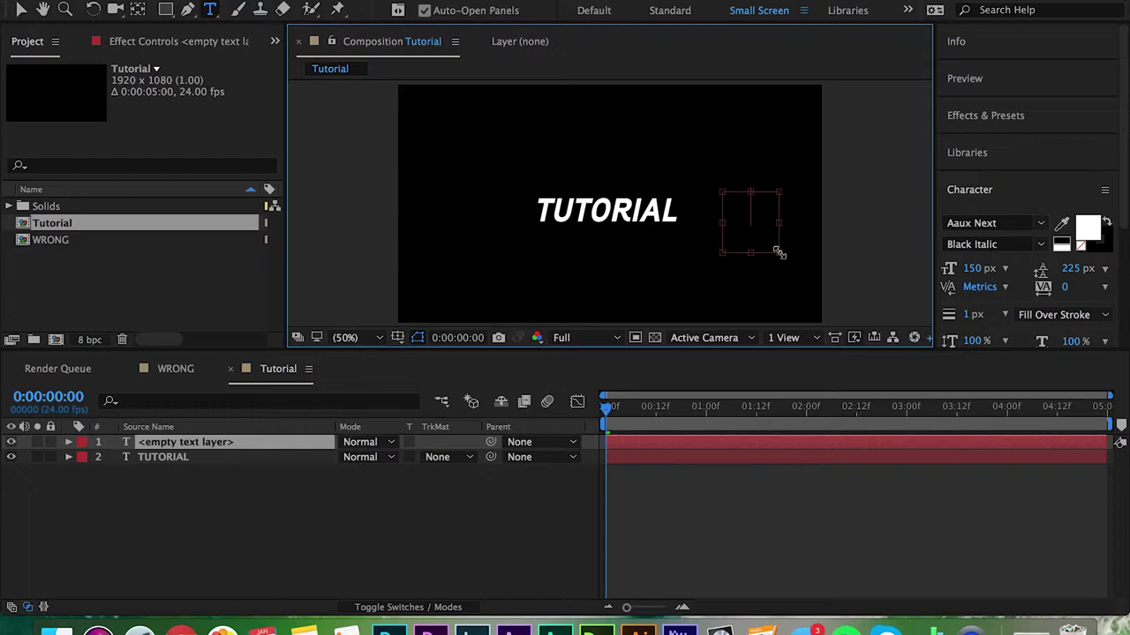
pyautogui.write('/')
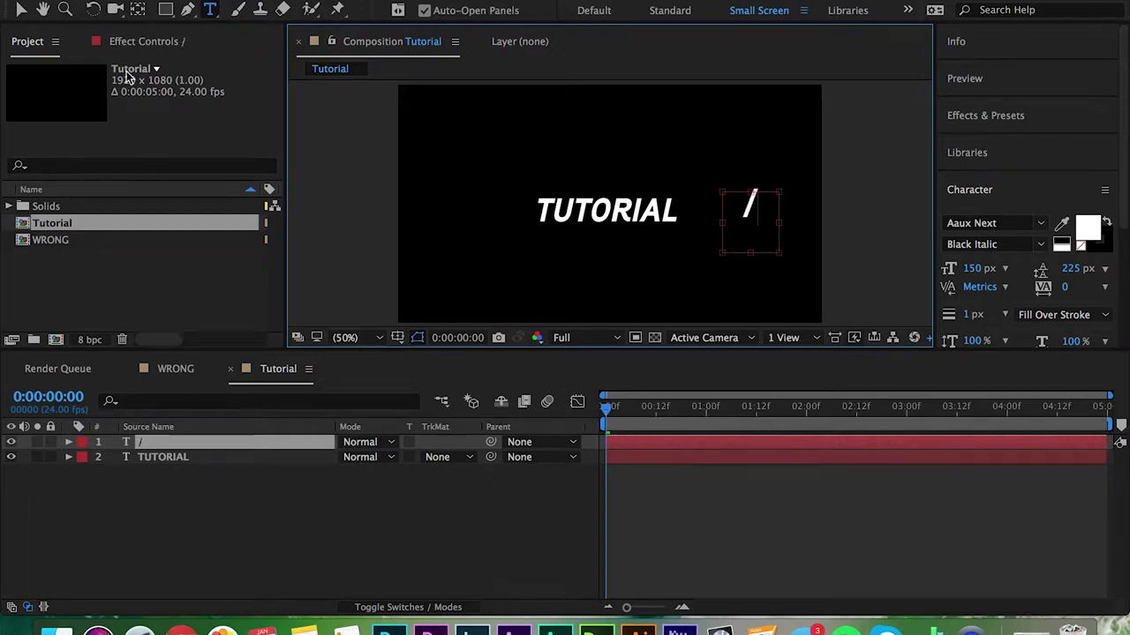
# - Position the slash directly after the final L of TUTORIAL and deselect it
pyautogui.click(21, 10)
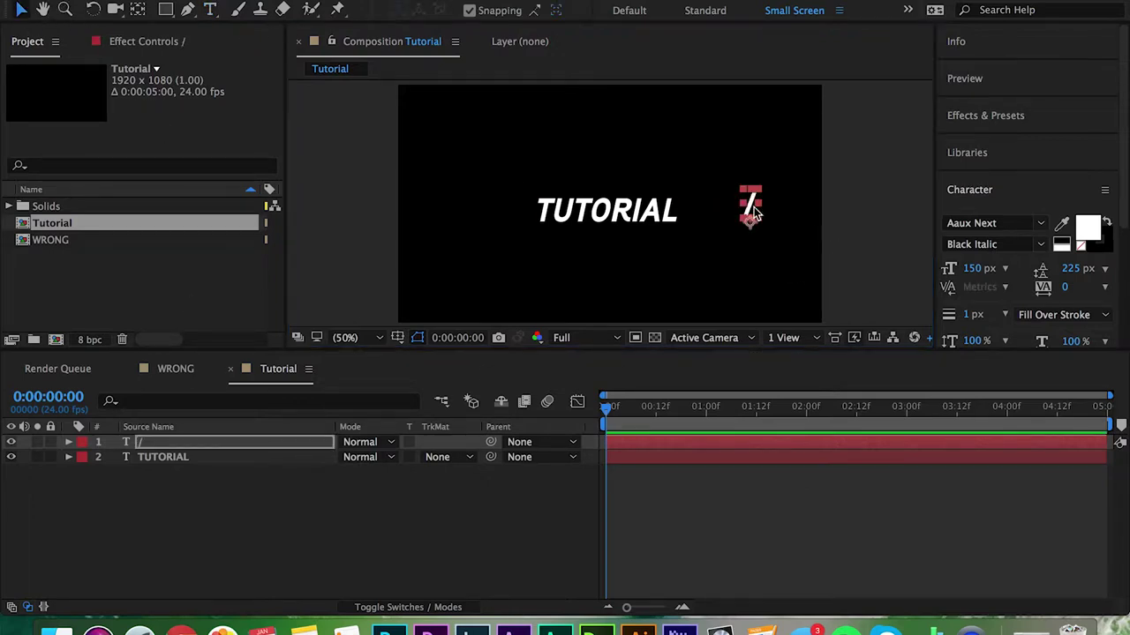
pyautogui.moveTo(752, 212); pyautogui.dragTo(694, 219)
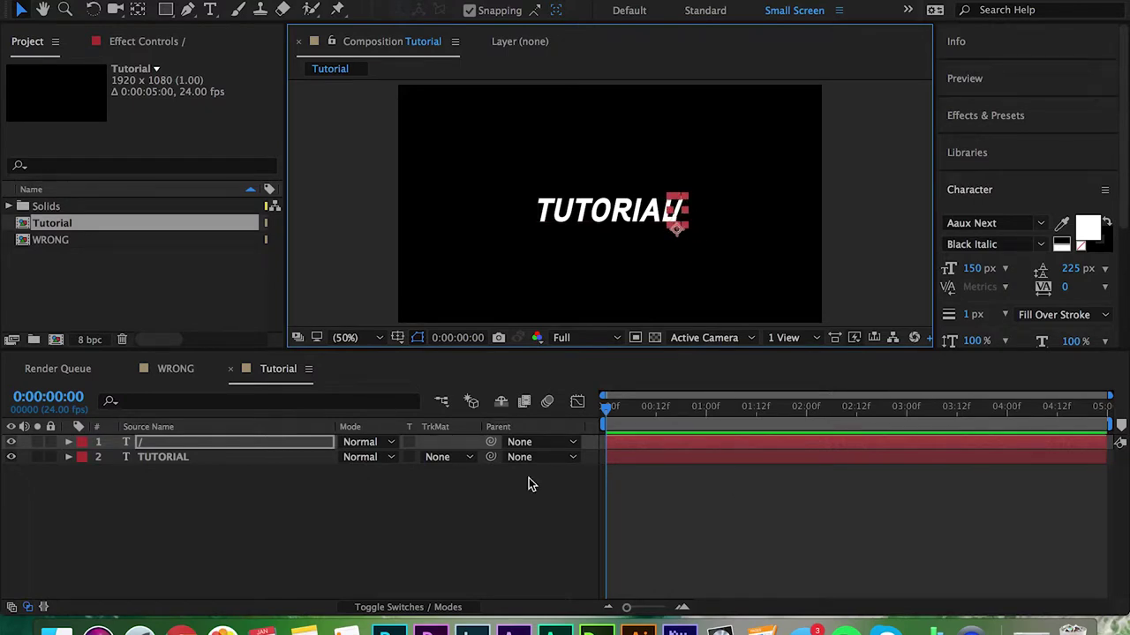
pyautogui.hotkey('shift', 'Right')
pyautogui.hotkey('shift', 'Right')
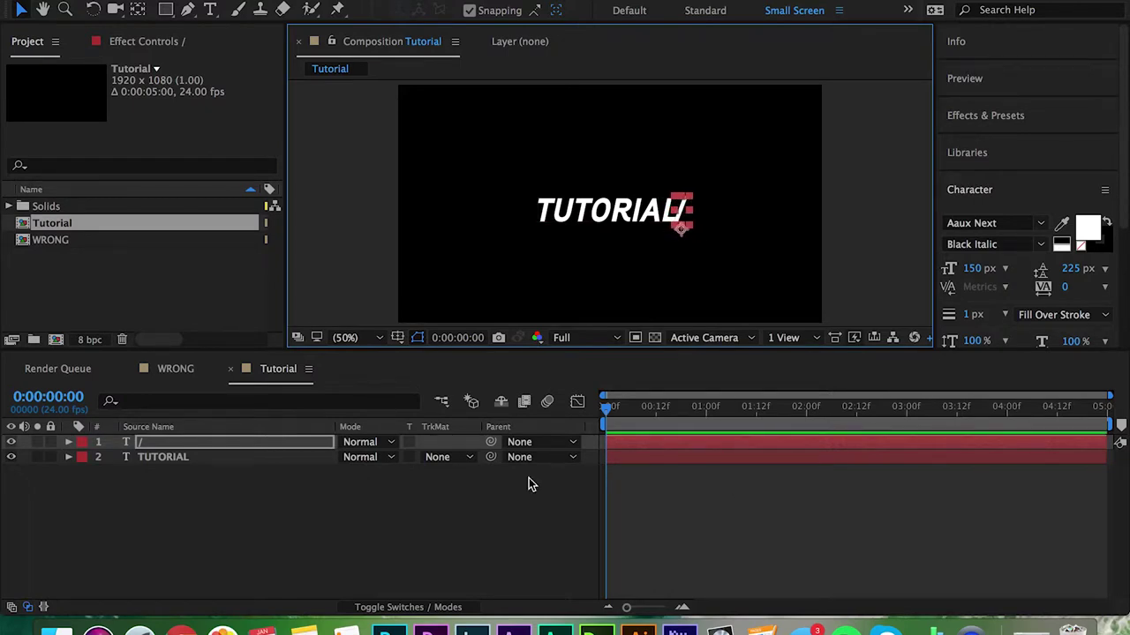
pyautogui.click(748, 540)
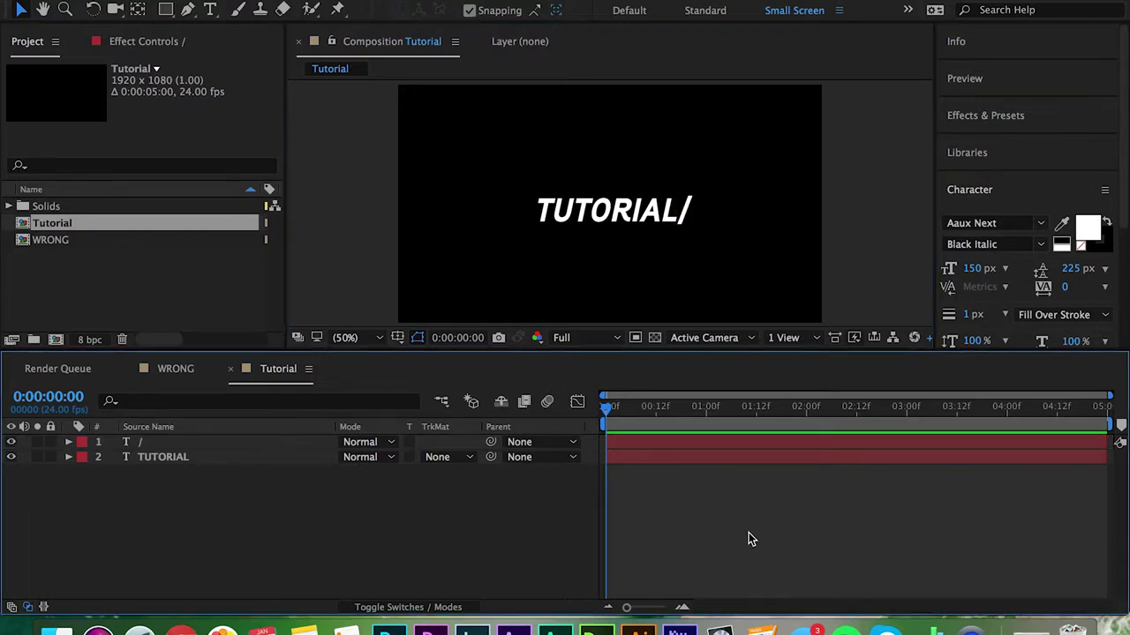
# - With the current time at 0:00:00:20, draw a rectangular mask tightly around the word on the TUTORIAL layer
pyautogui.click(690, 421)
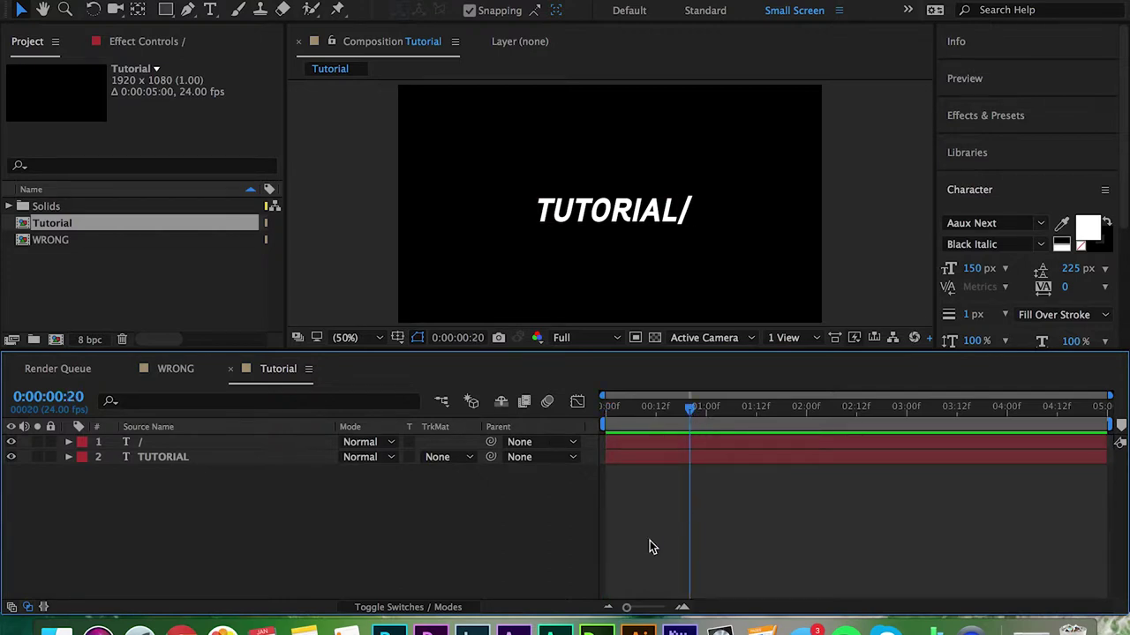
pyautogui.click(680, 608)
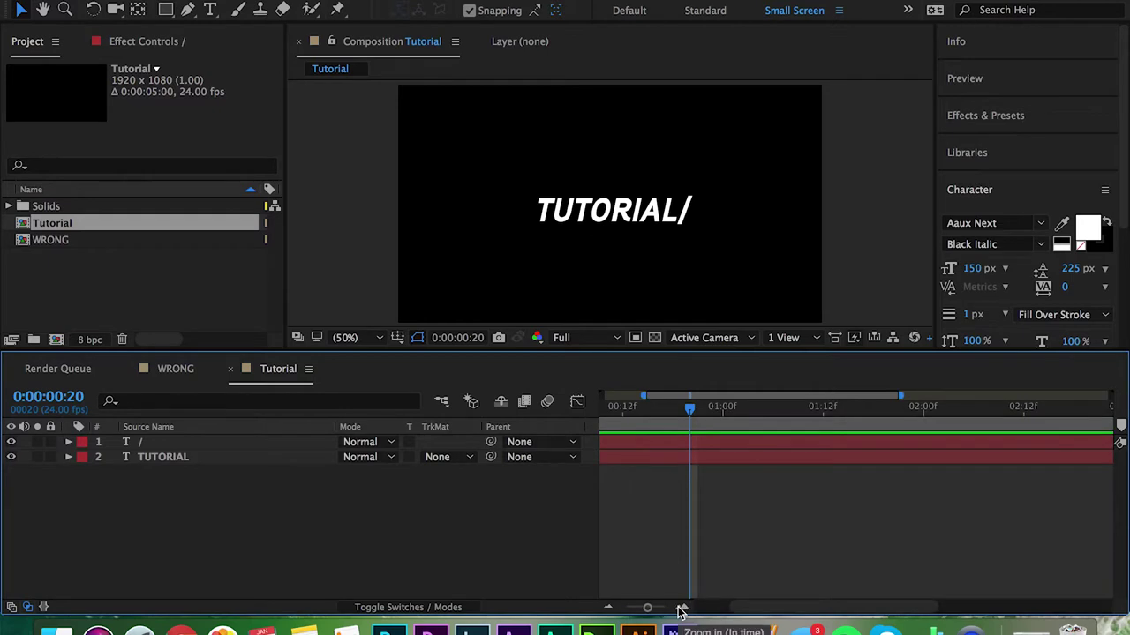
pyautogui.click(681, 609)
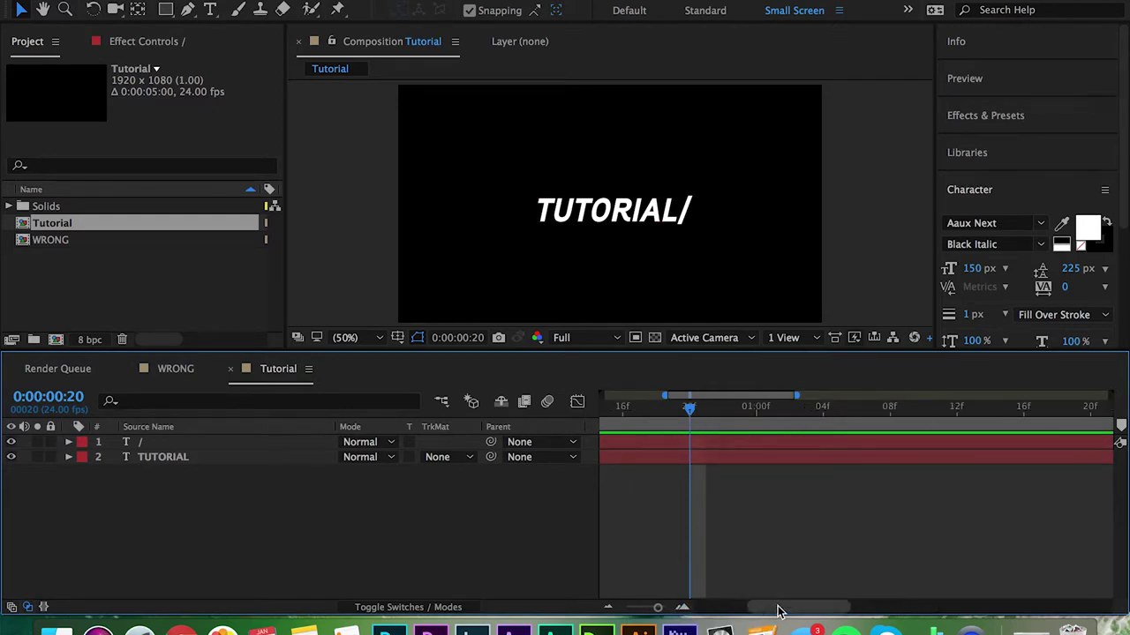
pyautogui.moveTo(718, 610); pyautogui.dragTo(606, 609)
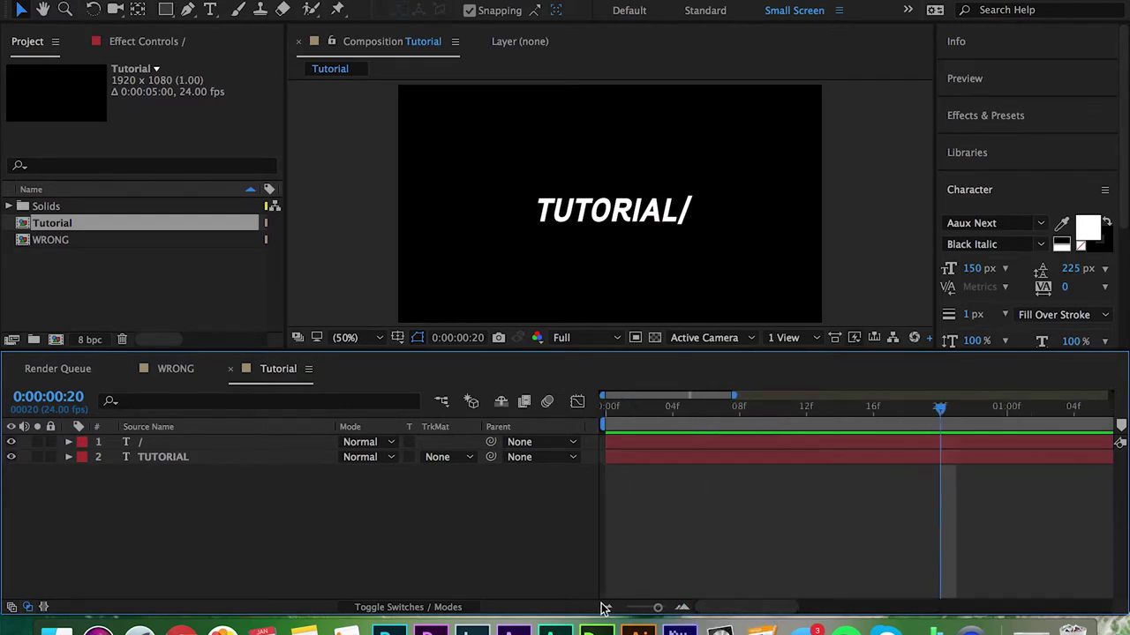
pyautogui.click(188, 456)
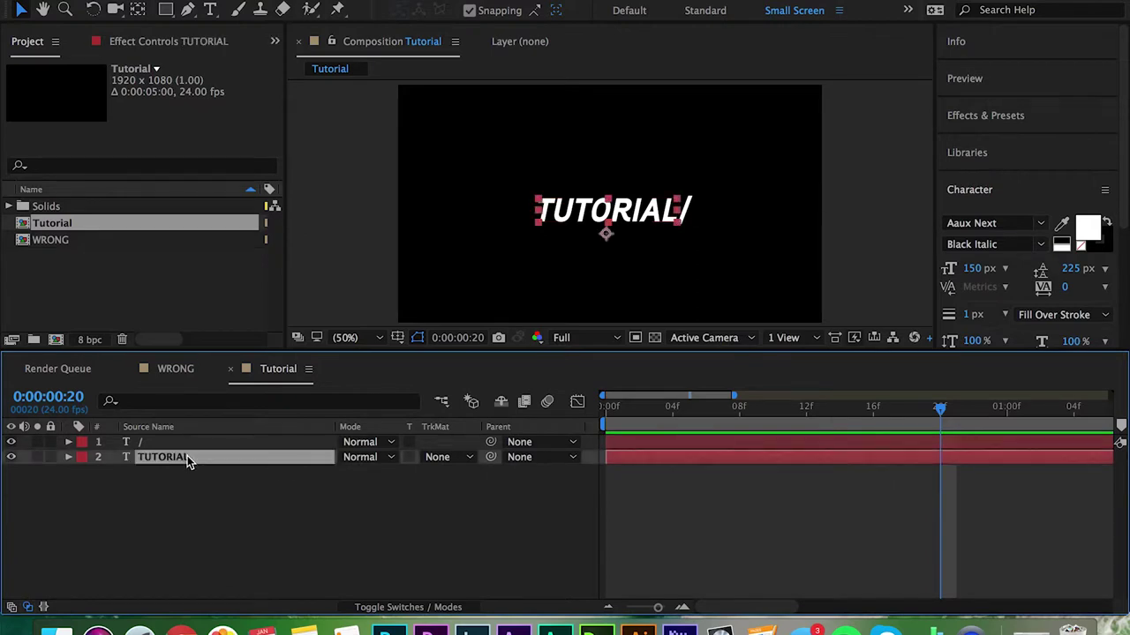
pyautogui.click(172, 11)
pyautogui.click(172, 11)
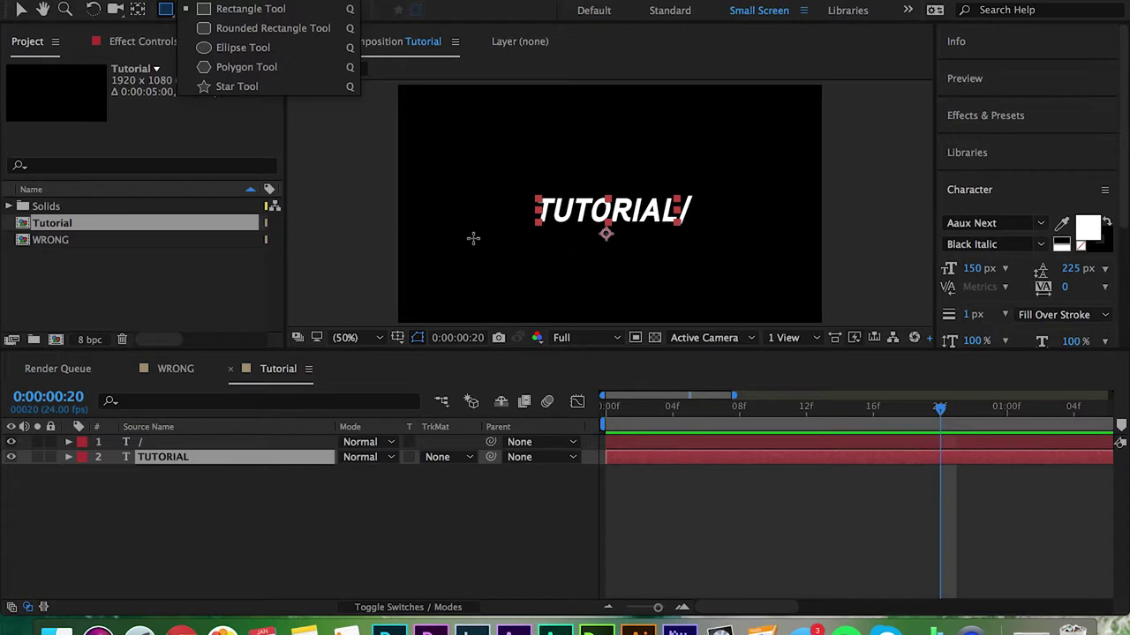
pyautogui.moveTo(535, 226); pyautogui.dragTo(680, 194)
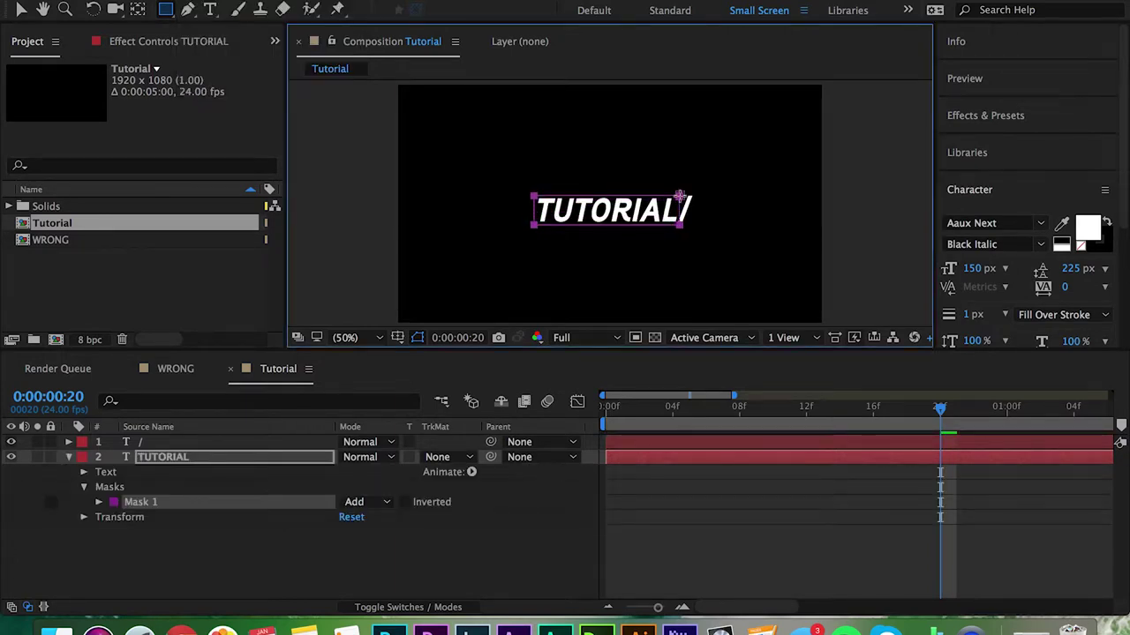
# - Reveal the TUTORIAL layer's mask properties and set a Mask Path keyframe at 0:00:00:20
pyautogui.click(224, 461)
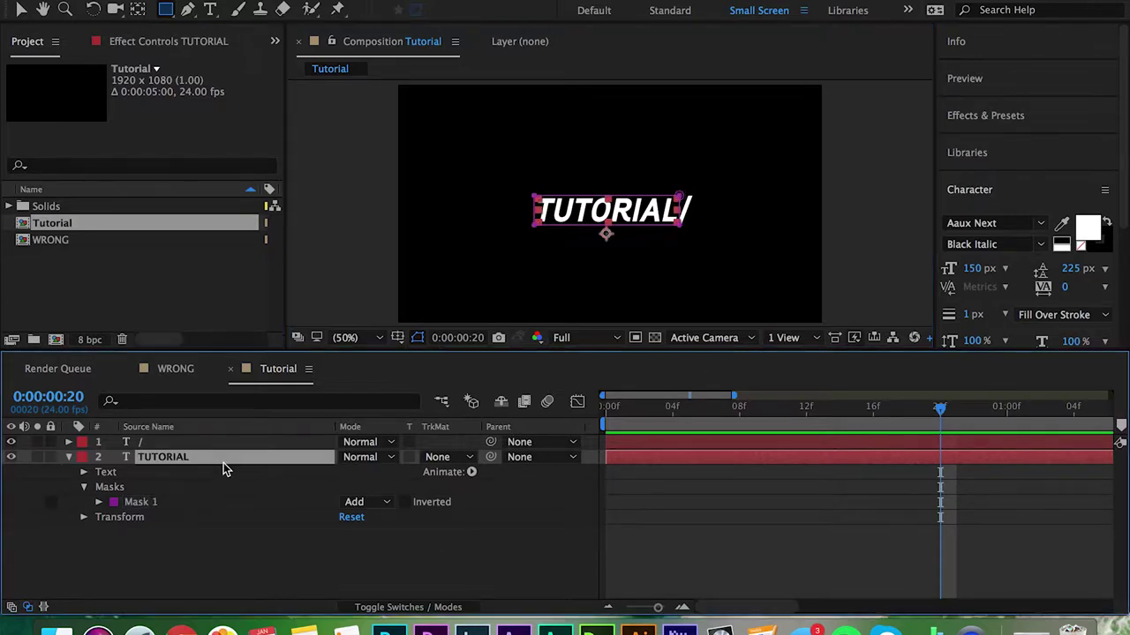
pyautogui.press('m')
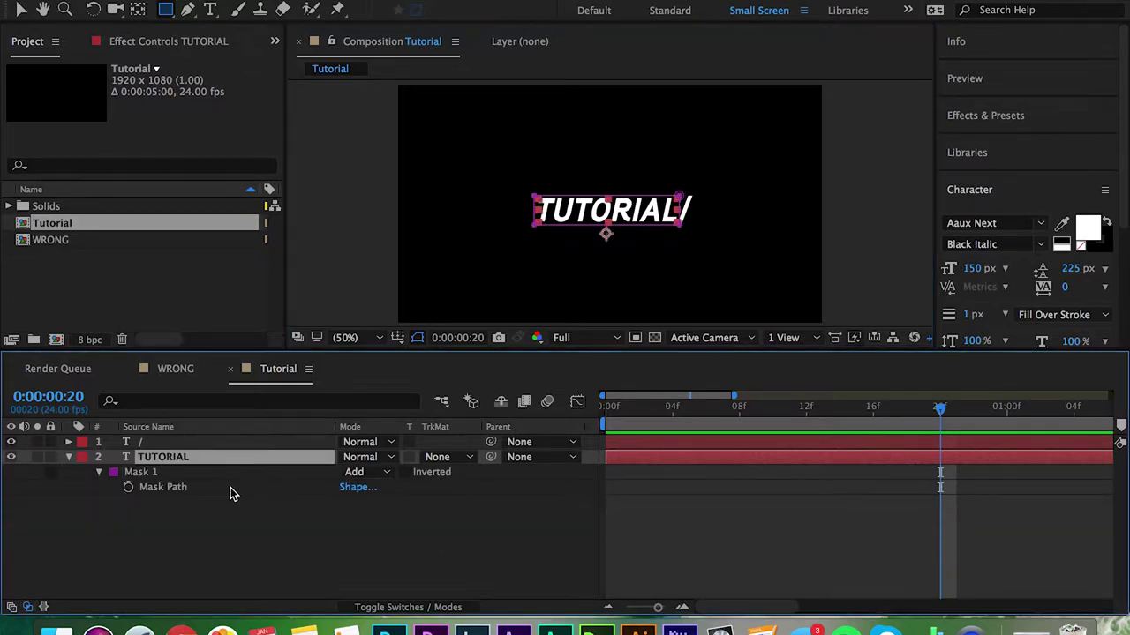
pyautogui.click(128, 488)
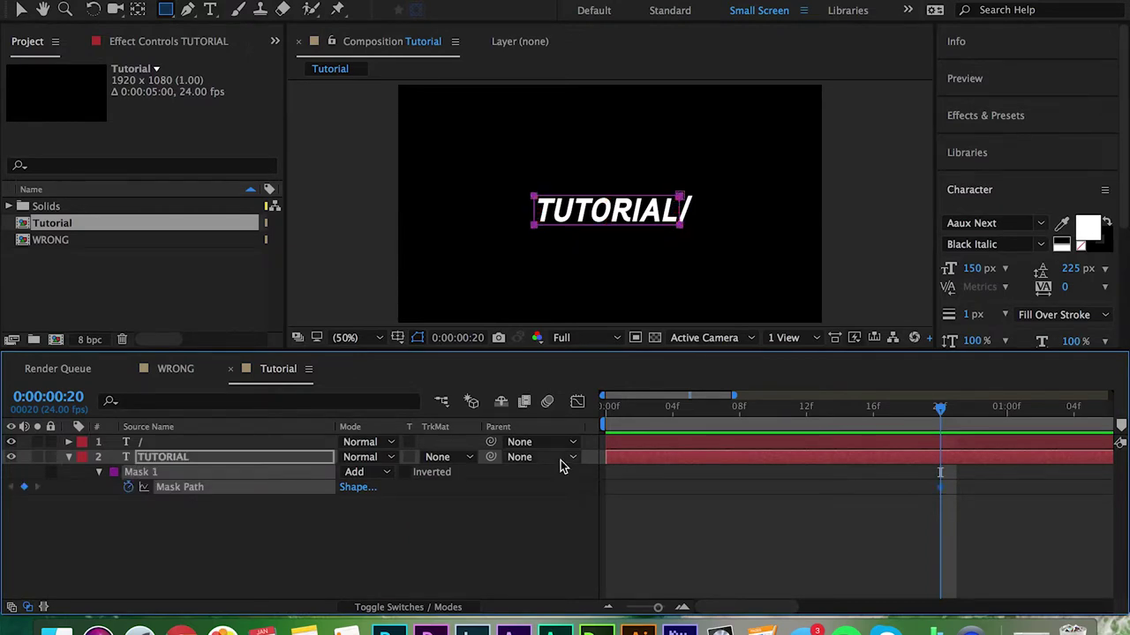
# - At 0:00:00:00, shift the mask left until it ends at the start of the word, and preview the reveal
pyautogui.moveTo(668, 419); pyautogui.dragTo(606, 416)
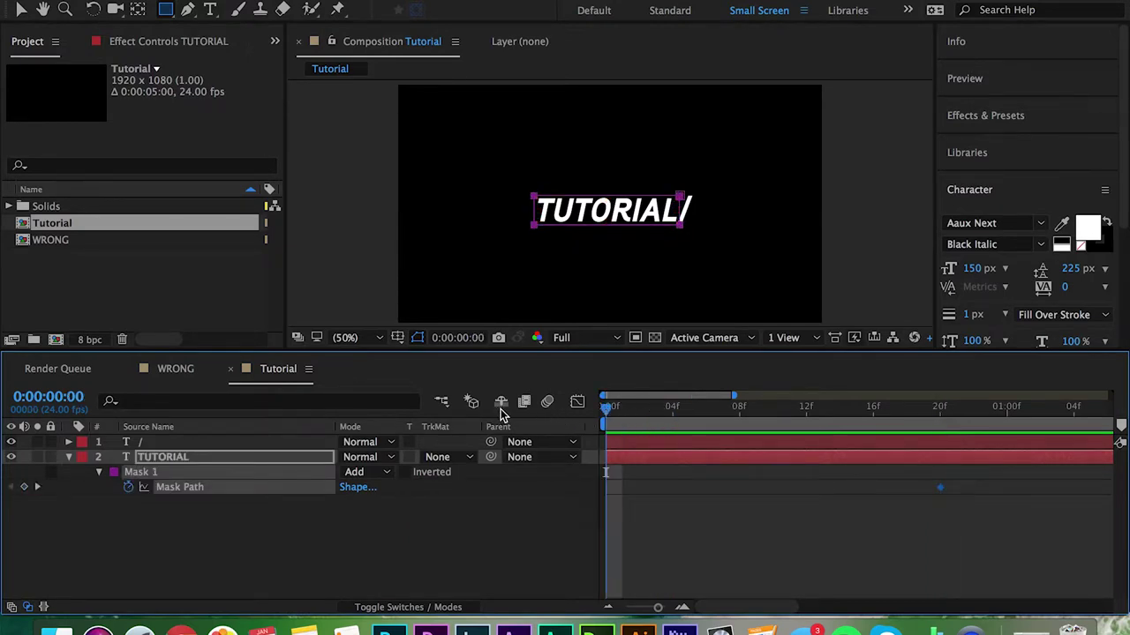
pyautogui.moveTo(616, 226); pyautogui.dragTo(473, 228)
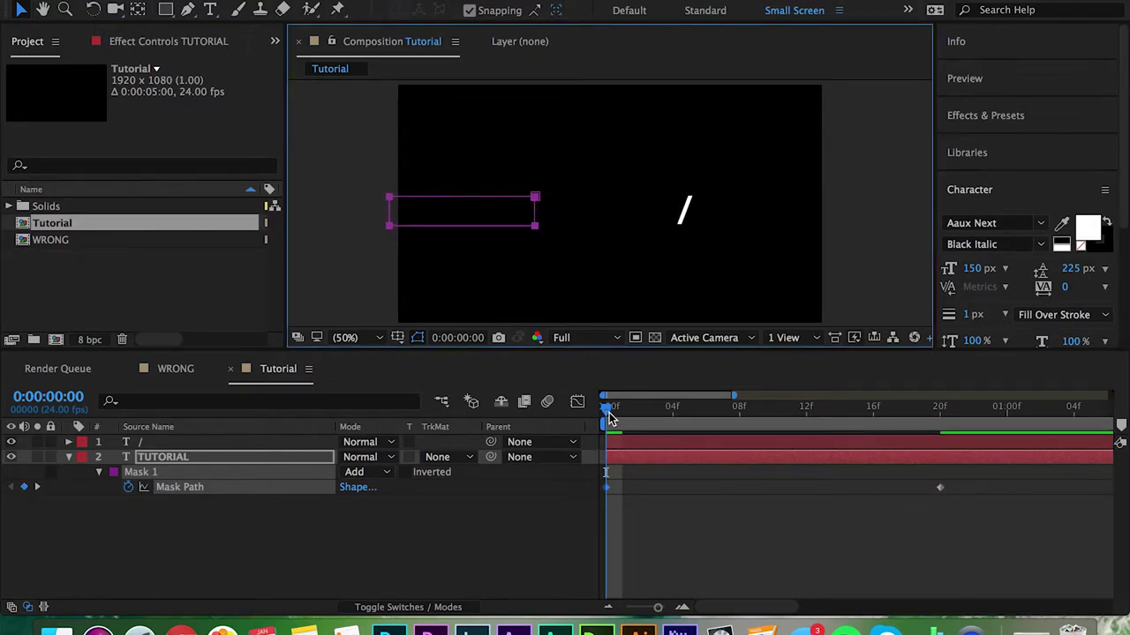
pyautogui.press('space')
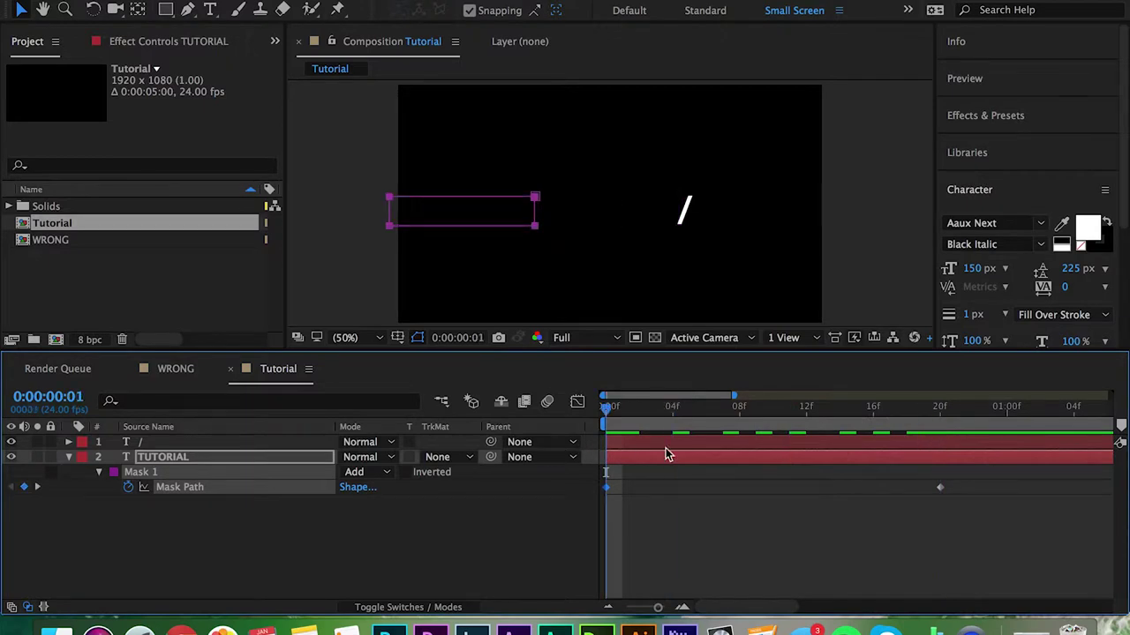
# - Reveal the slash layer's Position property and set a Position keyframe at 0:00:00:20
pyautogui.press('space')
pyautogui.click(889, 444)
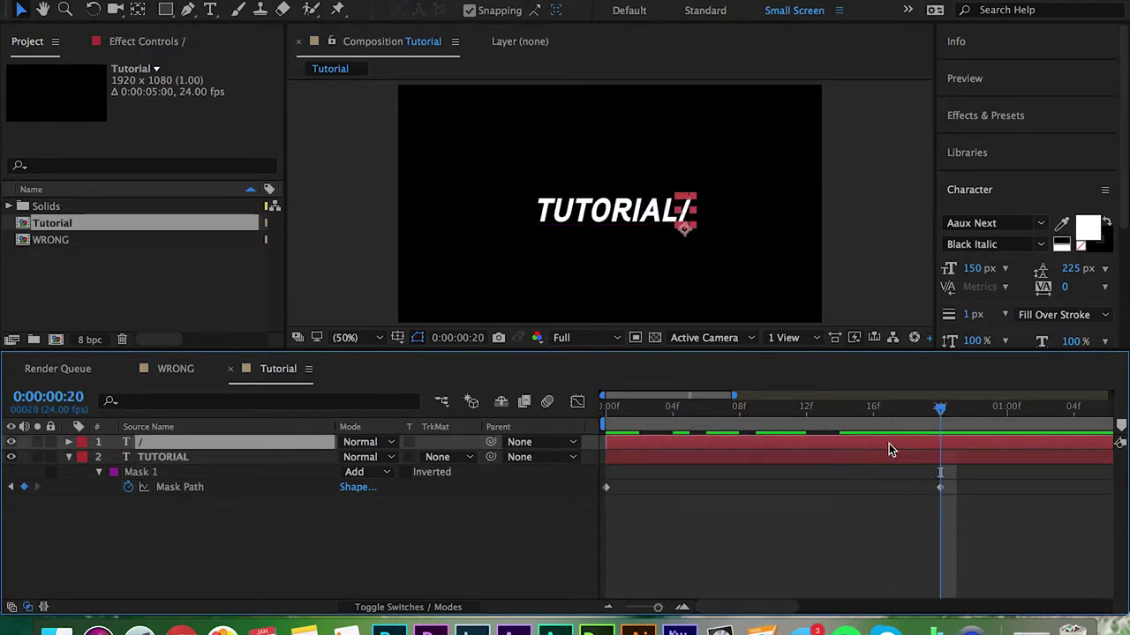
pyautogui.press('p')
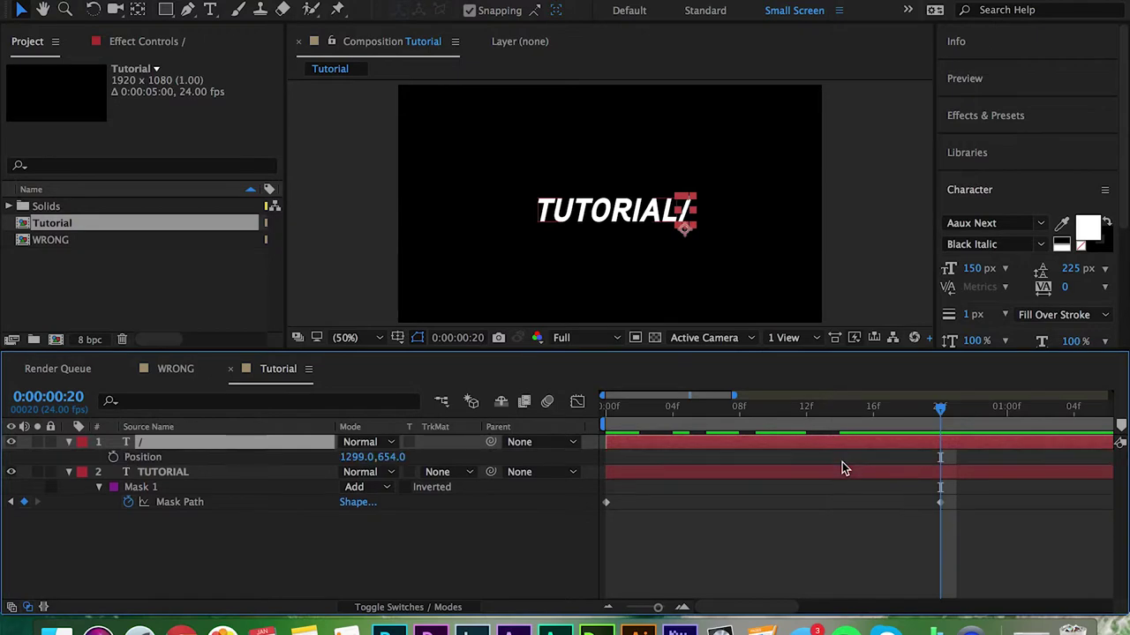
pyautogui.click(114, 458)
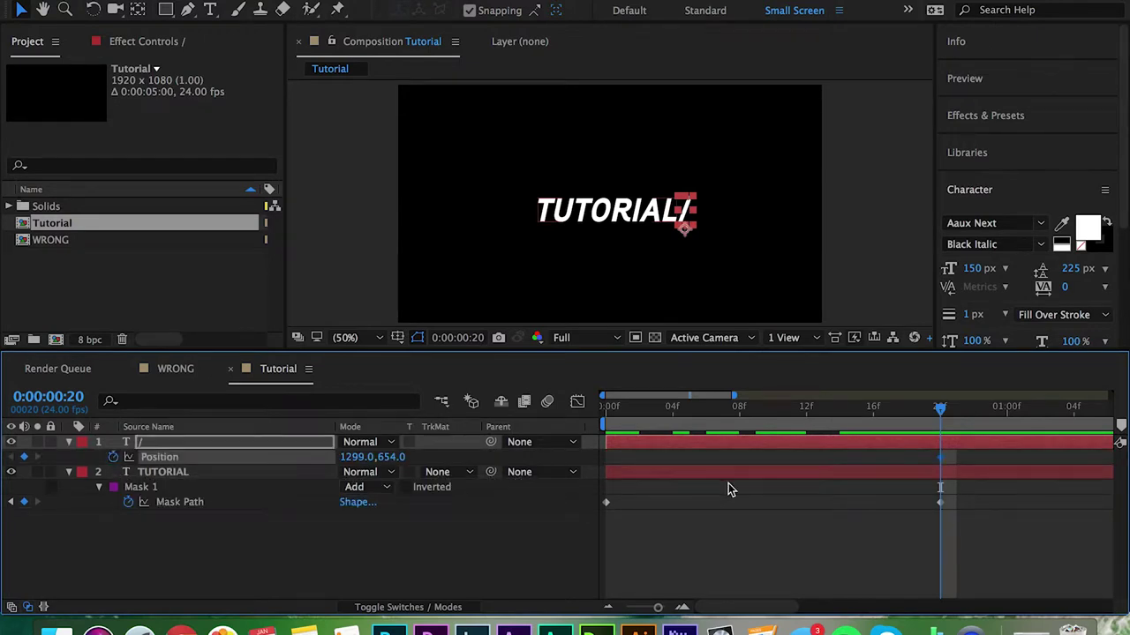
# - At 0:00:00:00, move the slash horizontally to the start of the word, at Position 609.0, 654.0
pyautogui.moveTo(637, 424); pyautogui.dragTo(606, 422)
pyautogui.moveTo(346, 457); pyautogui.dragTo(221, 453)
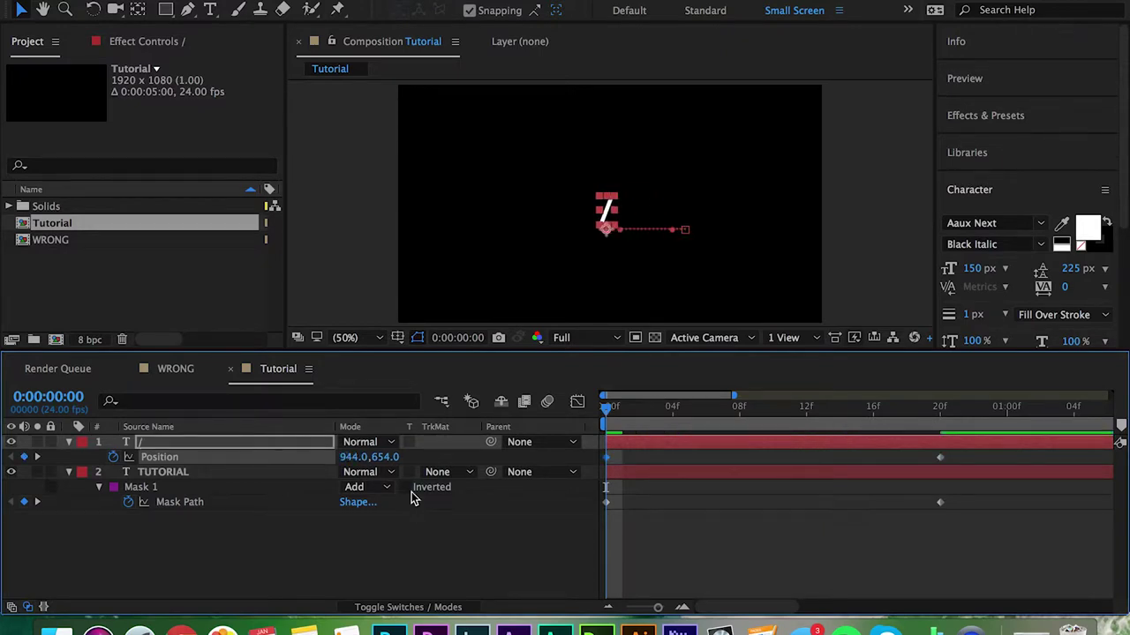
pyautogui.moveTo(355, 458); pyautogui.dragTo(82, 483)
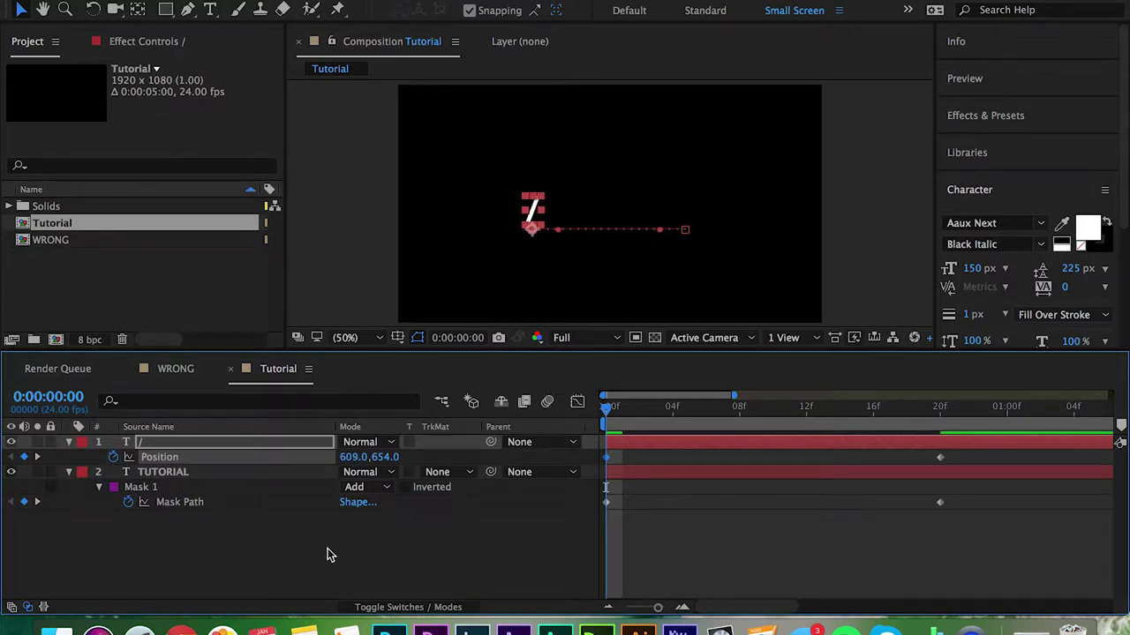
# - Compare Mask 1 with inversion switched on and off, and preview the slash moving with the text reveal
pyautogui.click(406, 487)
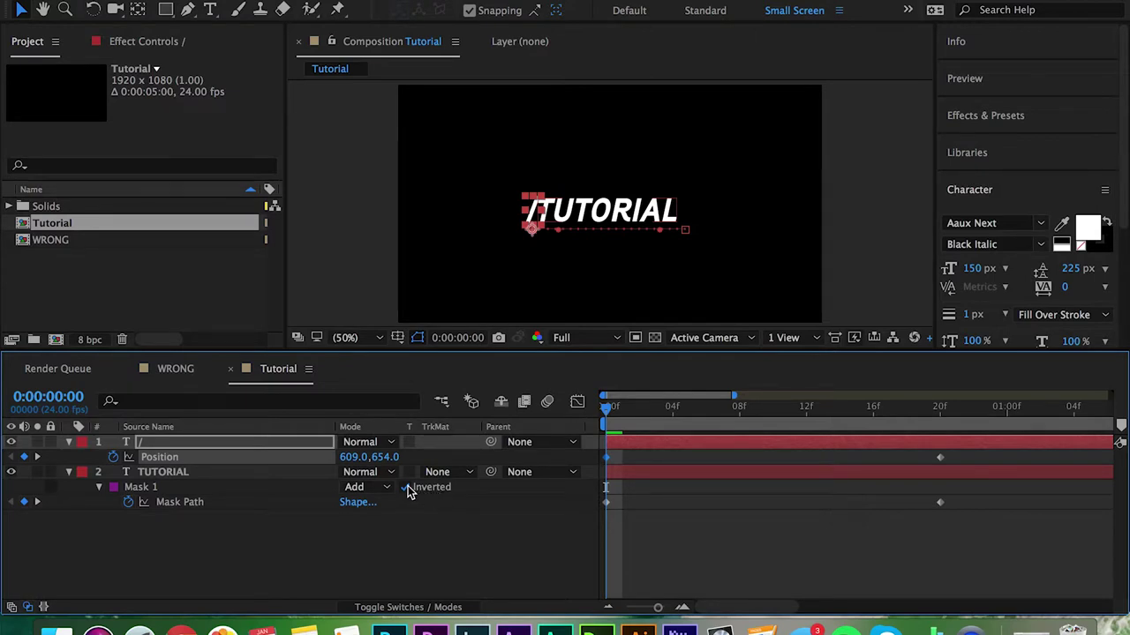
pyautogui.click(406, 488)
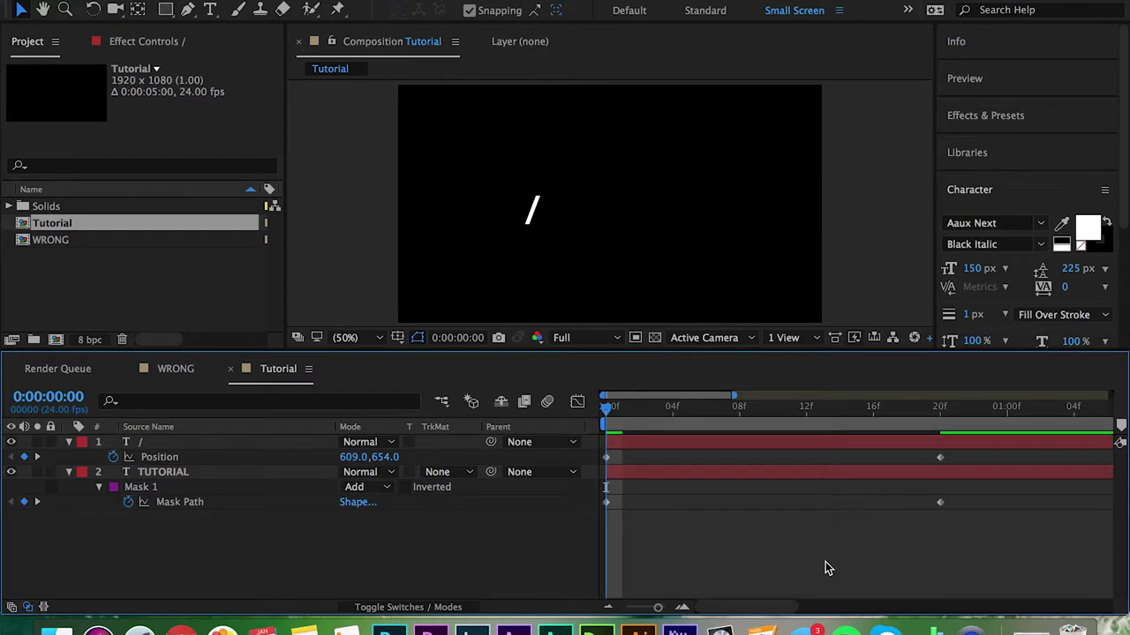
pyautogui.press('space')
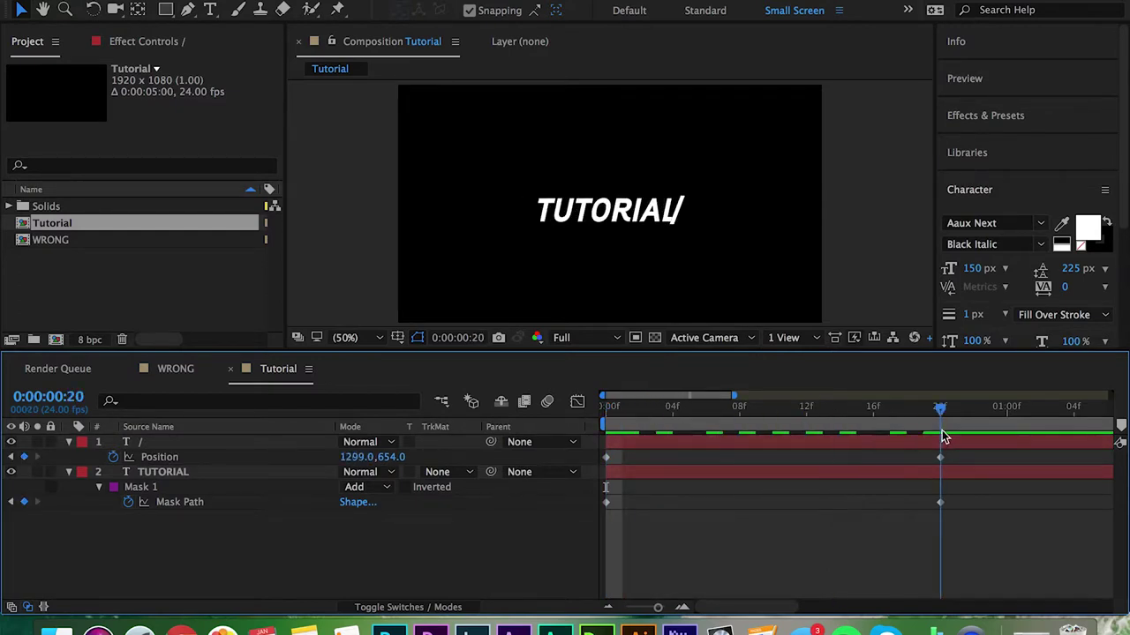
pyautogui.press('space')
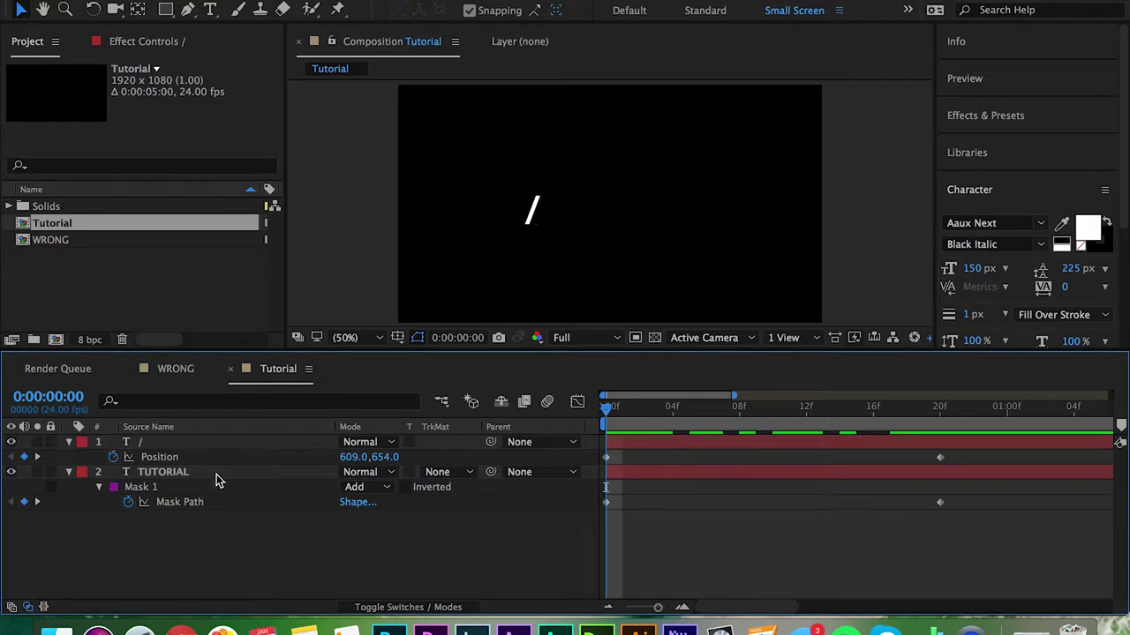
# - Add hold keyframes at 0:00:01:05 for the slash's Position and TUTORIAL's Mask Path, keeping their current values
pyautogui.moveTo(985, 494); pyautogui.dragTo(671, 534)
pyautogui.click(609, 607)
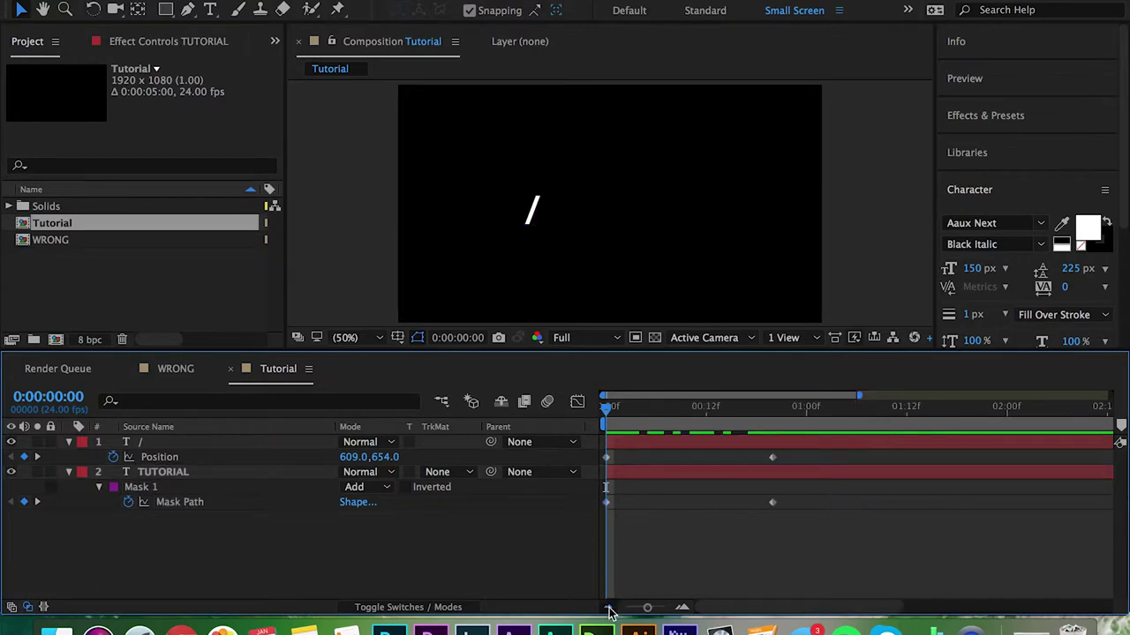
pyautogui.click(725, 422)
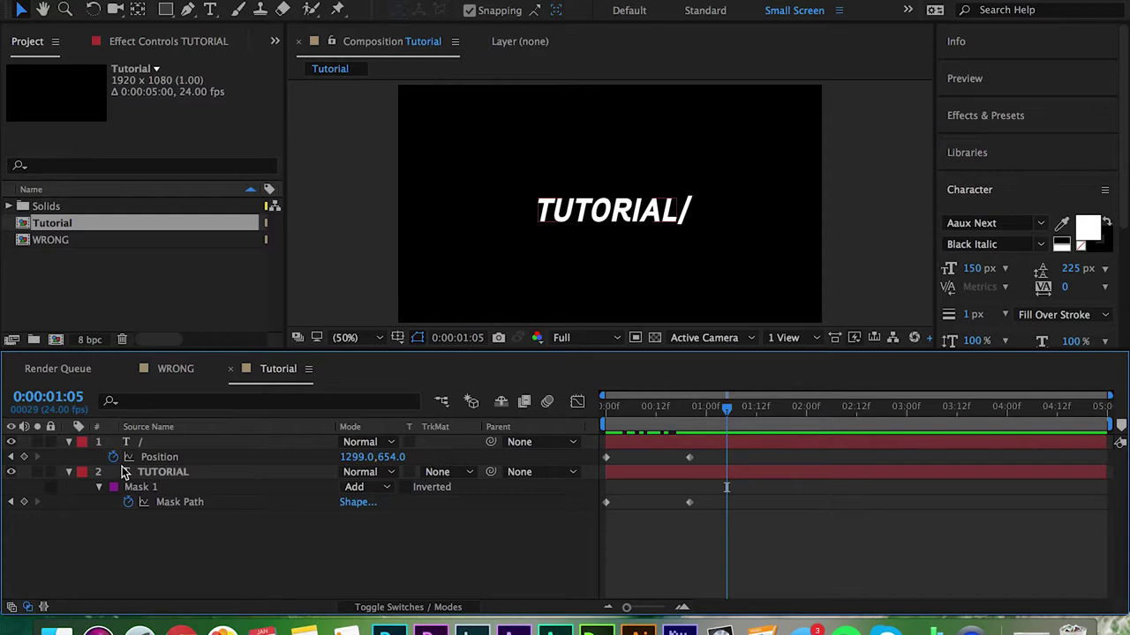
pyautogui.click(25, 458)
pyautogui.click(23, 502)
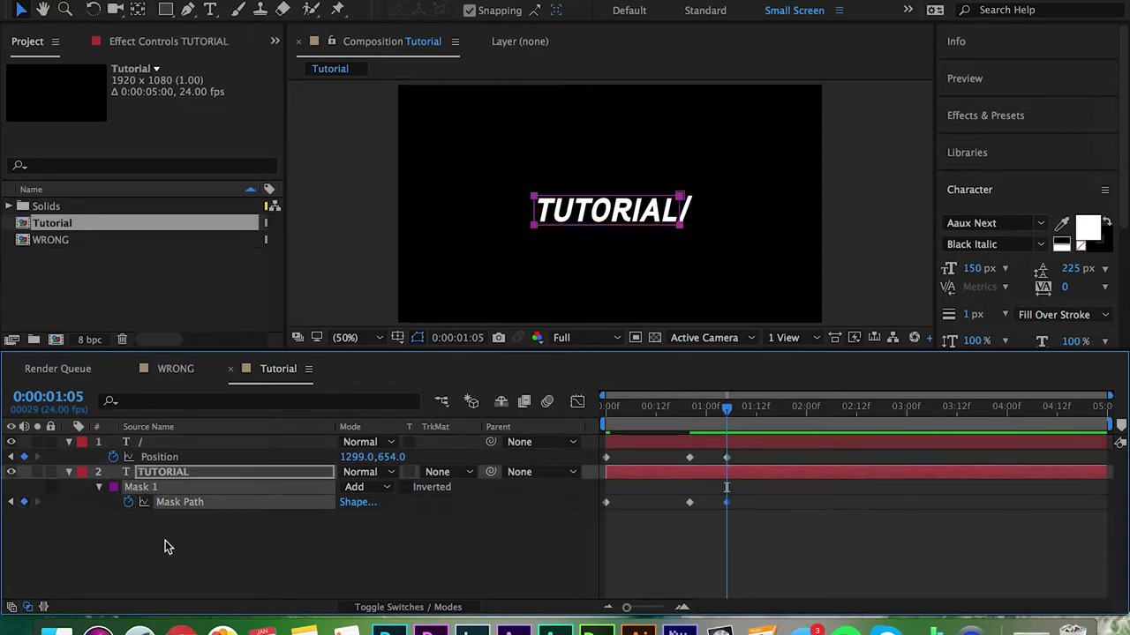
pyautogui.click(735, 576)
# - Copy the slash's first Position keyframe and paste it at 0:00:02:00
pyautogui.moveTo(728, 414)
pyautogui.mouseDown()
pyautogui.moveTo(698, 415)
pyautogui.moveTo(732, 417)
pyautogui.mouseUp()
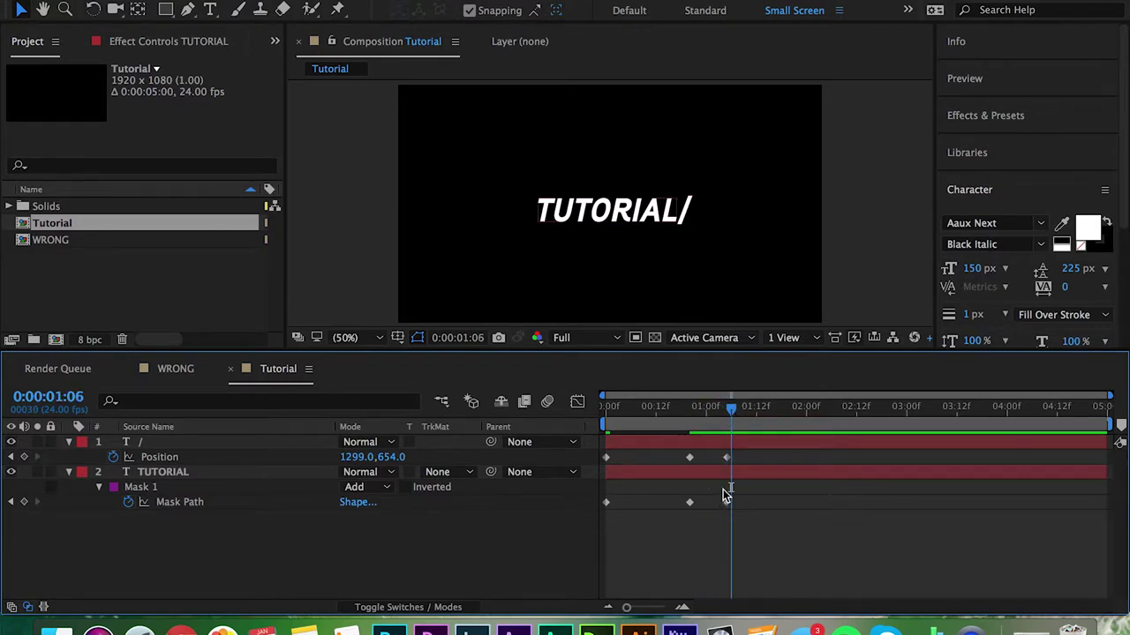
pyautogui.click(711, 419)
pyautogui.moveTo(694, 424); pyautogui.dragTo(669, 425)
pyautogui.click(606, 458)
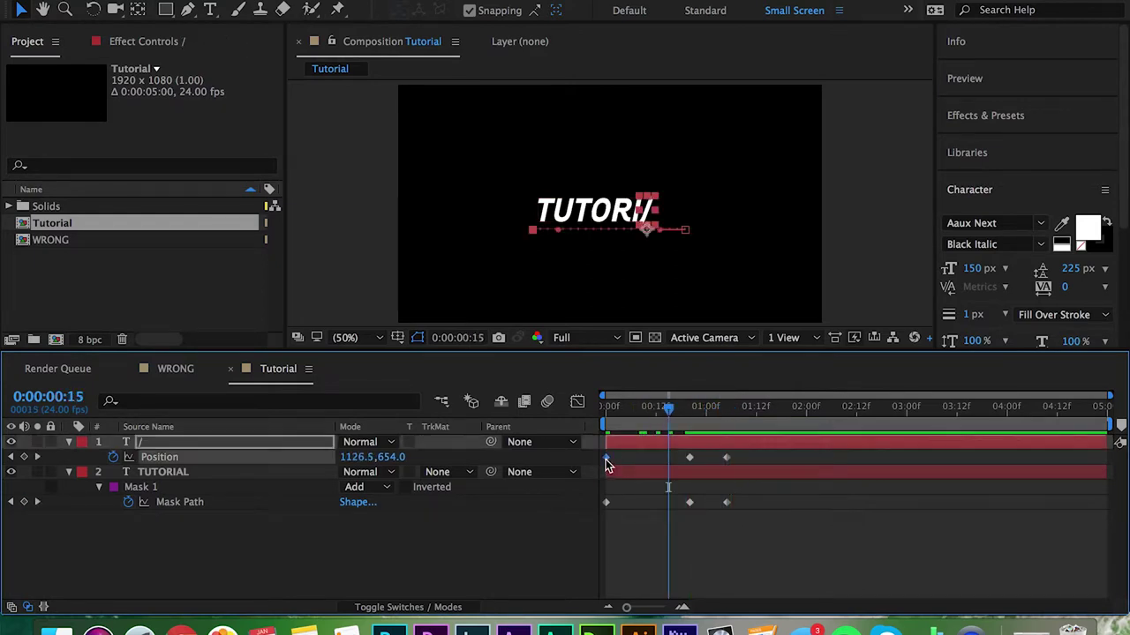
pyautogui.moveTo(796, 412); pyautogui.dragTo(806, 412)
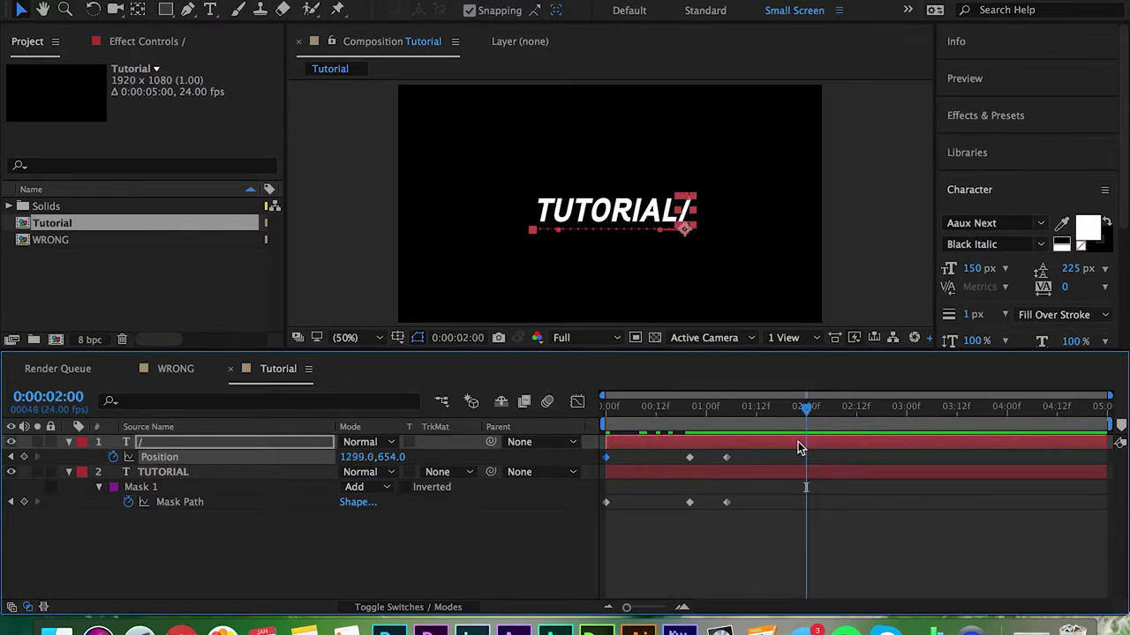
pyautogui.hotkey('ctrl', 'v')
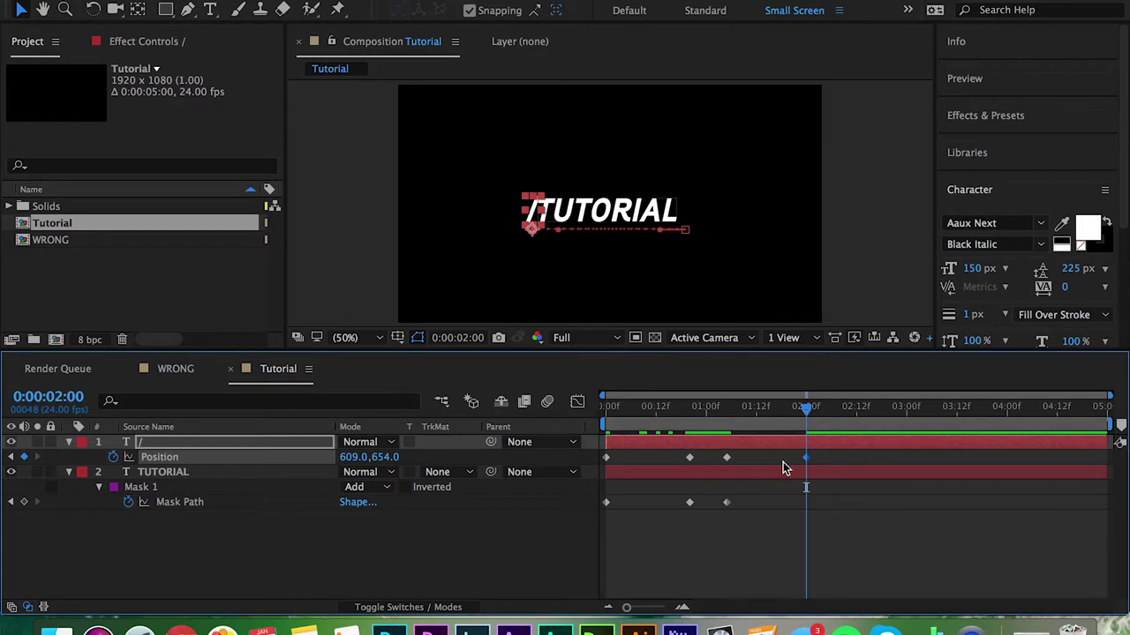
# - Duplicate TUTORIAL's first Mask Path keyframe to 0:00:02:00 and deselect it
pyautogui.moveTo(808, 421); pyautogui.dragTo(465, 437)
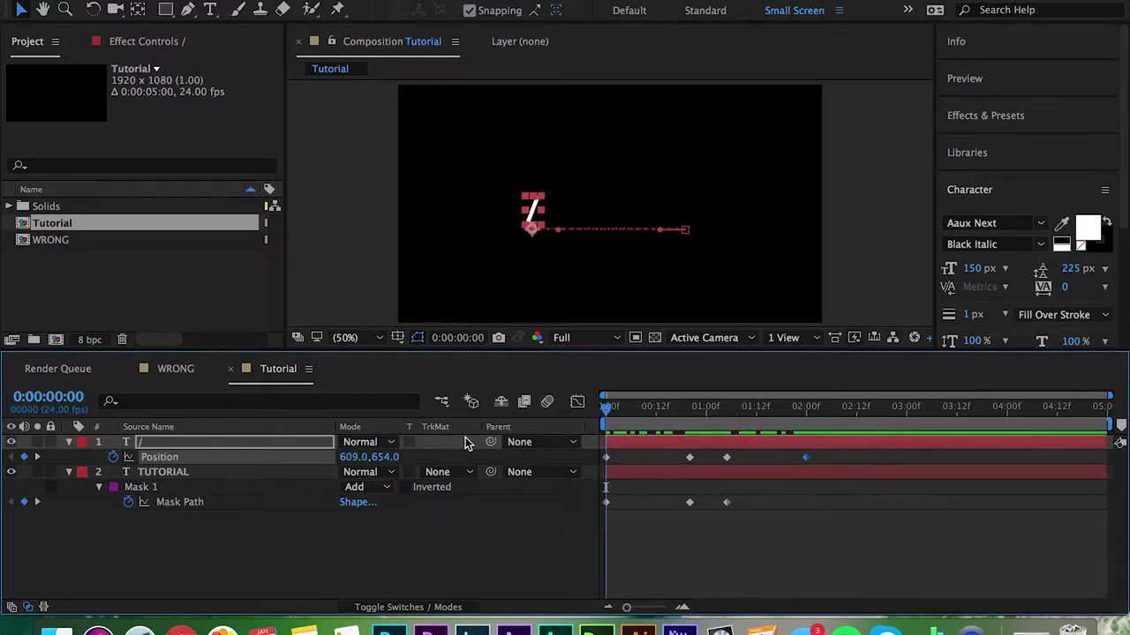
pyautogui.click(606, 503)
pyautogui.click(615, 418)
pyautogui.moveTo(616, 504); pyautogui.dragTo(808, 510)
pyautogui.click(812, 565)
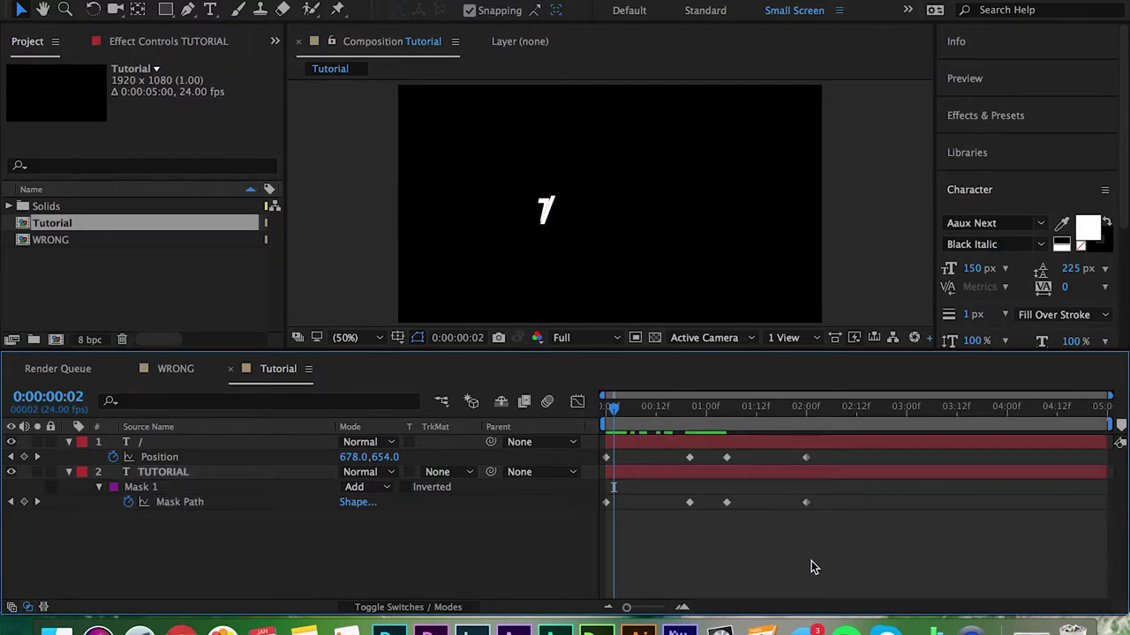
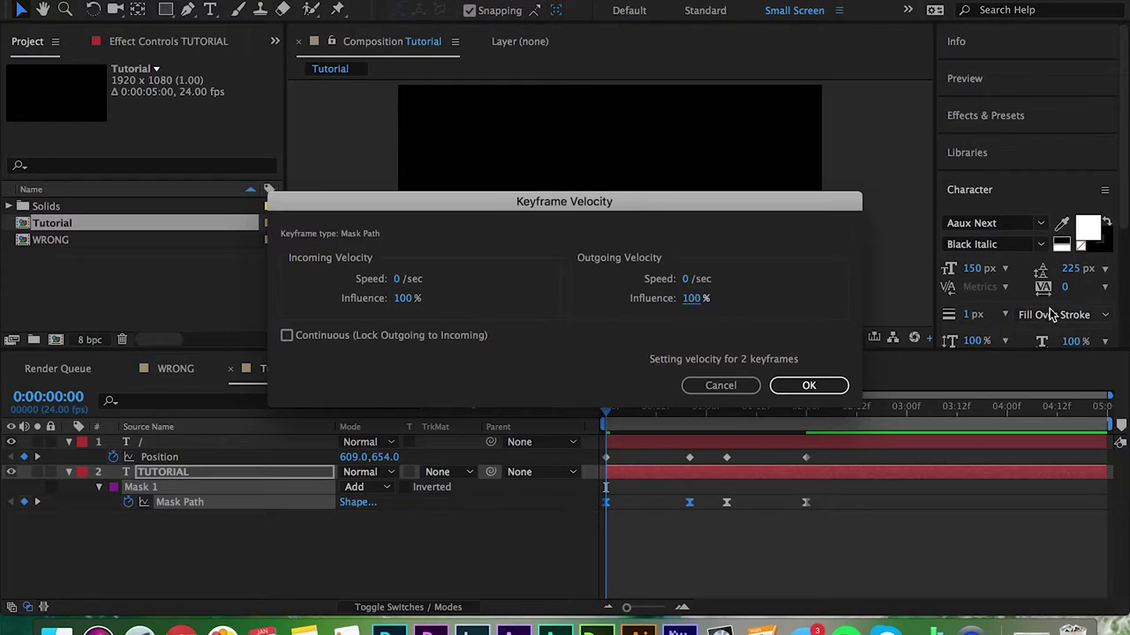
# - Apply 100% incoming and outgoing velocity influence to the first two Mask Path keyframes and scrub through the reveal
pyautogui.click(809, 385)
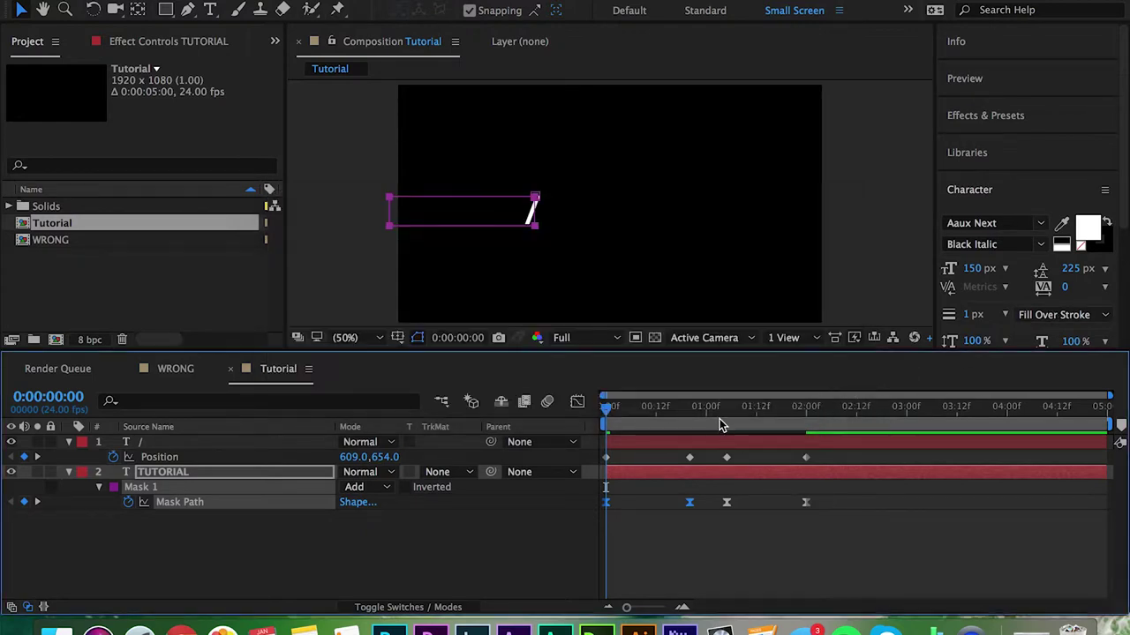
pyautogui.moveTo(720, 426)
pyautogui.mouseDown()
pyautogui.moveTo(688, 430)
pyautogui.moveTo(712, 432)
pyautogui.mouseUp()
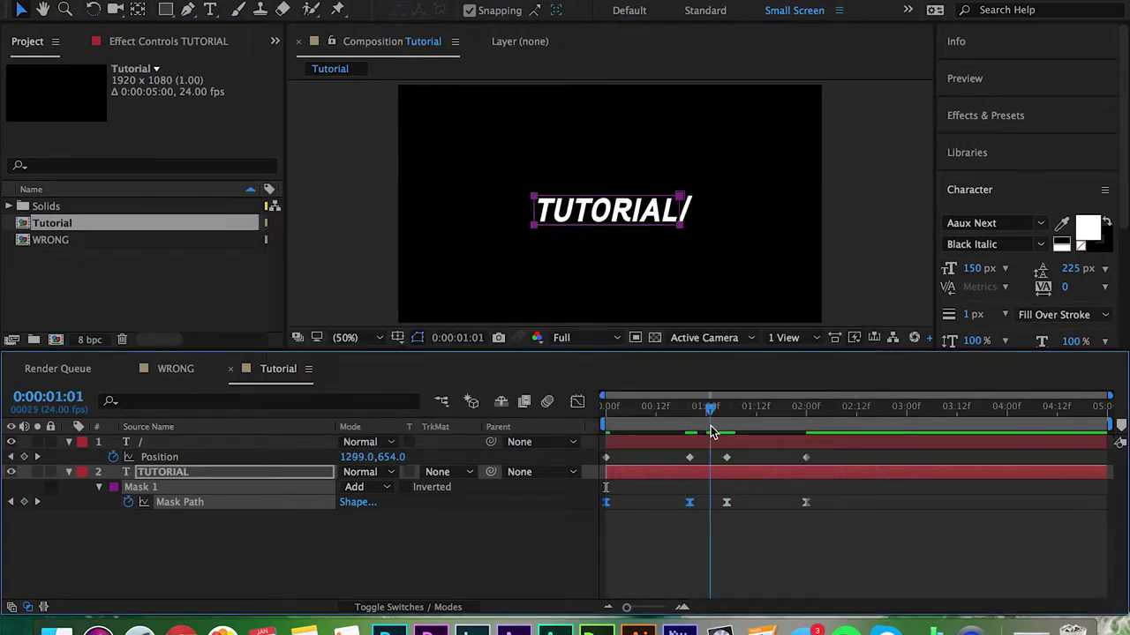
# - Set incoming and outgoing velocity influence to 100% on the last two Mask Path keyframes, and preview the animation from the start
pyautogui.moveTo(726, 507); pyautogui.dragTo(811, 515)
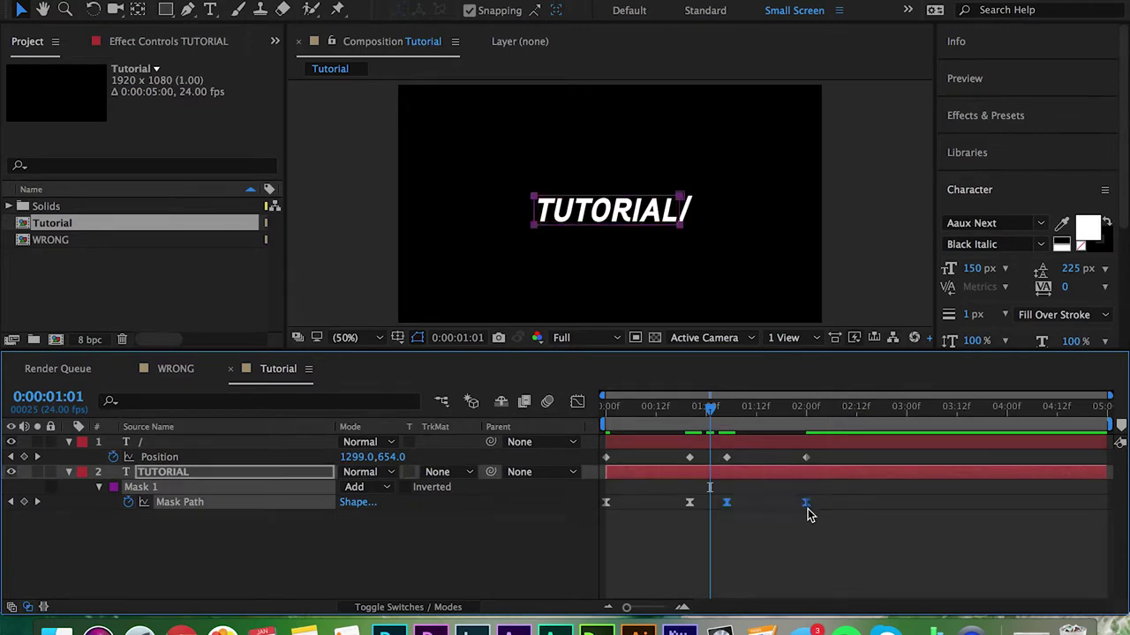
pyautogui.rightClick(809, 510)
pyautogui.moveTo(878, 600)
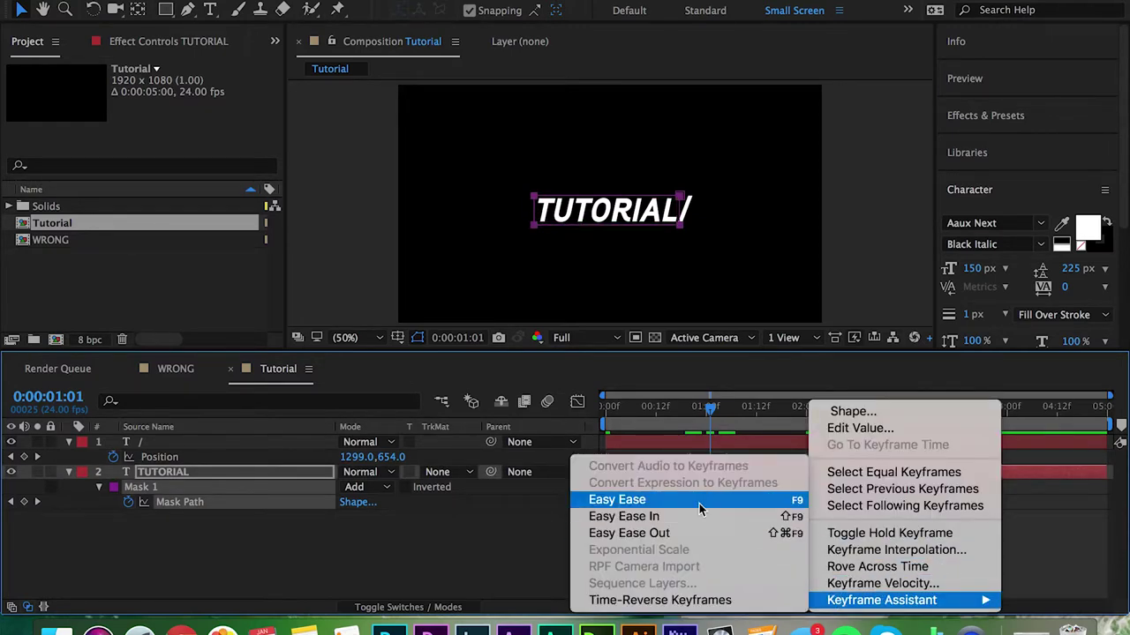
pyautogui.click(883, 584)
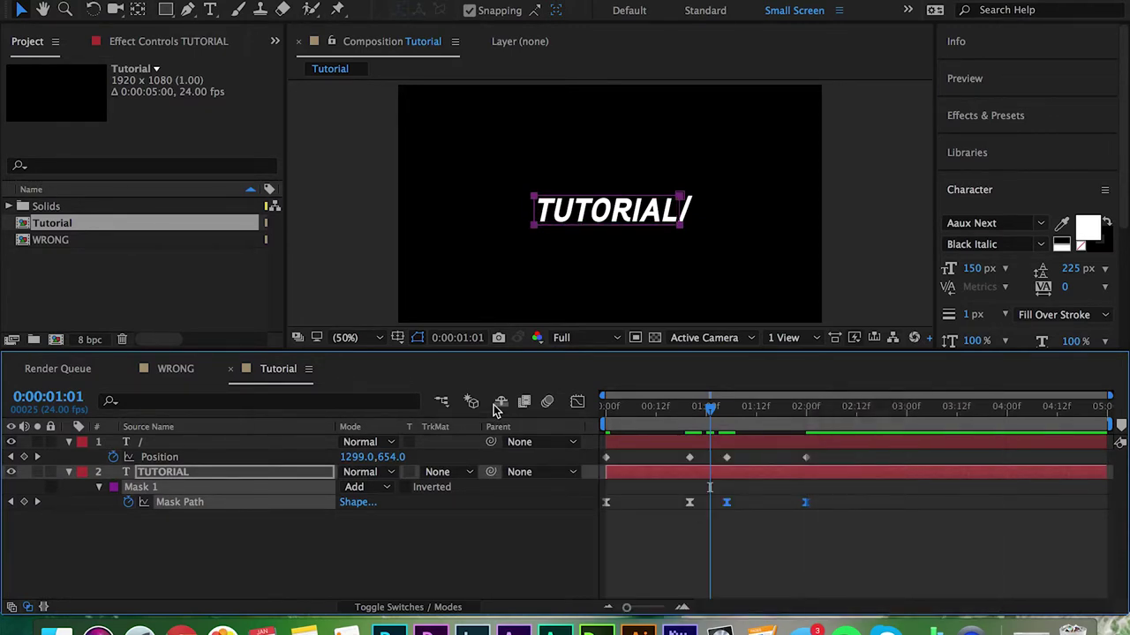
pyautogui.moveTo(419, 299); pyautogui.dragTo(786, 306)
pyautogui.moveTo(706, 298); pyautogui.dragTo(982, 300)
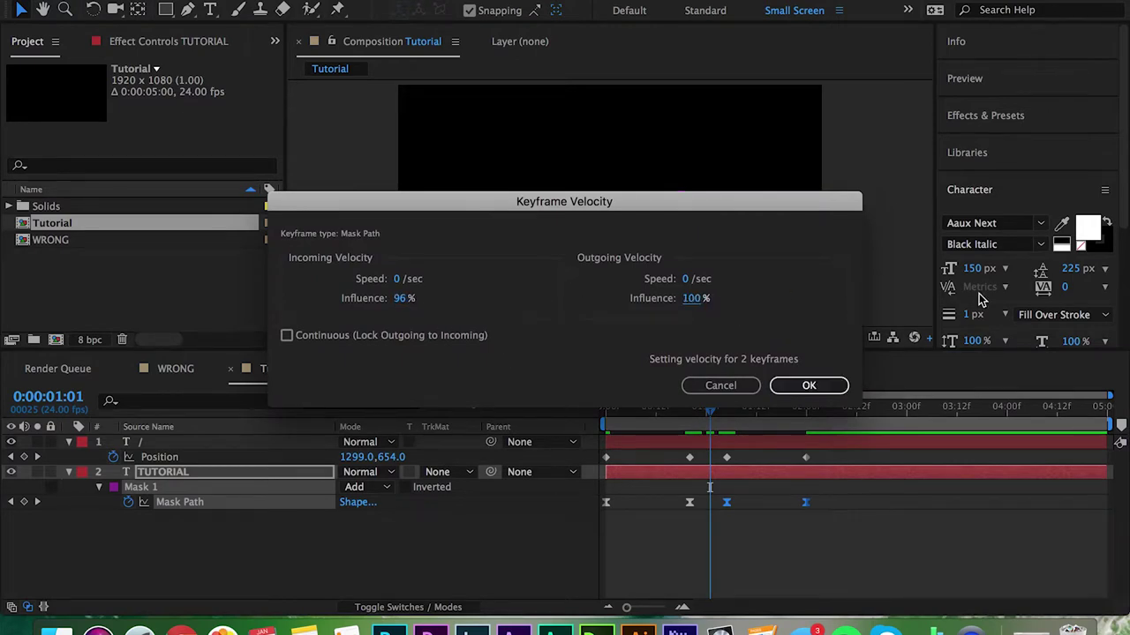
pyautogui.moveTo(402, 298); pyautogui.dragTo(589, 303)
pyautogui.click(803, 385)
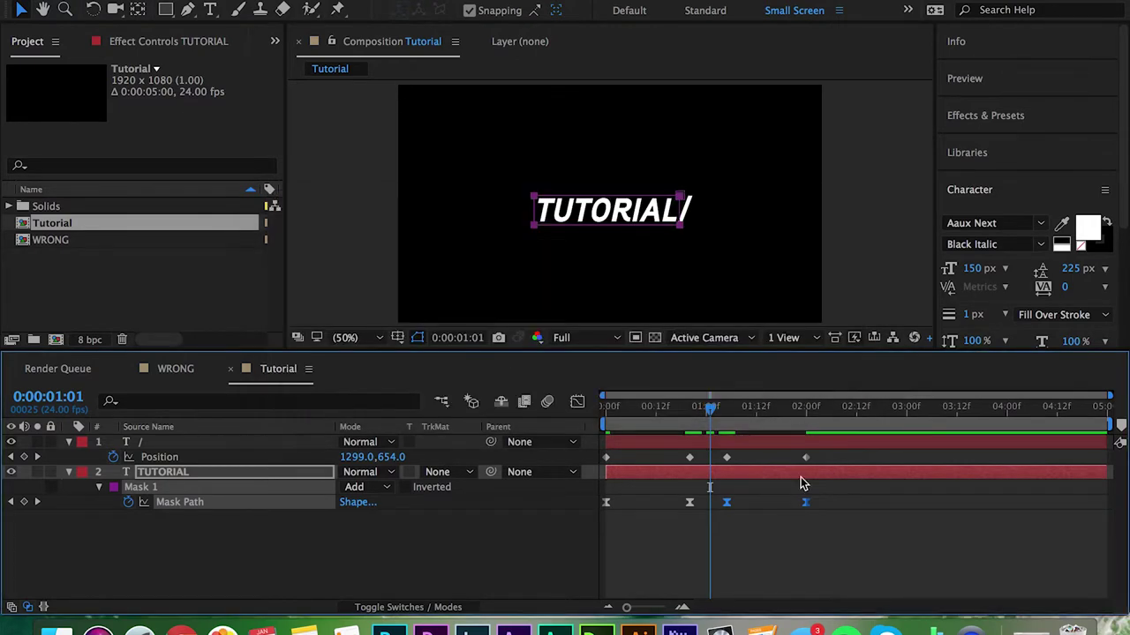
pyautogui.press('Home')
pyautogui.press('space')
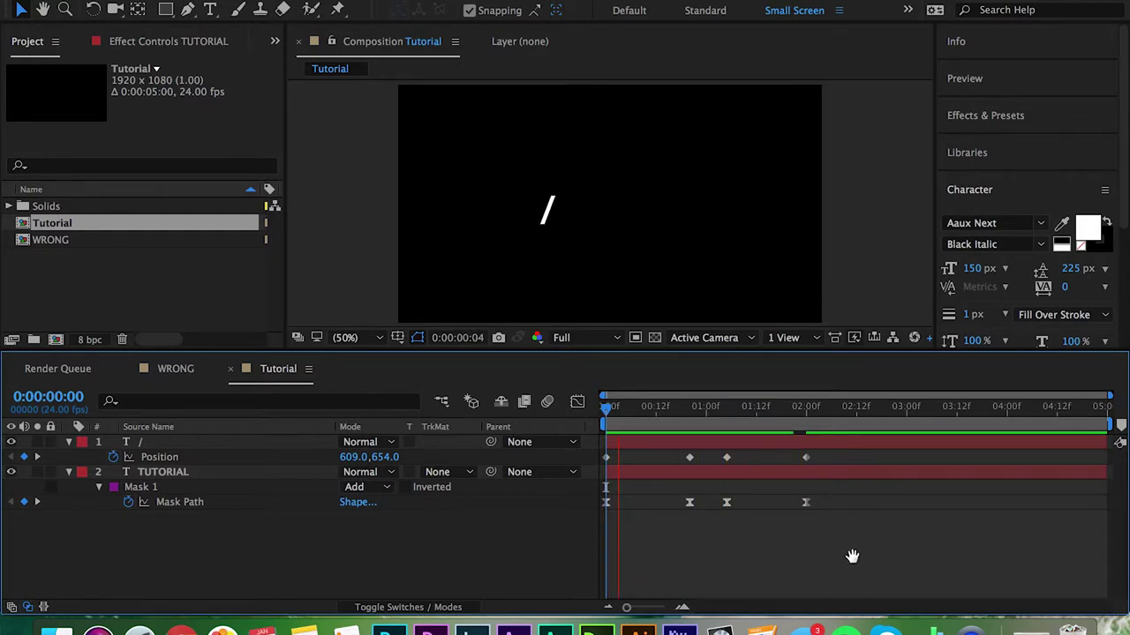
pyautogui.press('space')
# - Apply Easy Ease to the slash's first two Position keyframes and set their incoming and outgoing velocity influence to 100%
pyautogui.click(605, 459)
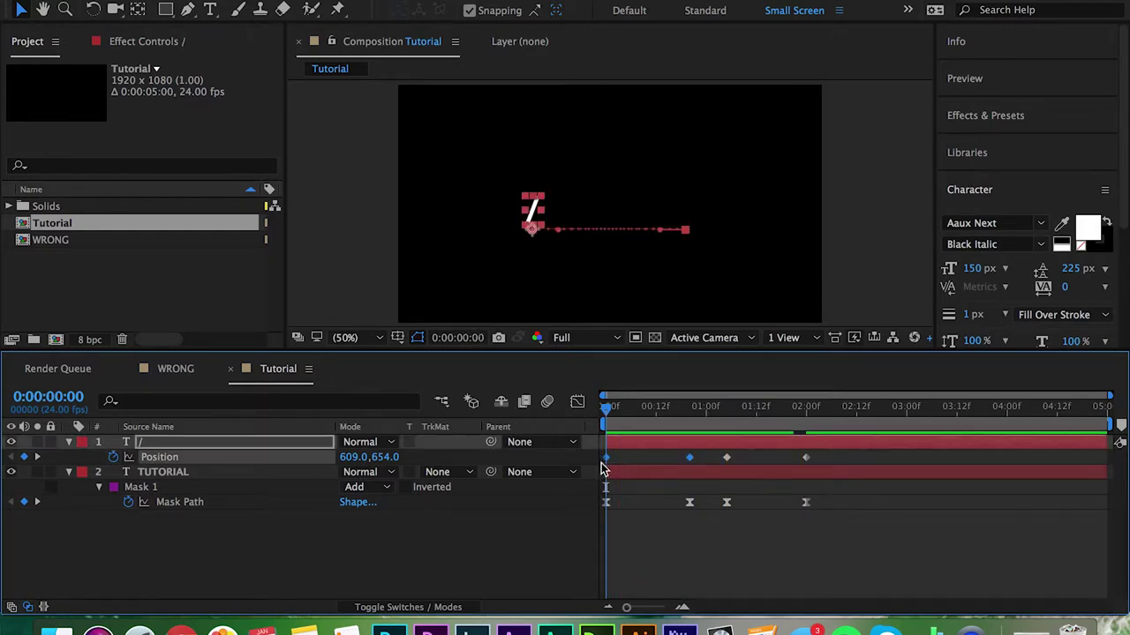
pyautogui.rightClick(605, 459)
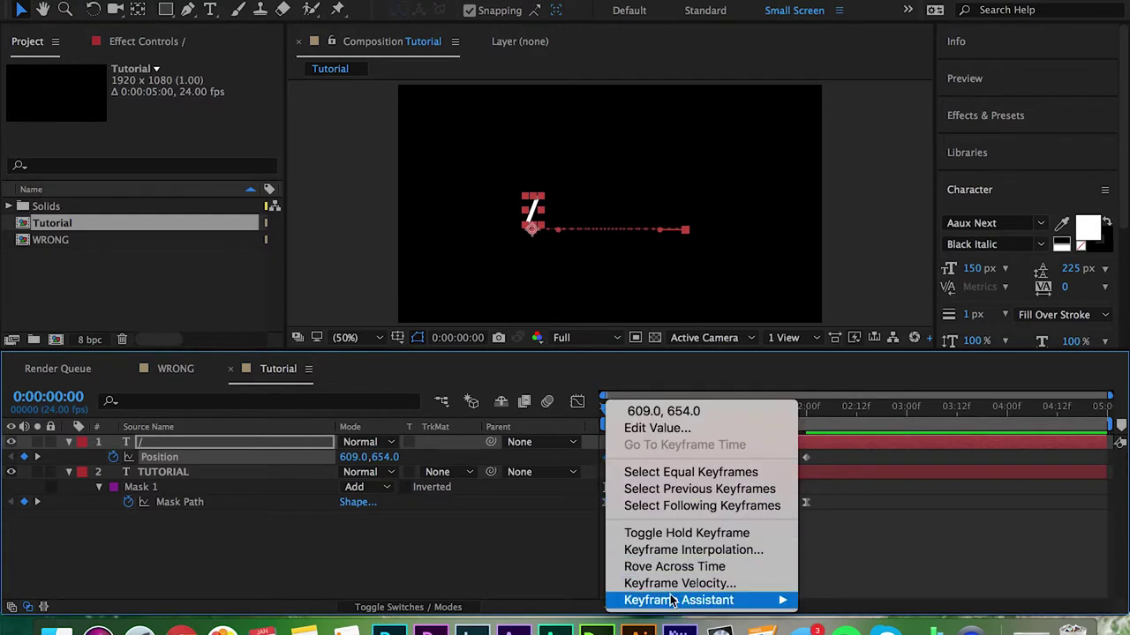
pyautogui.moveTo(675, 601)
pyautogui.click(869, 517)
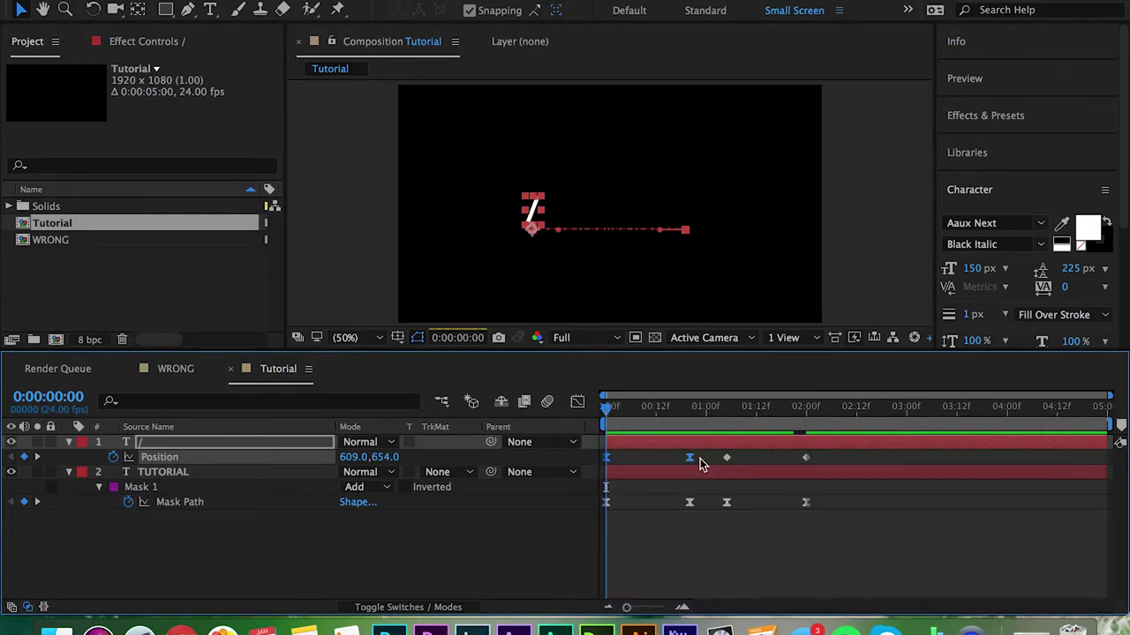
pyautogui.rightClick(689, 458)
pyautogui.click(725, 584)
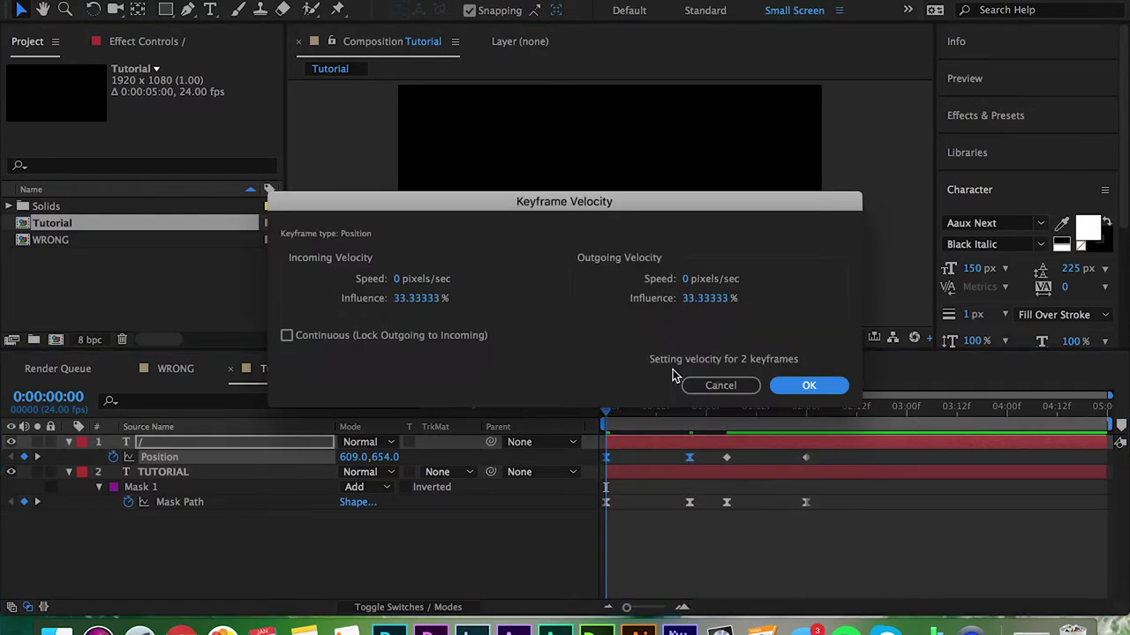
pyautogui.moveTo(436, 299); pyautogui.dragTo(486, 298)
pyautogui.moveTo(738, 305); pyautogui.dragTo(1007, 325)
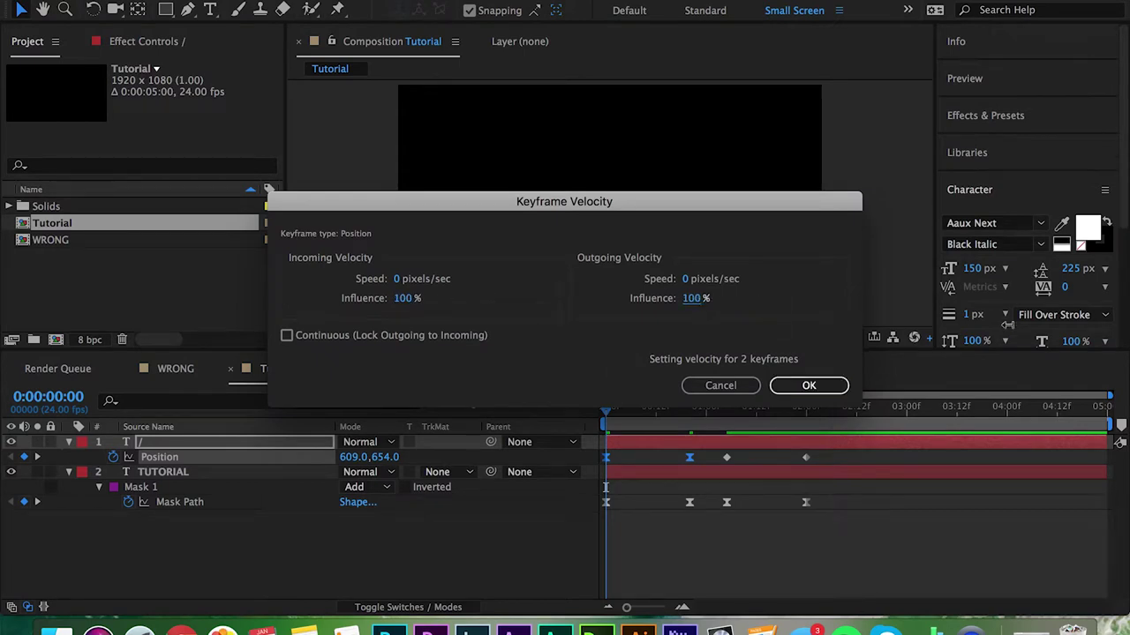
pyautogui.click(835, 381)
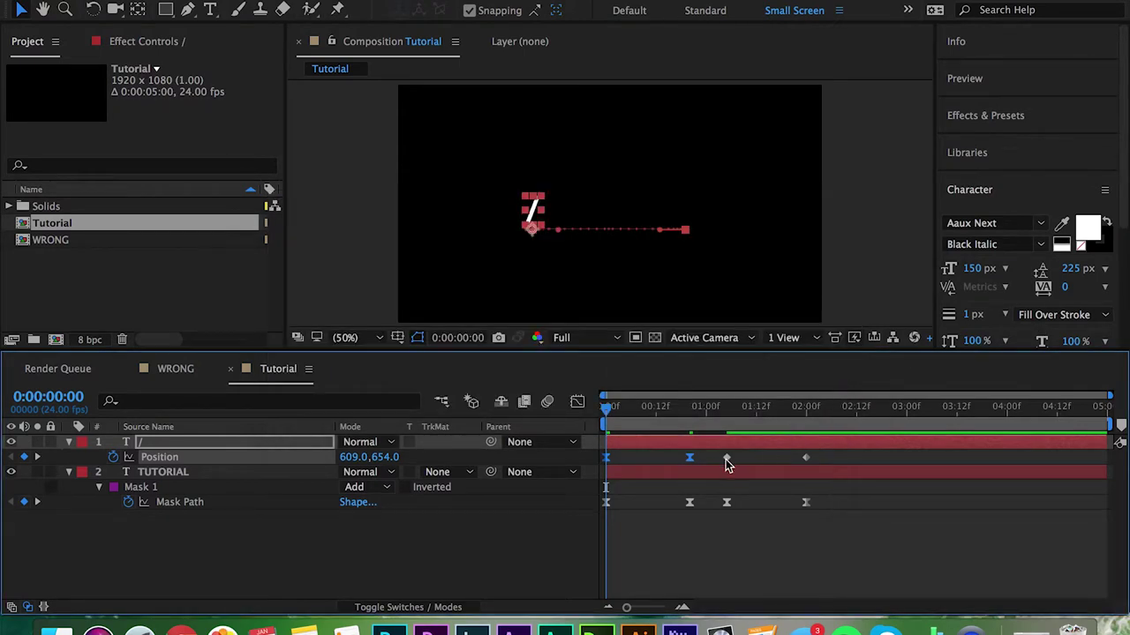
# - Preview the eased slash movement against the text reveal and check the frame at 0:00:01:03
pyautogui.press('space')
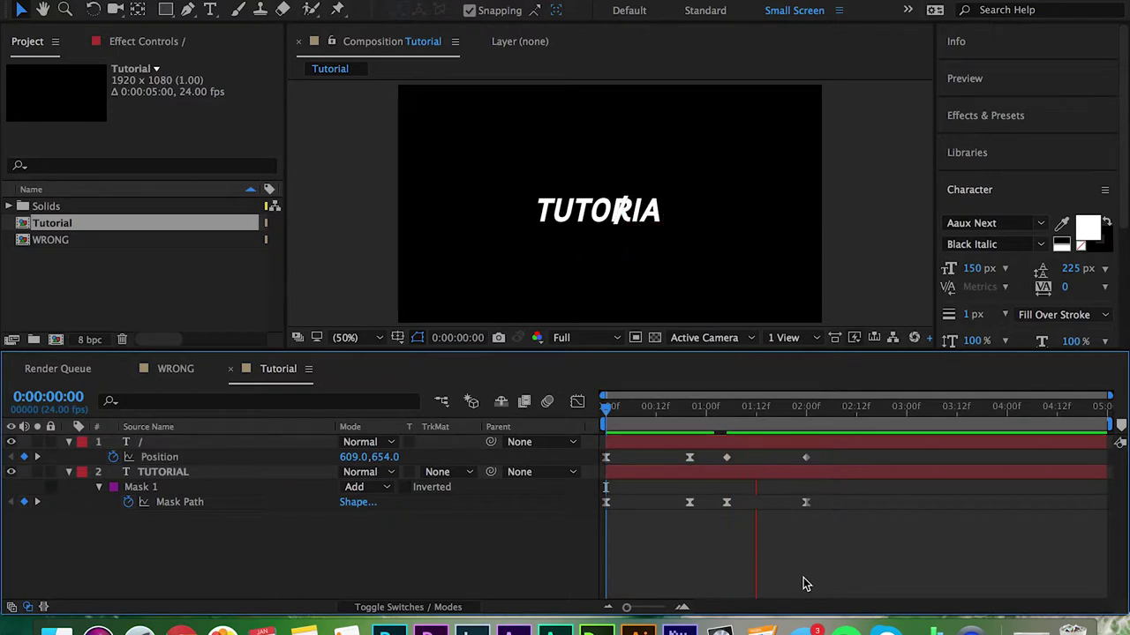
pyautogui.press('space')
pyautogui.click(718, 432)
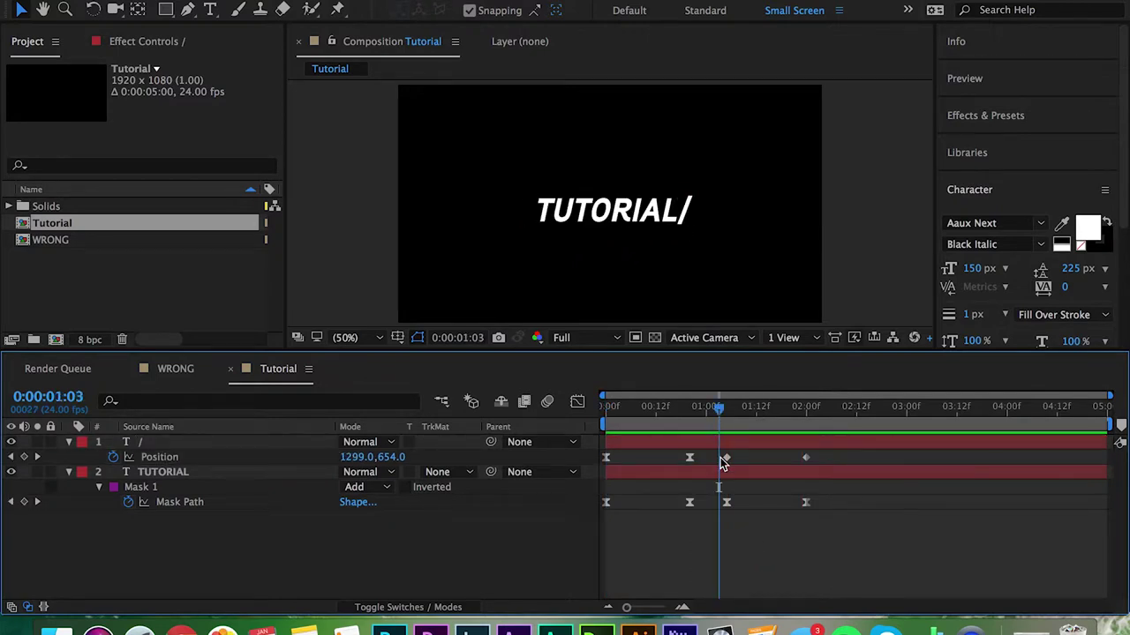
# - Apply Easy Ease to the slash layer's last two Position keyframes
pyautogui.moveTo(717, 464); pyautogui.dragTo(820, 468)
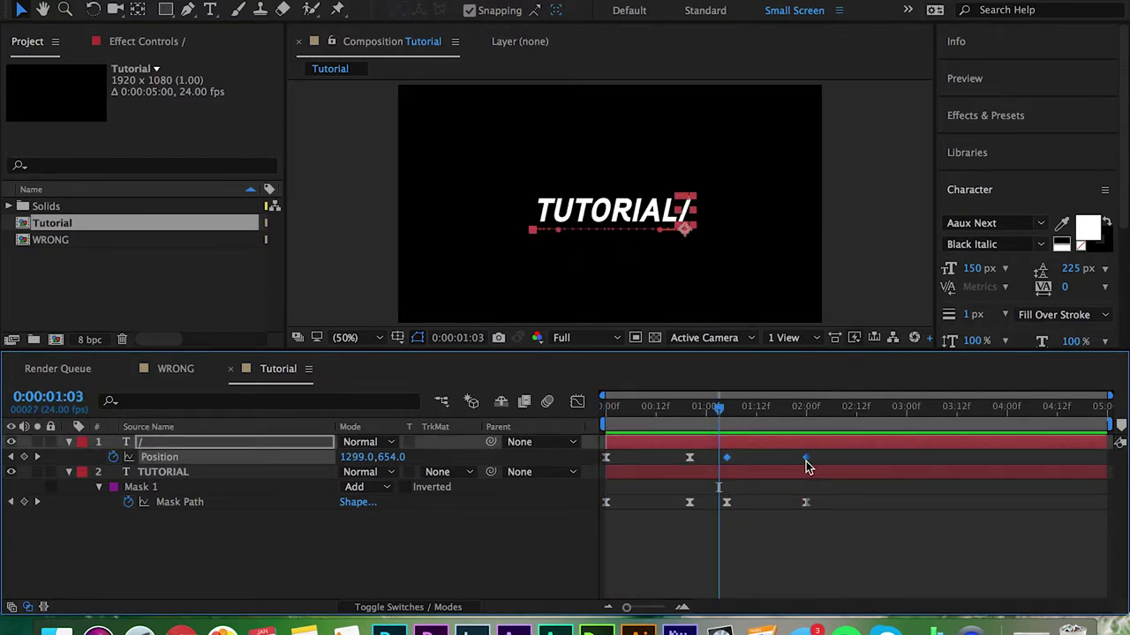
pyautogui.rightClick(805, 466)
pyautogui.moveTo(849, 600)
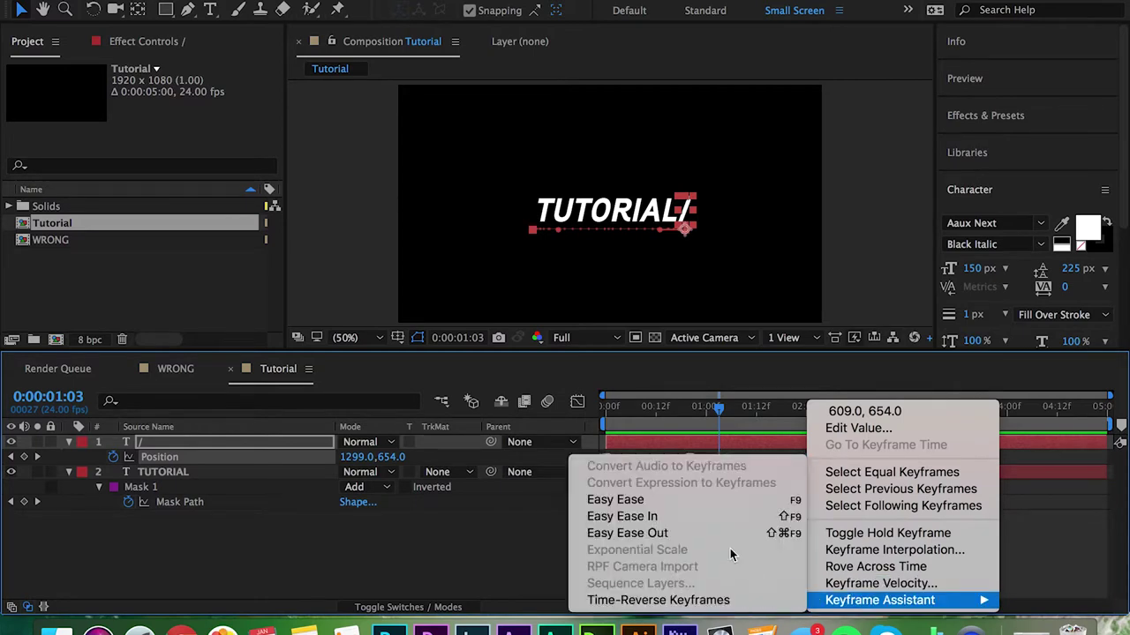
pyautogui.click(713, 500)
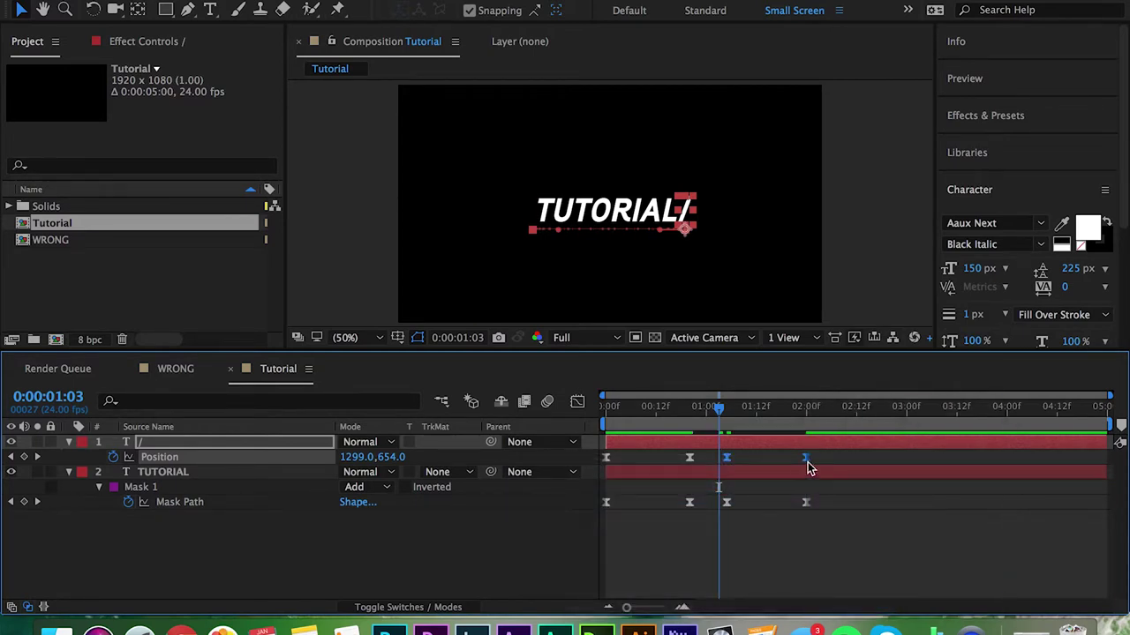
# - Set incoming and outgoing velocity influence to 100% for the slash's last two Position keyframes
pyautogui.rightClick(806, 464)
pyautogui.click(874, 586)
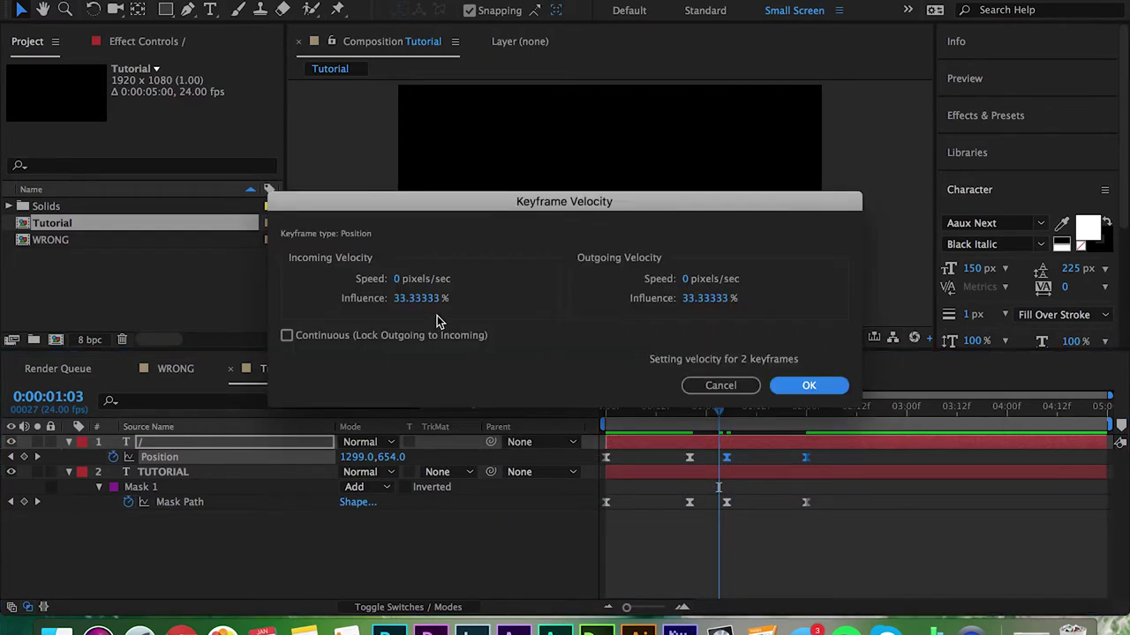
pyautogui.click(417, 299)
pyautogui.write('100')
pyautogui.click(697, 298)
pyautogui.write('100')
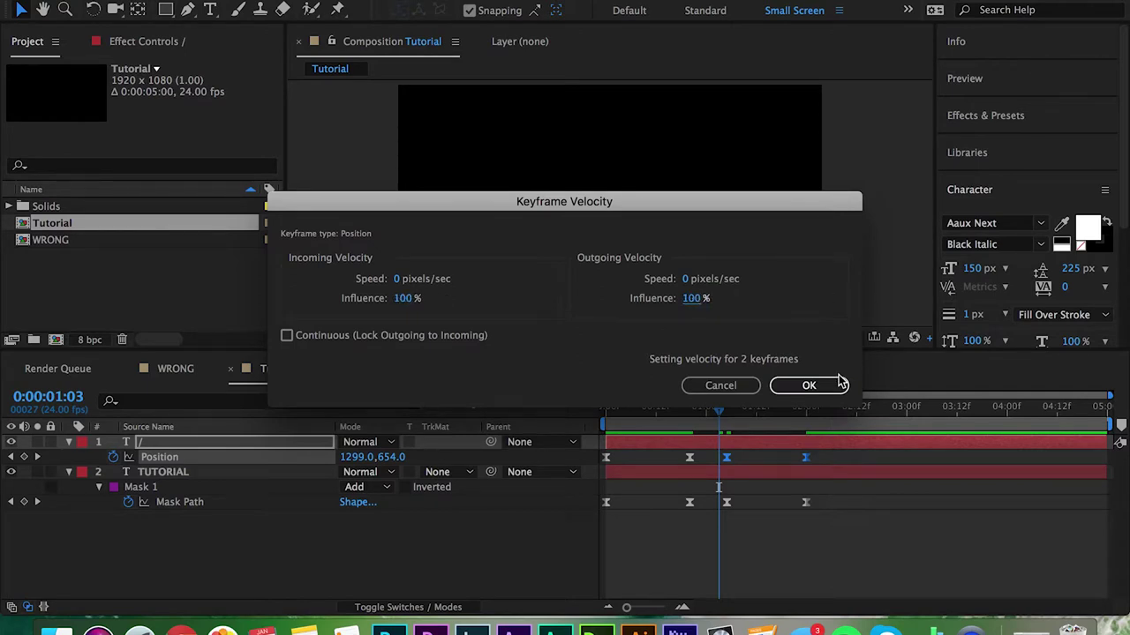
pyautogui.click(808, 386)
pyautogui.click(738, 530)
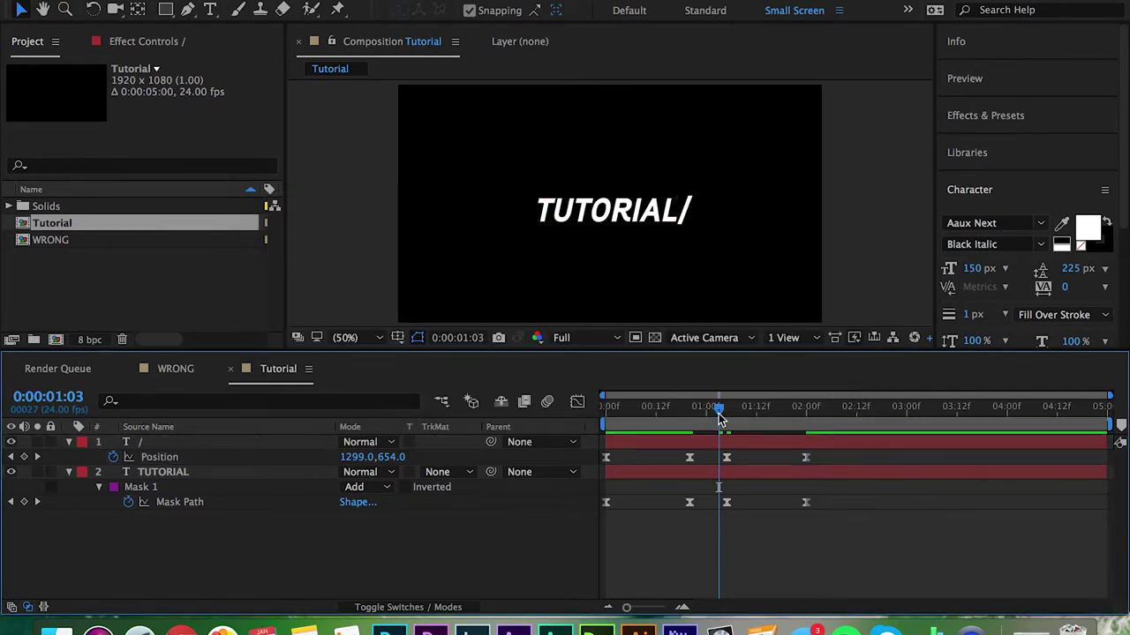
# - End the work area at 0:00:02:07 and preview the eased slash and text animation
pyautogui.moveTo(720, 408); pyautogui.dragTo(521, 423)
pyautogui.click(838, 420)
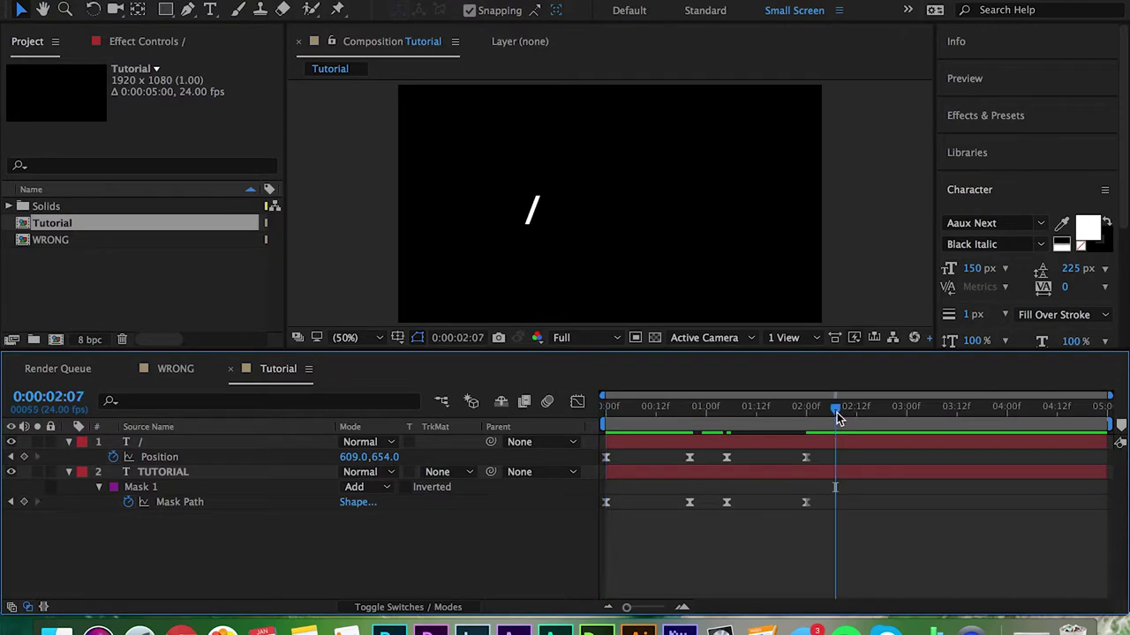
pyautogui.press('n')
pyautogui.press('space')
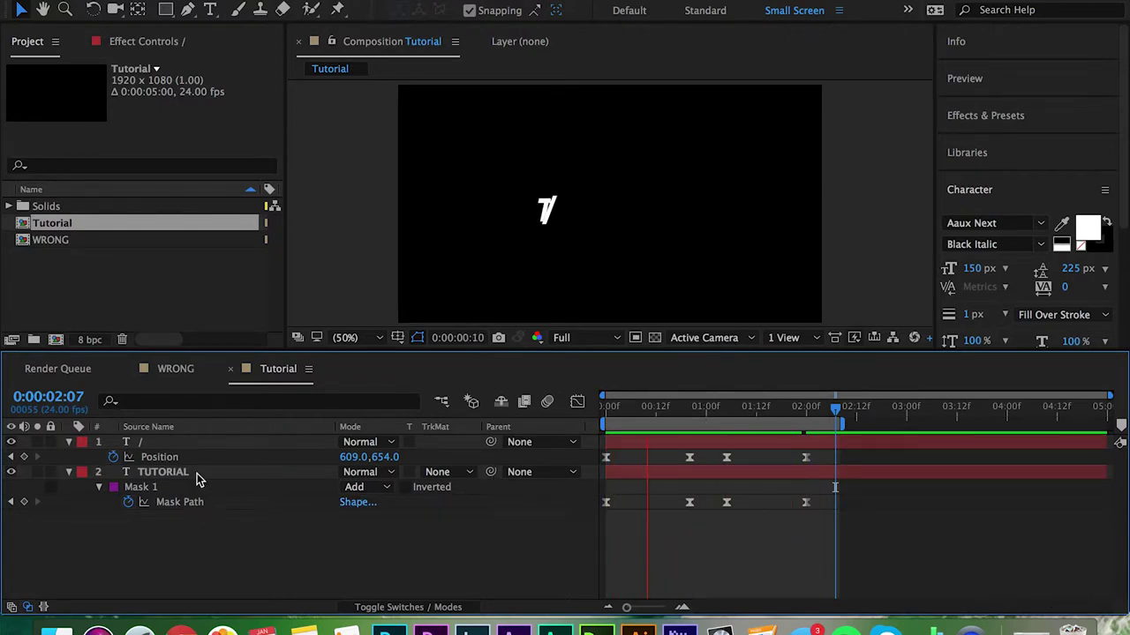
pyautogui.press('space')
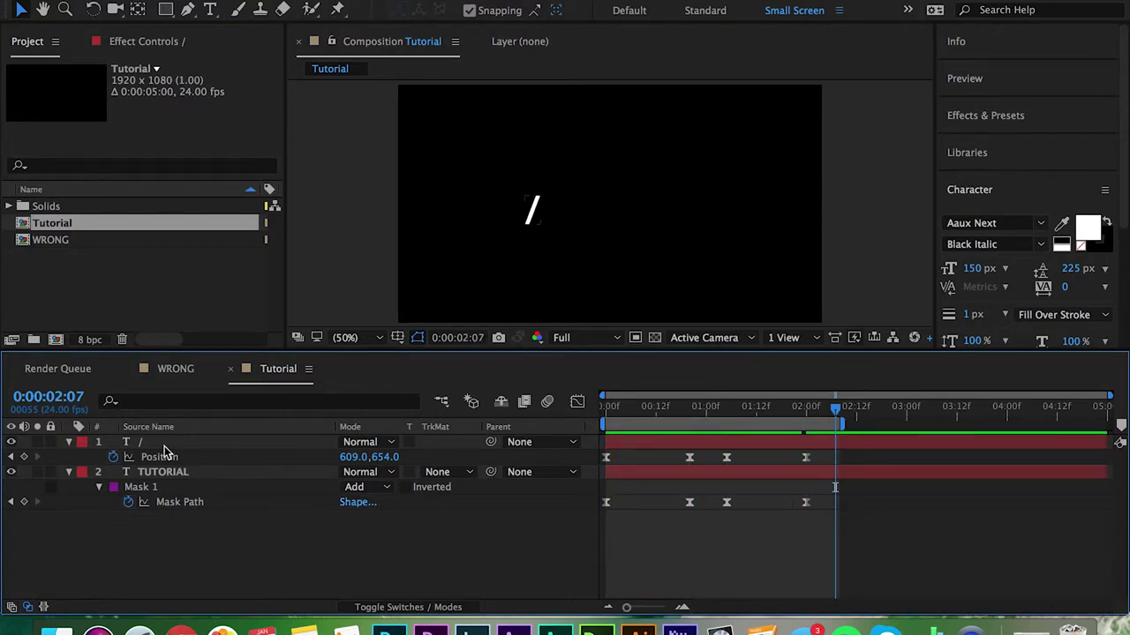
# - Collapse the slash and TUTORIAL layers and add an adjustment layer above them
pyautogui.click(70, 442)
pyautogui.click(70, 457)
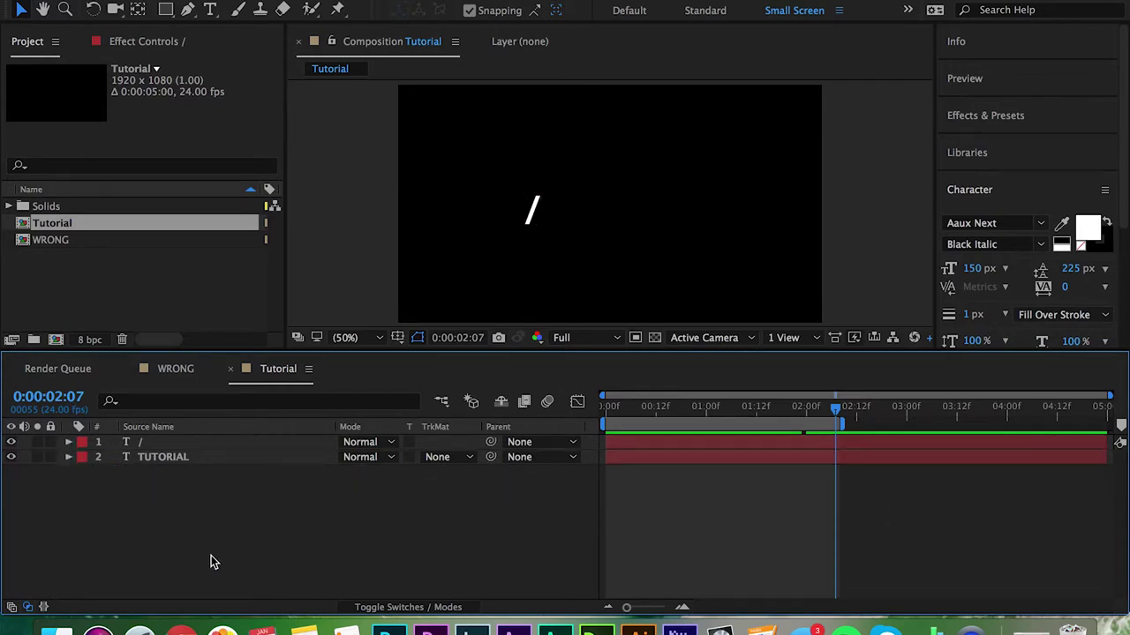
pyautogui.press('super+alt+y')
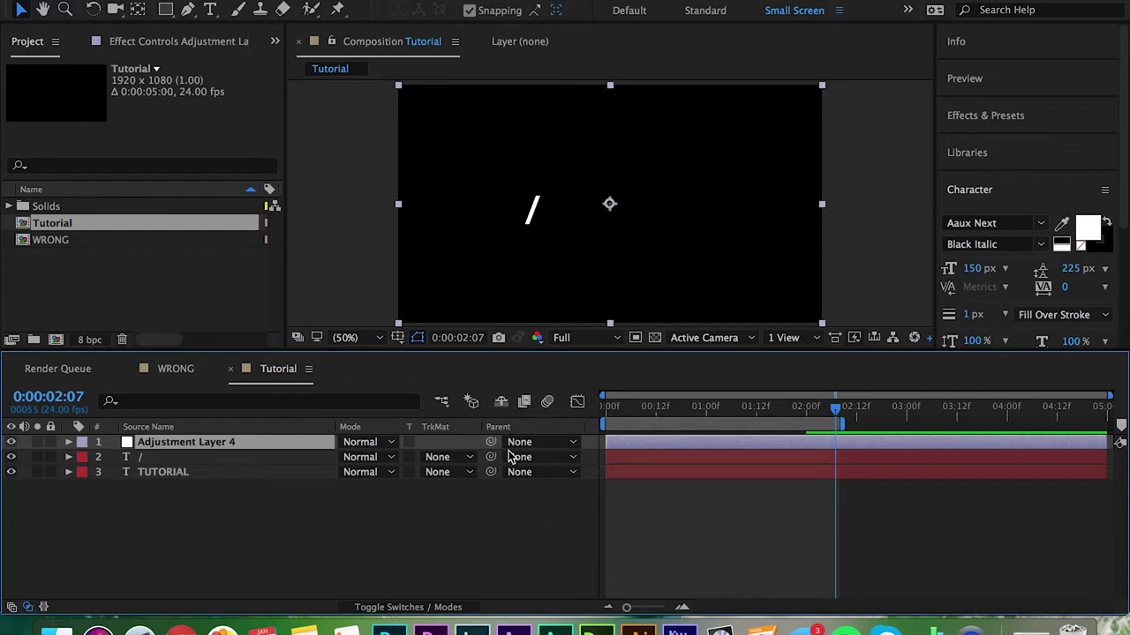
pyautogui.click(340, 0)
pyautogui.moveTo(360, 7)
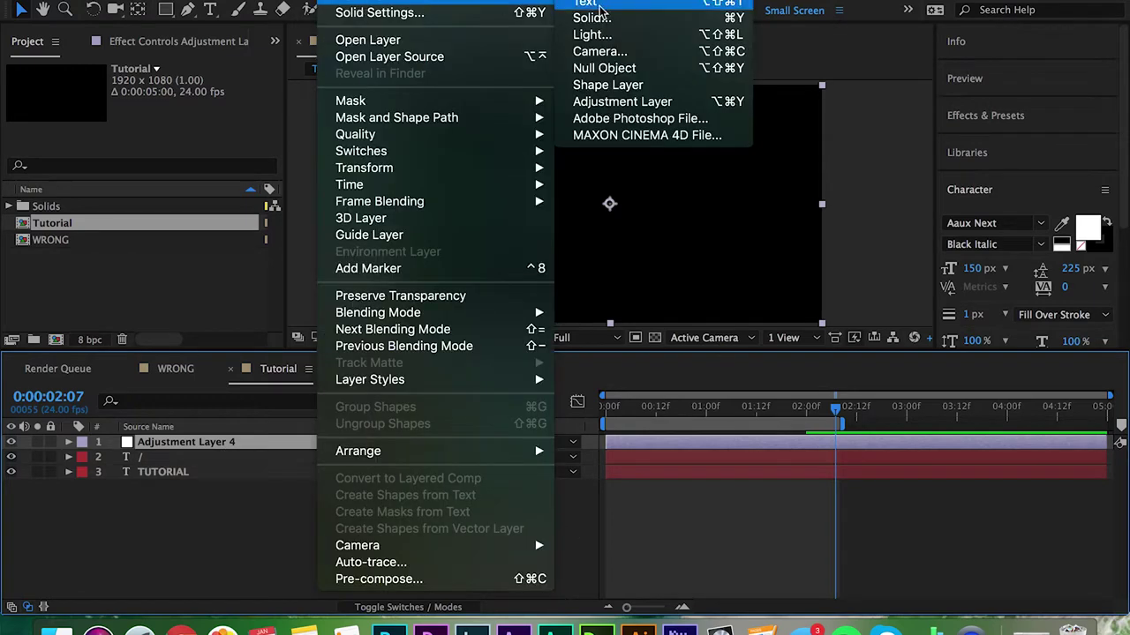
pyautogui.click(775, 546)
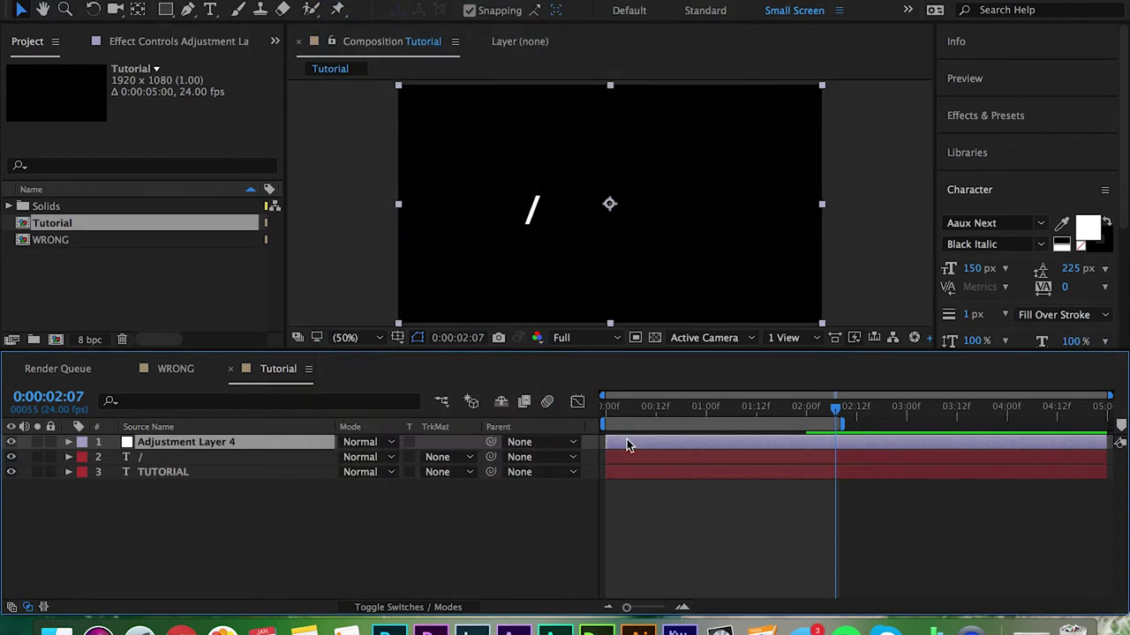
# - Apply the Transform effect to the adjustment layer and start keyframing its Scale at 0:00:00:00
pyautogui.moveTo(631, 417); pyautogui.dragTo(520, 415)
pyautogui.click(978, 124)
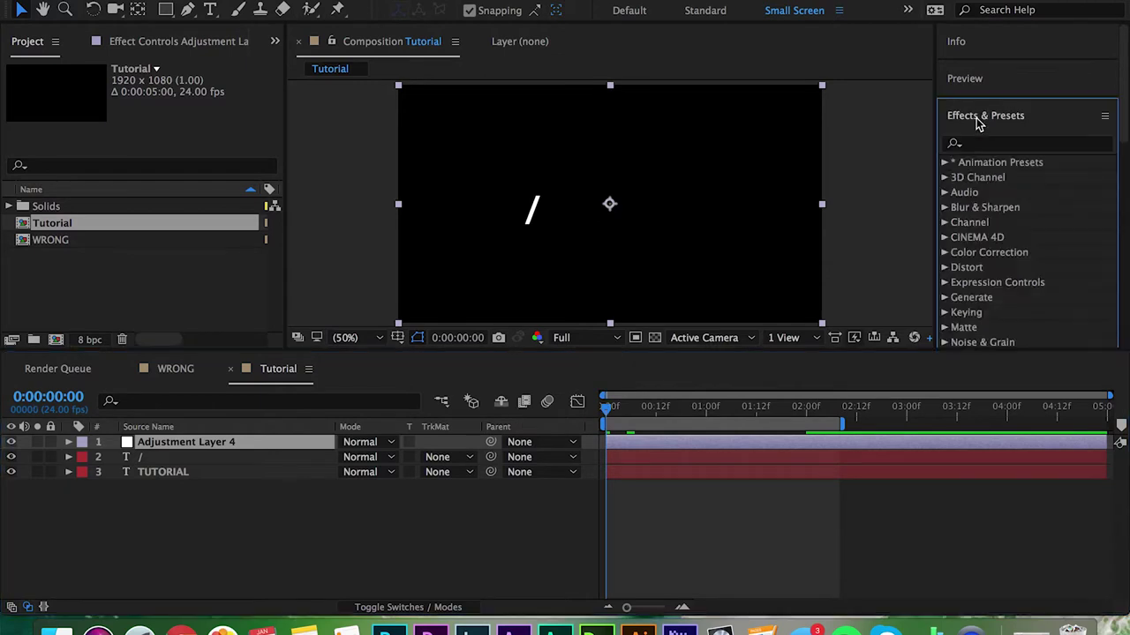
pyautogui.click(997, 144)
pyautogui.write('fill')
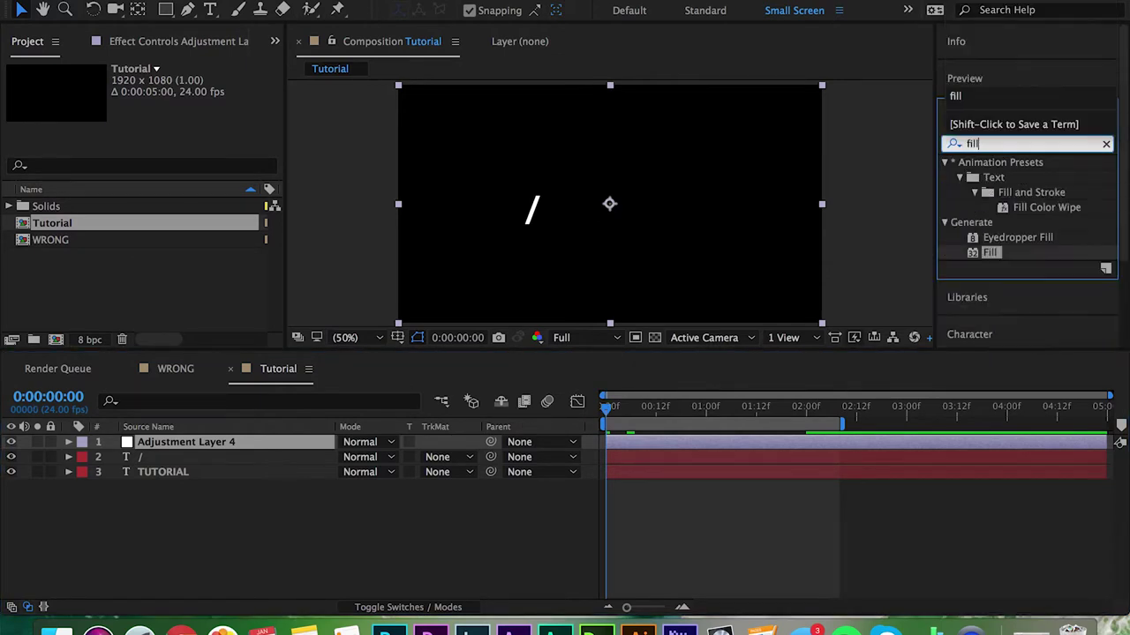
pyautogui.click(1107, 145)
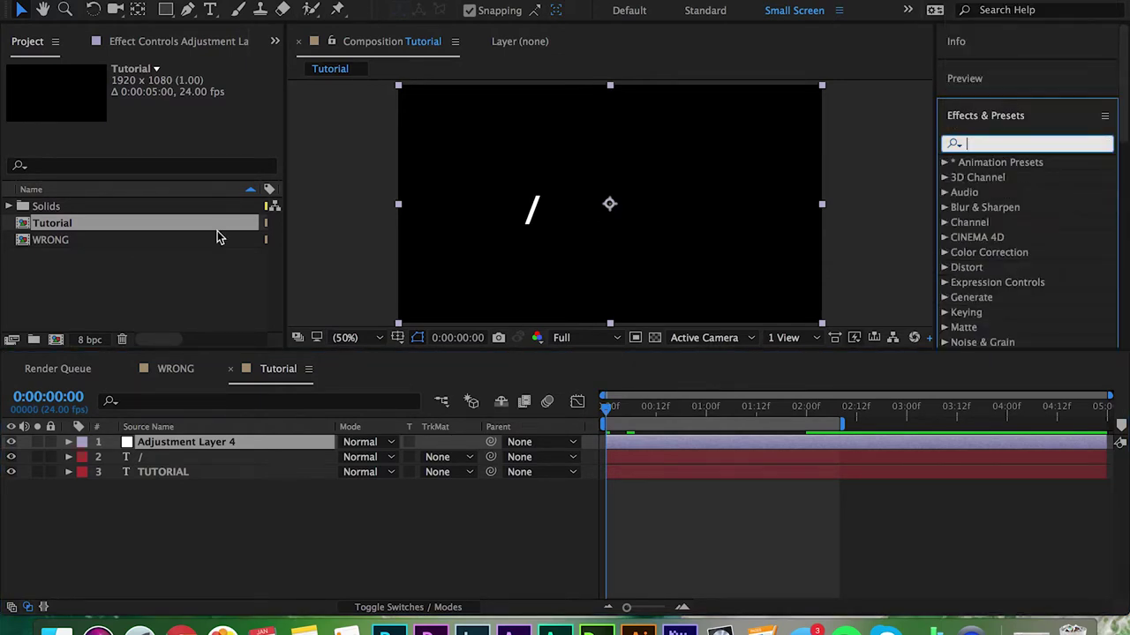
pyautogui.click(1015, 144)
pyautogui.write('trans')
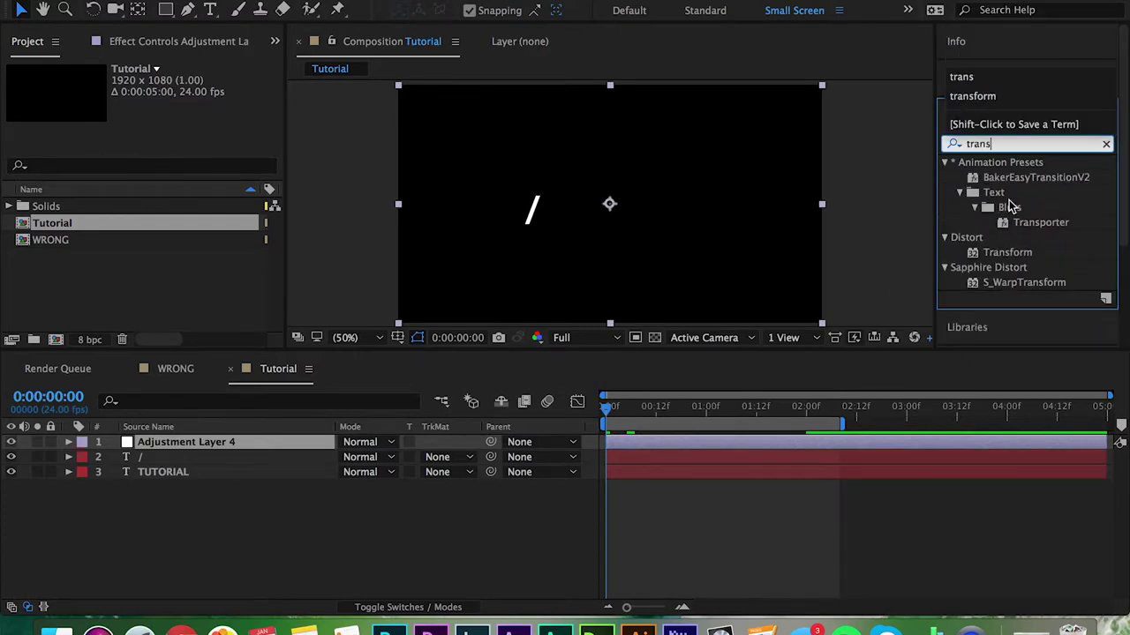
pyautogui.doubleClick(1007, 253)
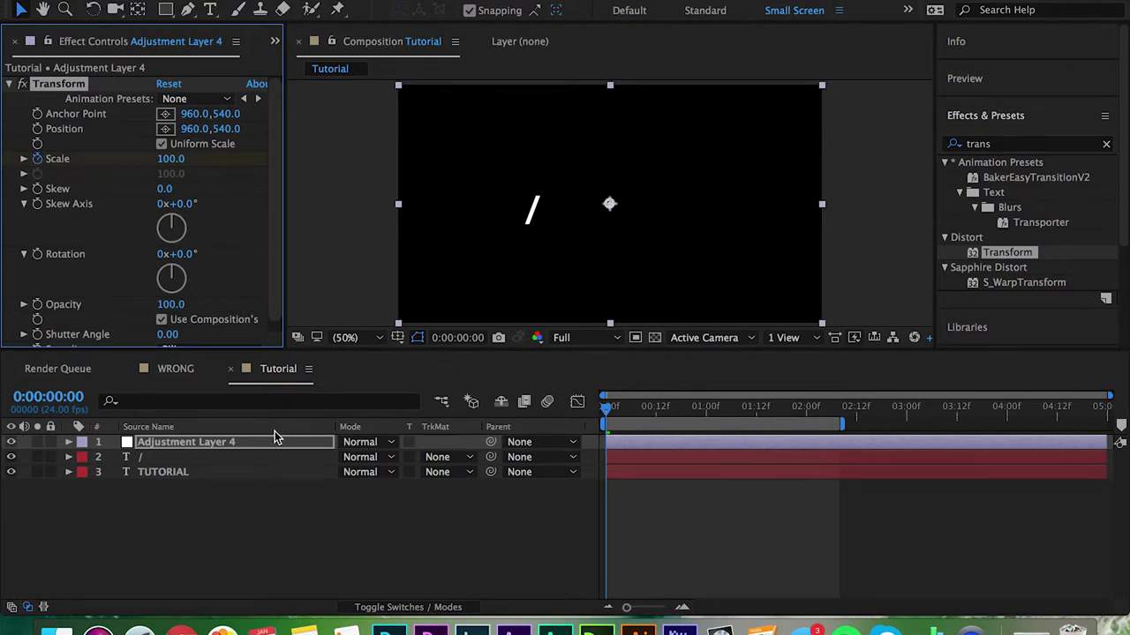
# - Set the Transform effect's Scale to 120 at 0:00:02:00 and preview the animation
pyautogui.click(809, 420)
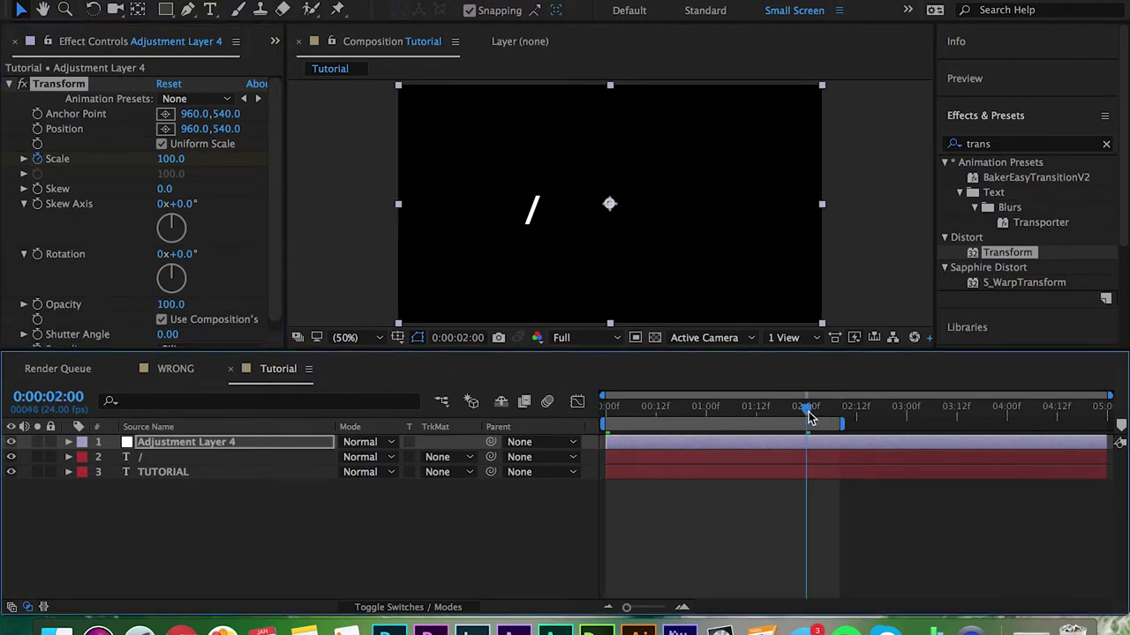
pyautogui.click(173, 158)
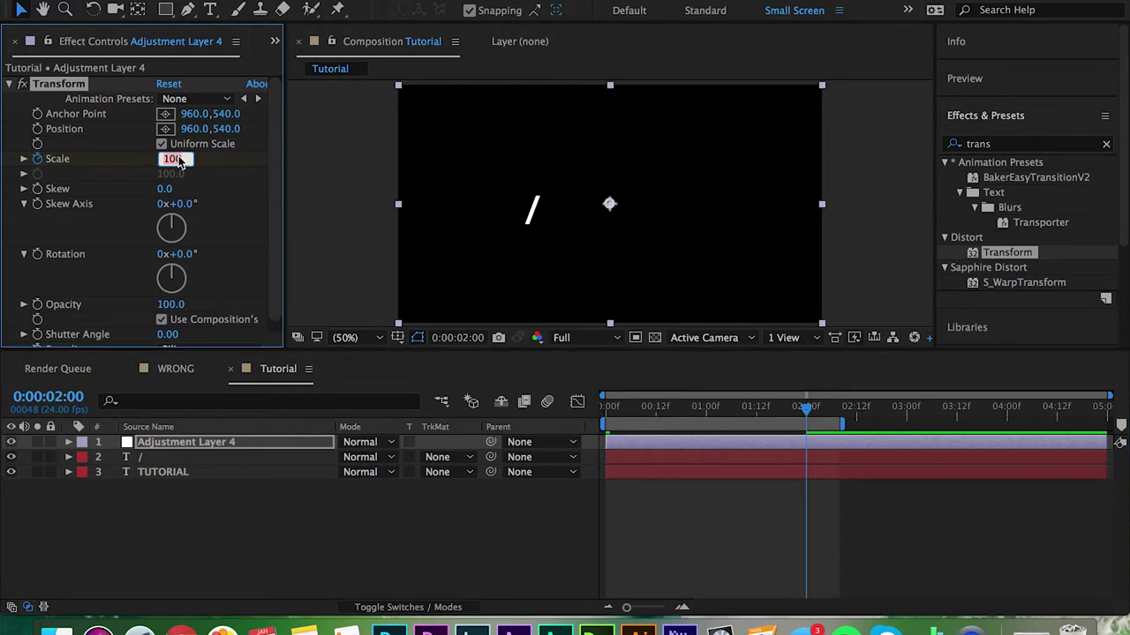
pyautogui.write('120')
pyautogui.press('Return')
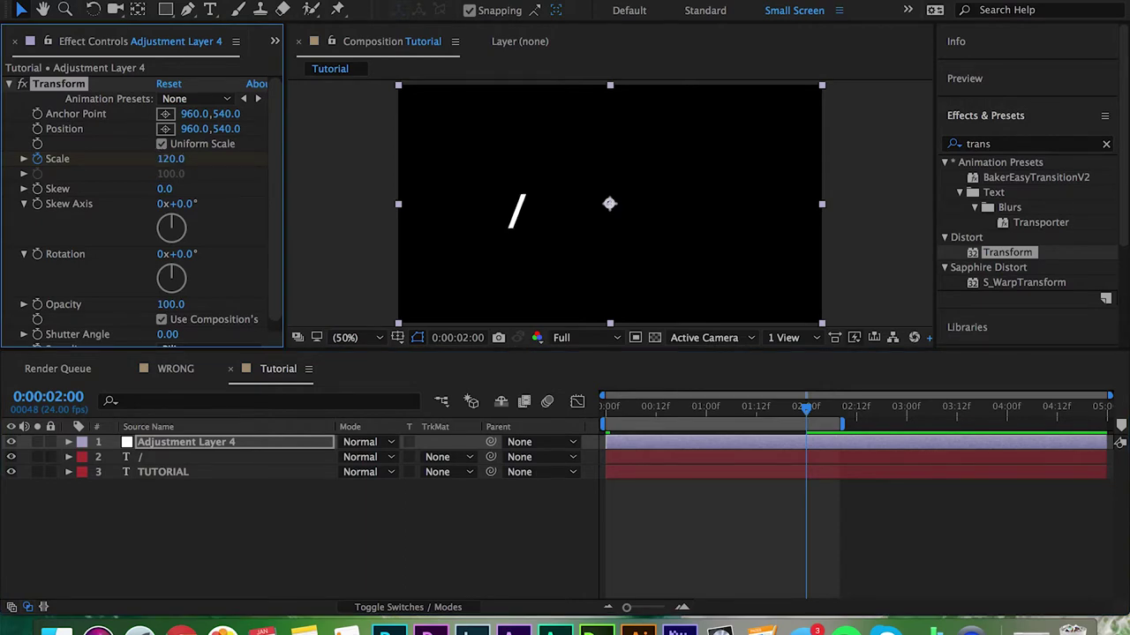
pyautogui.click(673, 512)
pyautogui.press('space')
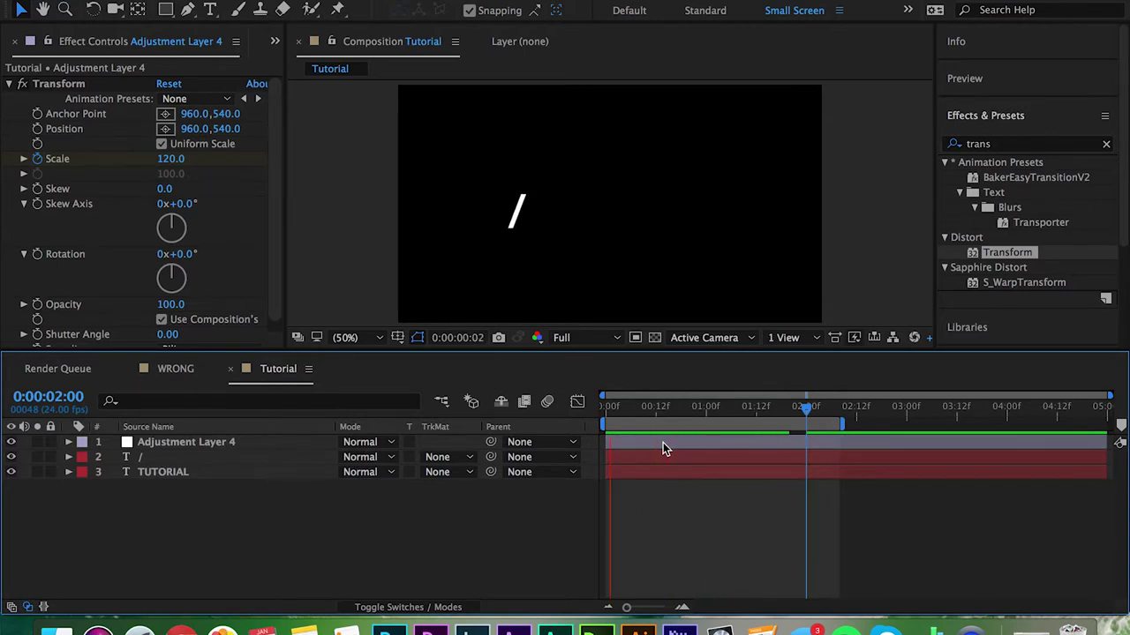
pyautogui.press('space')
# - Try a Transform Scale of 236 at 0:00:02:00 and preview the stronger zoom
pyautogui.click(248, 154)
pyautogui.moveTo(248, 153); pyautogui.dragTo(351, 153)
pyautogui.press('space')
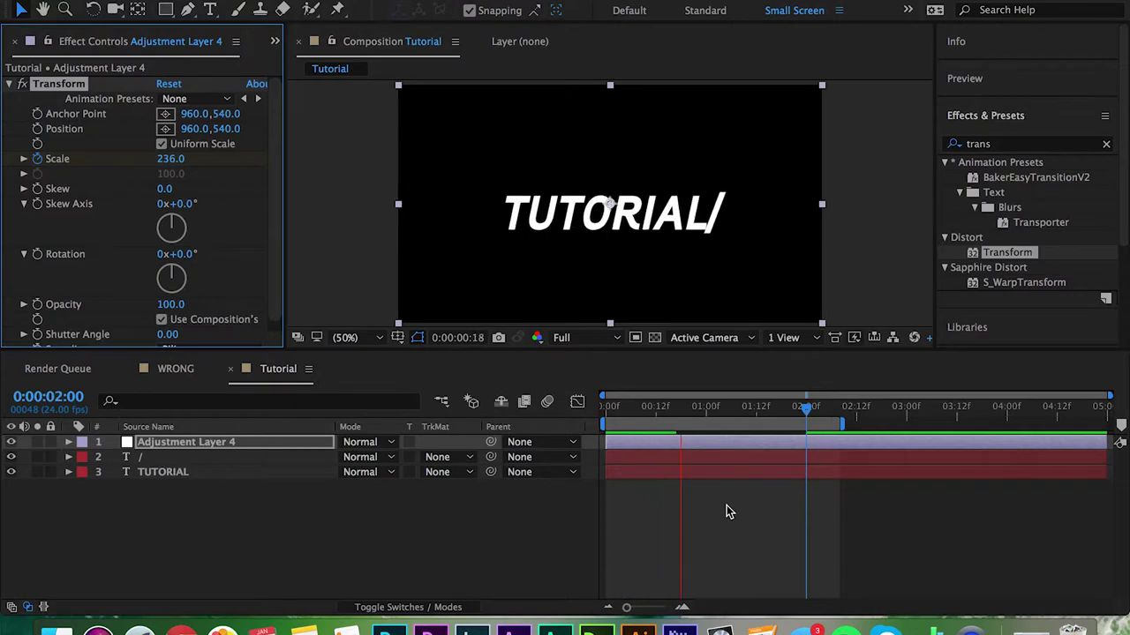
pyautogui.press('space')
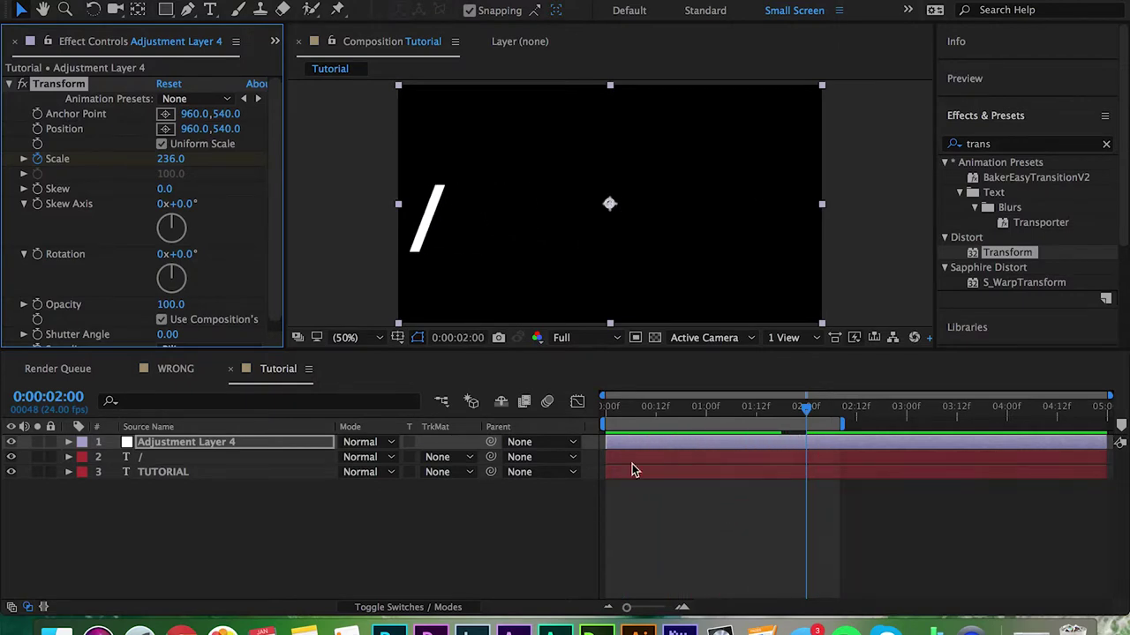
# - Set the adjustment layer's Transform Scale to 75 at 0:00:02:00 and preview the zoom-out
pyautogui.moveTo(173, 160); pyautogui.dragTo(168, 160)
pyautogui.click(172, 163)
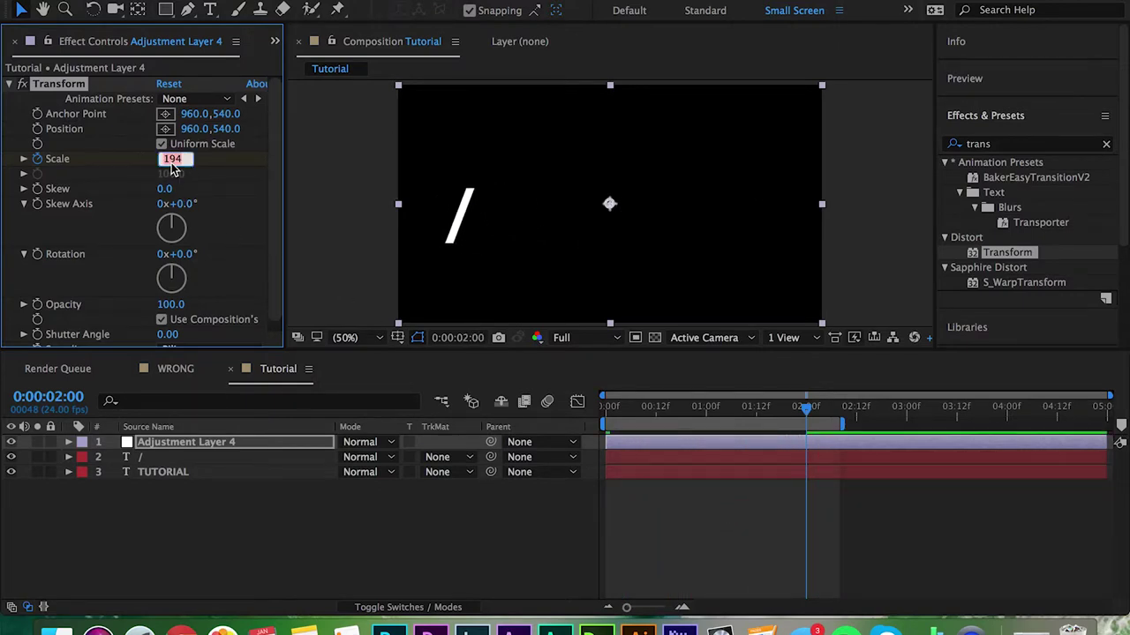
pyautogui.write('75')
pyautogui.press('Return')
pyautogui.press('space')
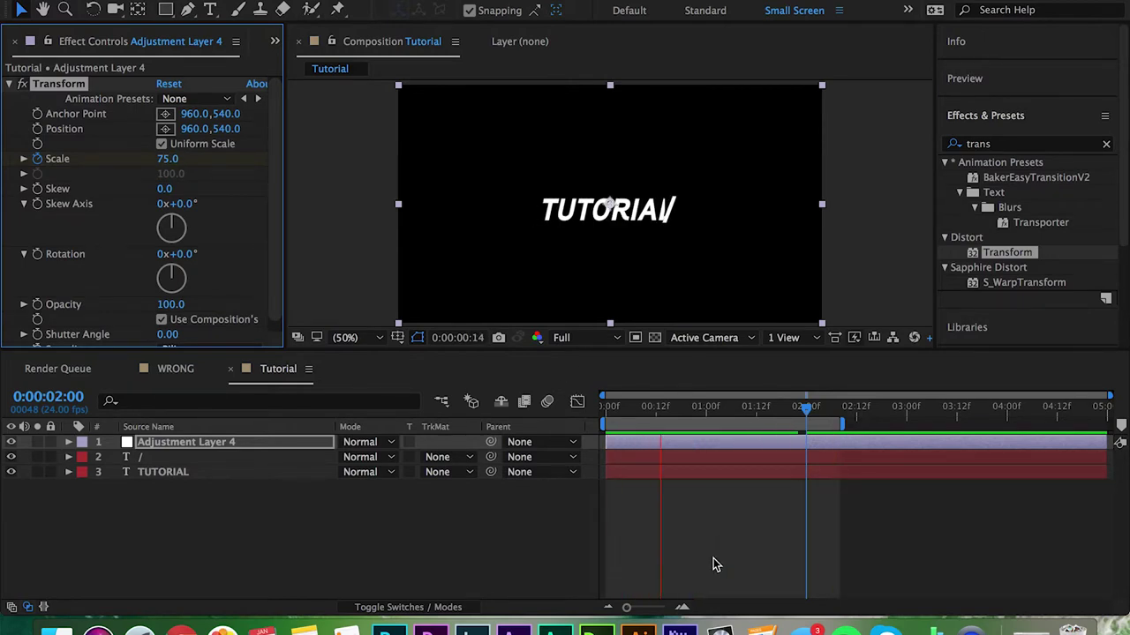
pyautogui.press('space')
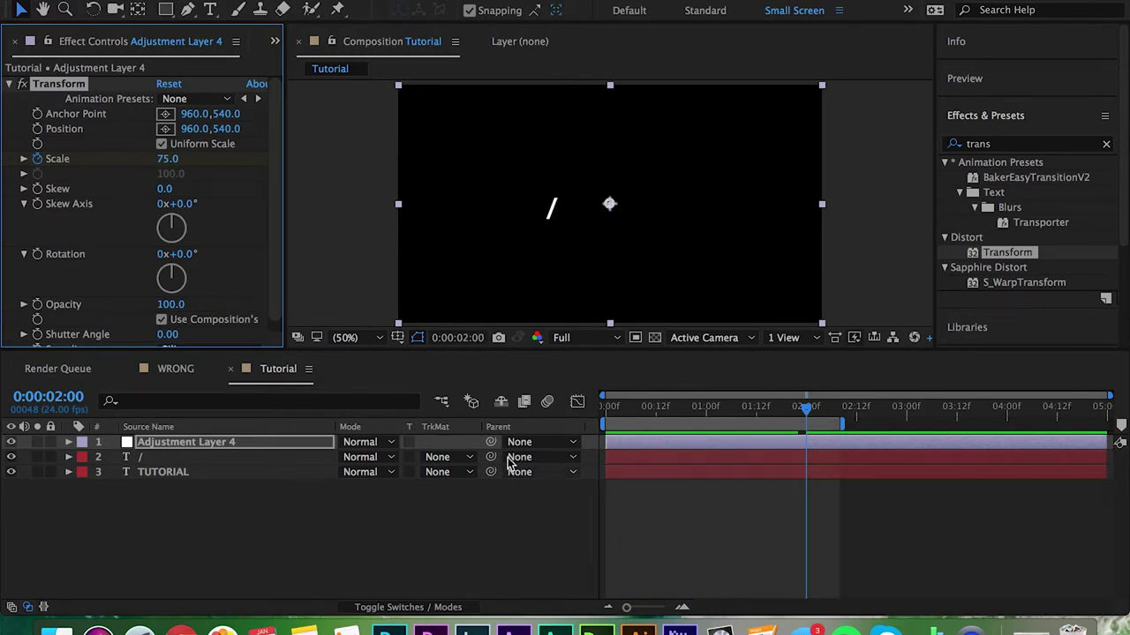
# - Go to 0:00:00:19 and apply the Fill effect to the slash layer
pyautogui.click(146, 460)
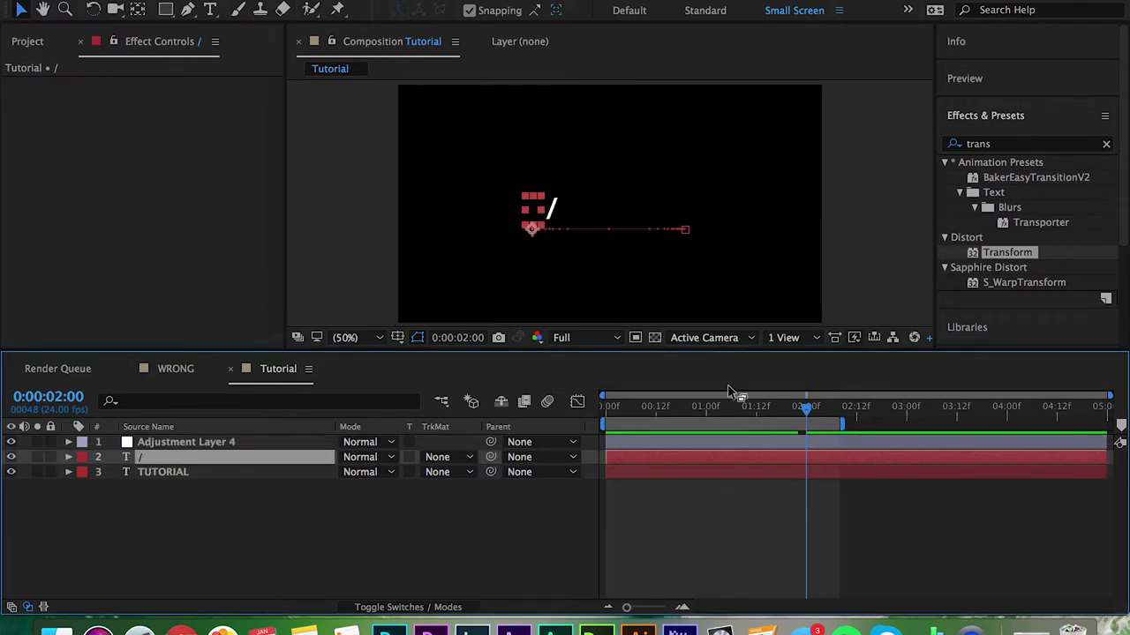
pyautogui.moveTo(717, 410); pyautogui.dragTo(686, 409)
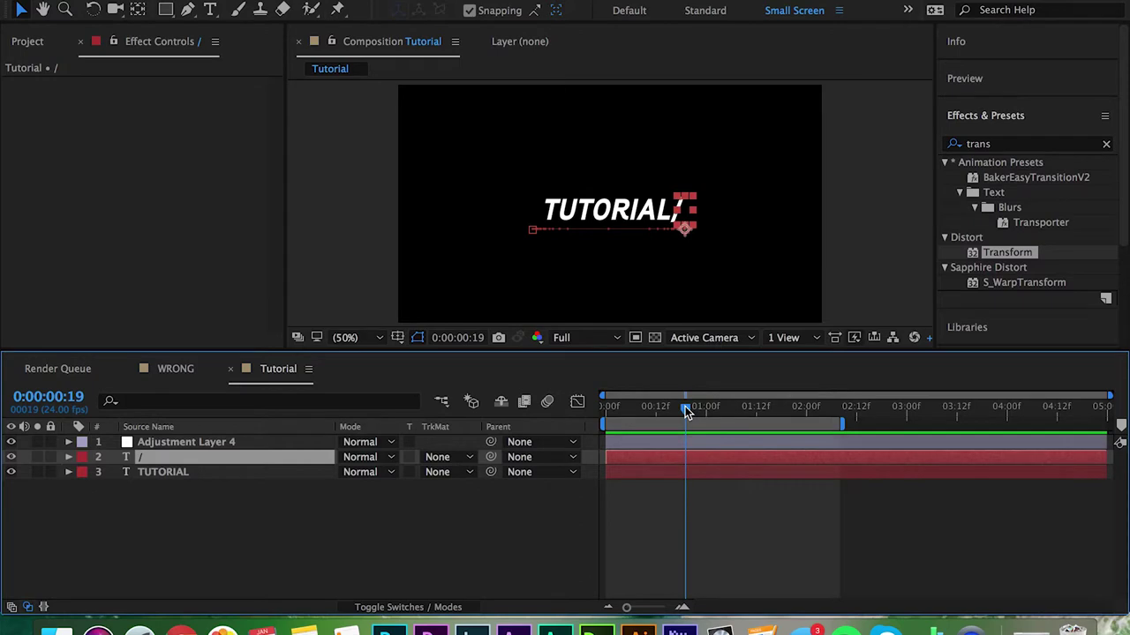
pyautogui.click(1001, 144)
pyautogui.write('fil')
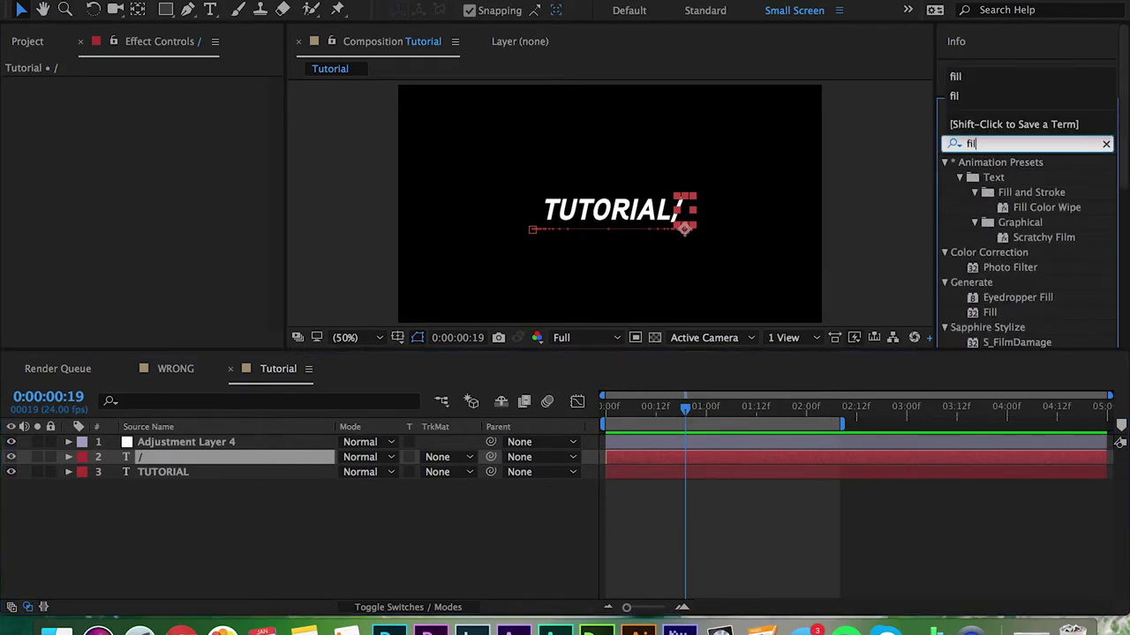
pyautogui.doubleClick(990, 313)
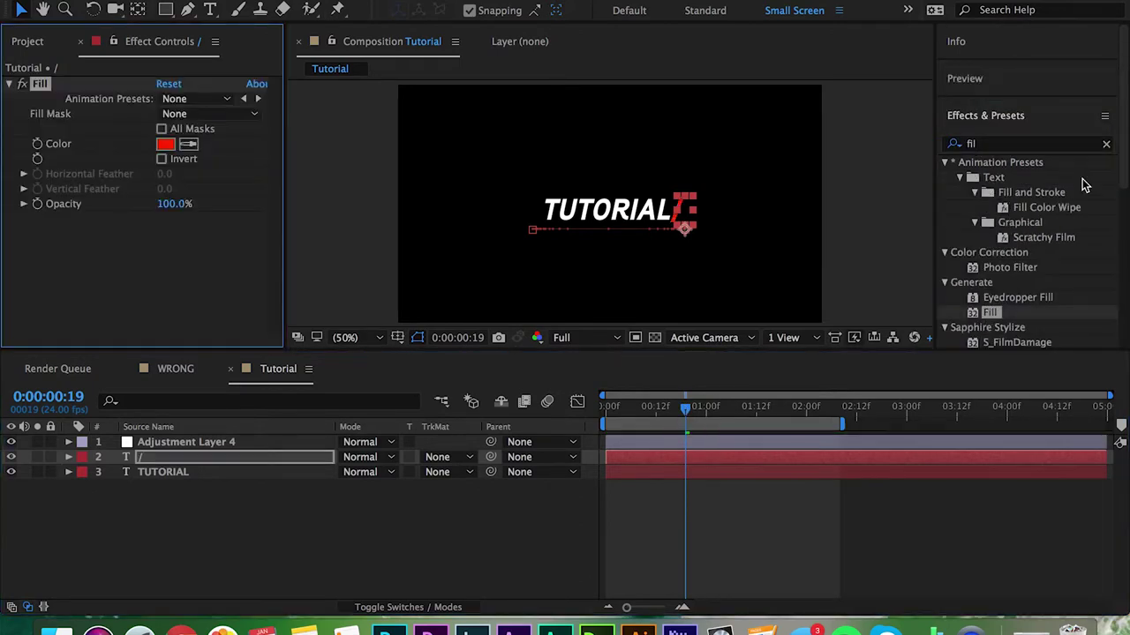
# - Find the Hue/Saturation effect and apply it to the slash layer
pyautogui.click(1007, 144)
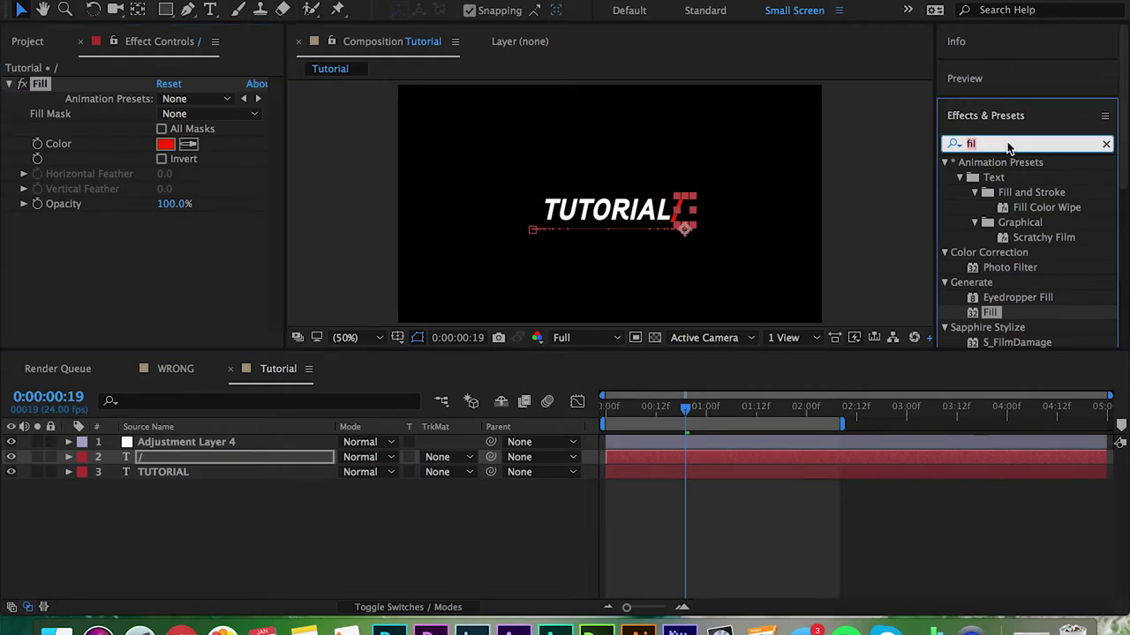
pyautogui.write('hue')
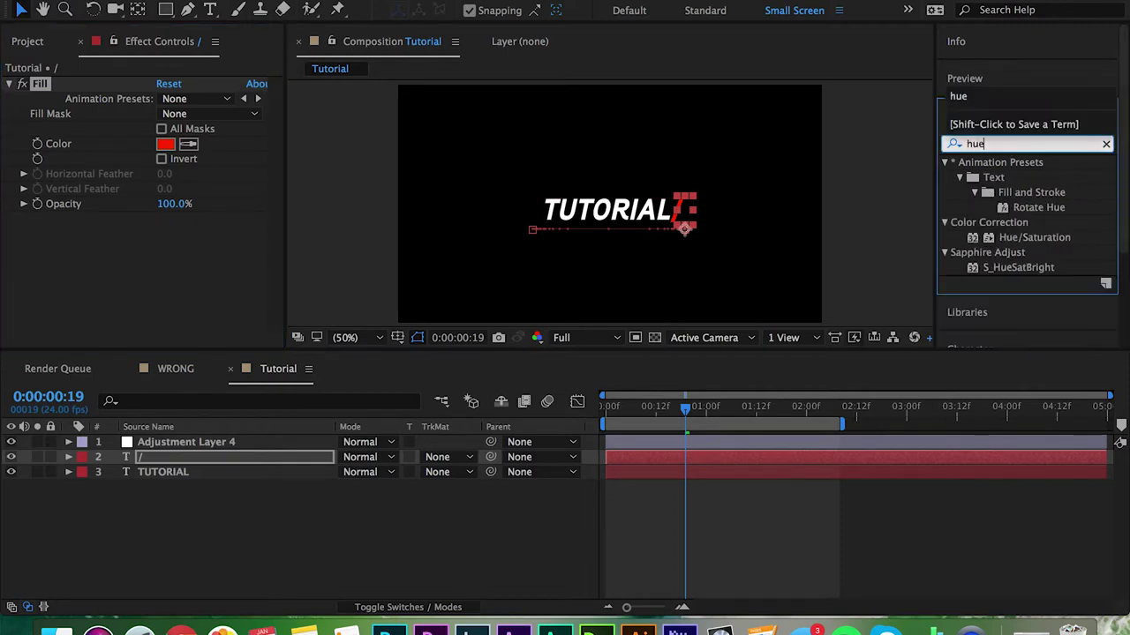
pyautogui.doubleClick(1033, 238)
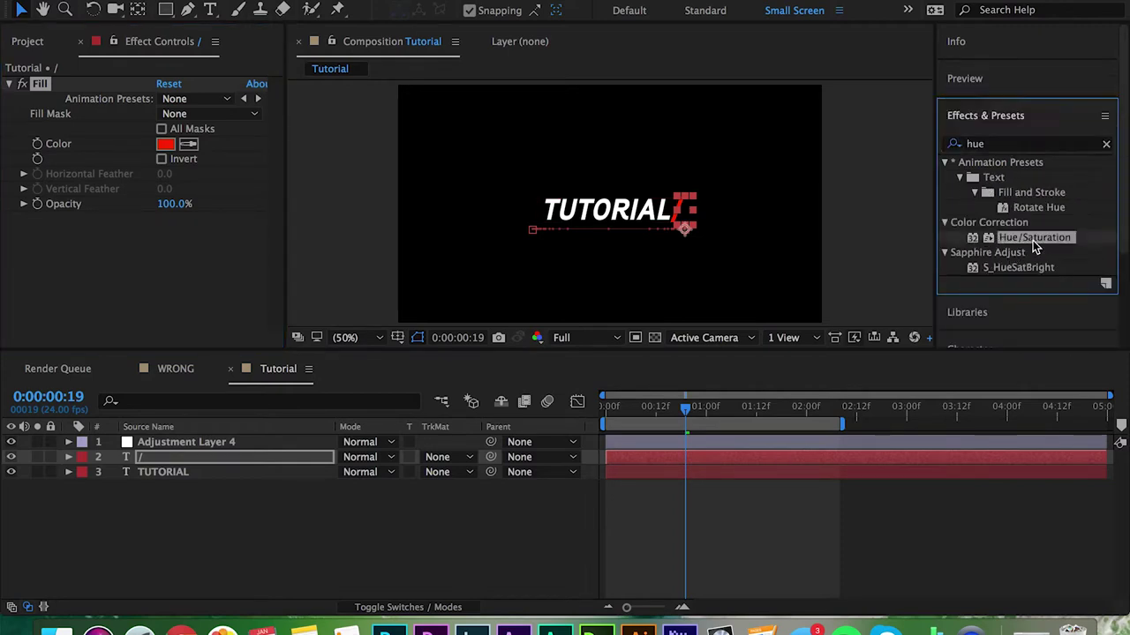
# - Reveal the slash layer's Position keyframes in the timeline and return to 0:00:00:00
pyautogui.click(260, 473)
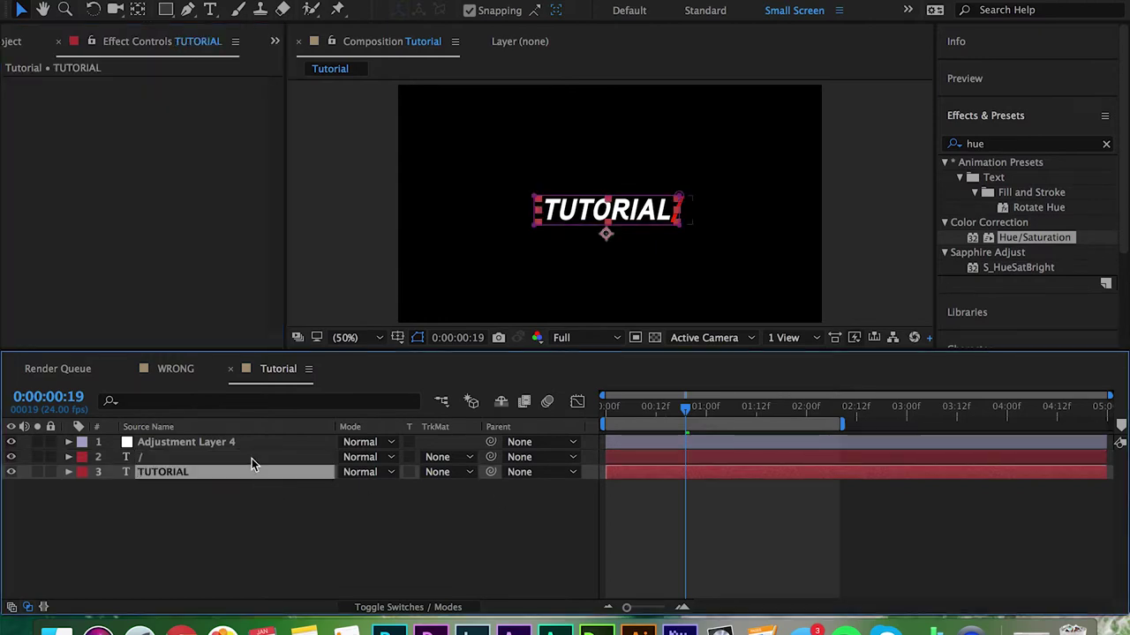
pyautogui.click(251, 459)
pyautogui.press('e')
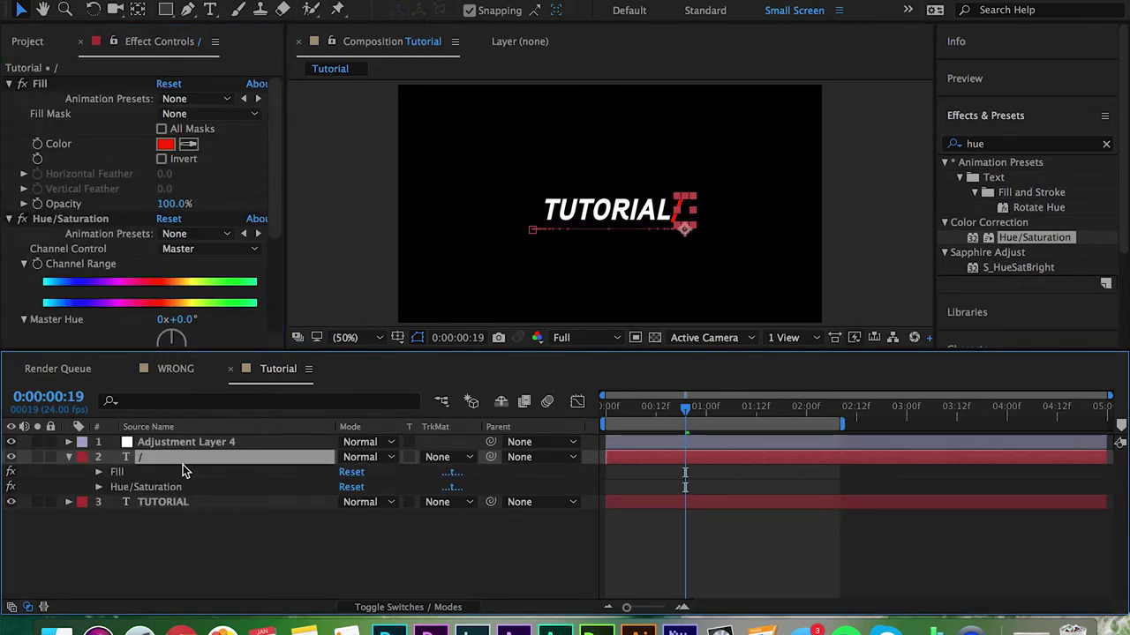
pyautogui.press('p')
pyautogui.press('Home')
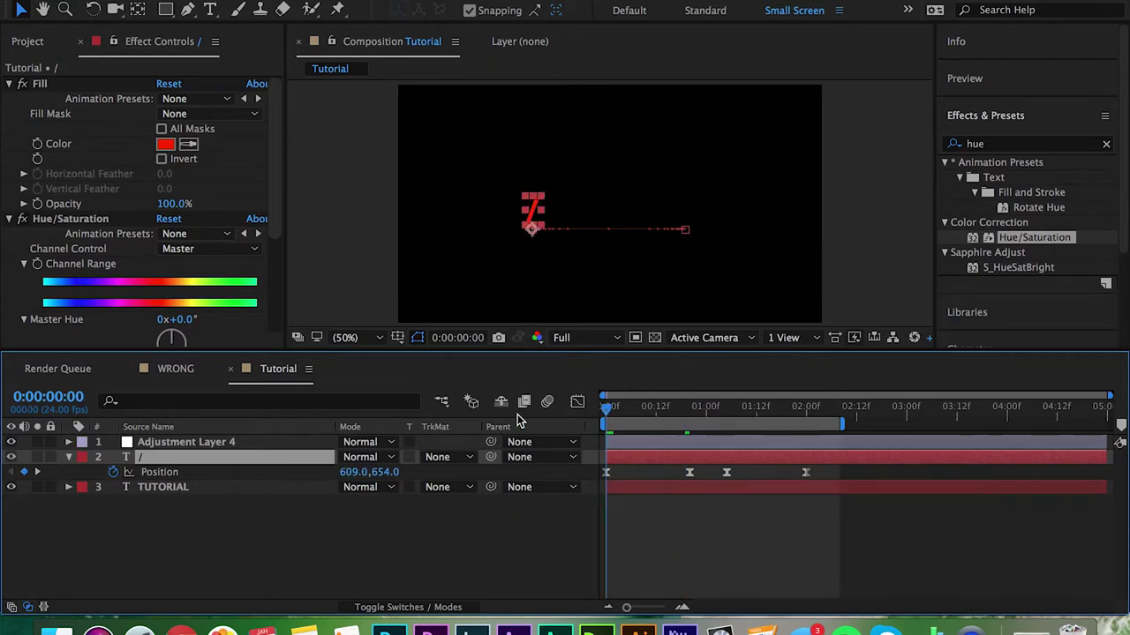
# - Turn on Colorize in the slash's Hue/Saturation effect and start keyframing Colorize Hue at 0:00:00:00
pyautogui.click(9, 83)
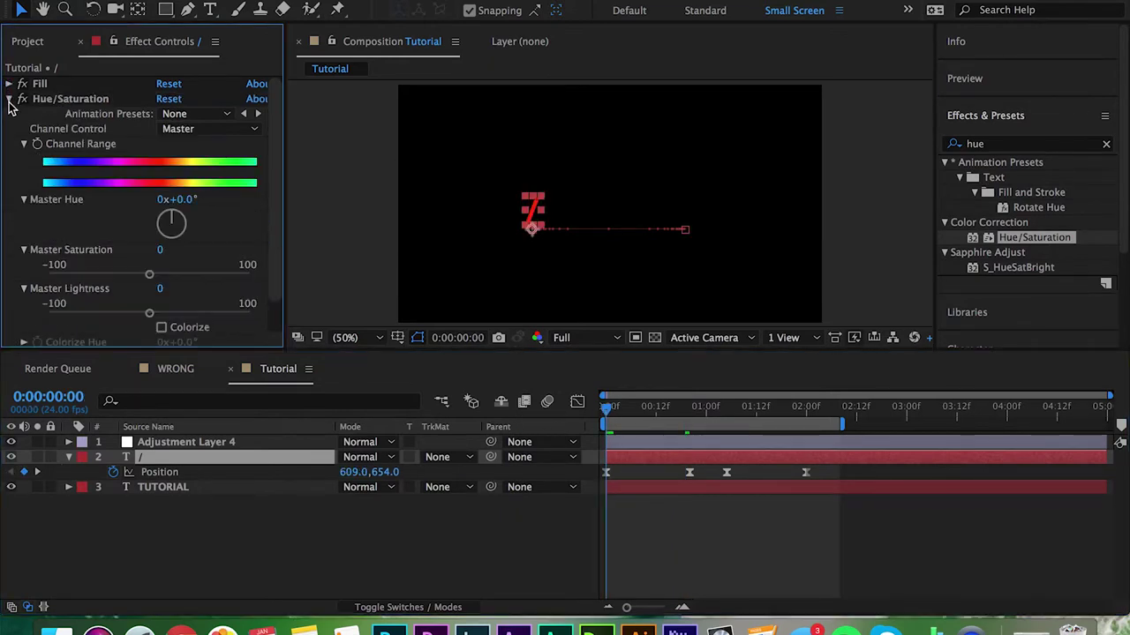
pyautogui.click(24, 199)
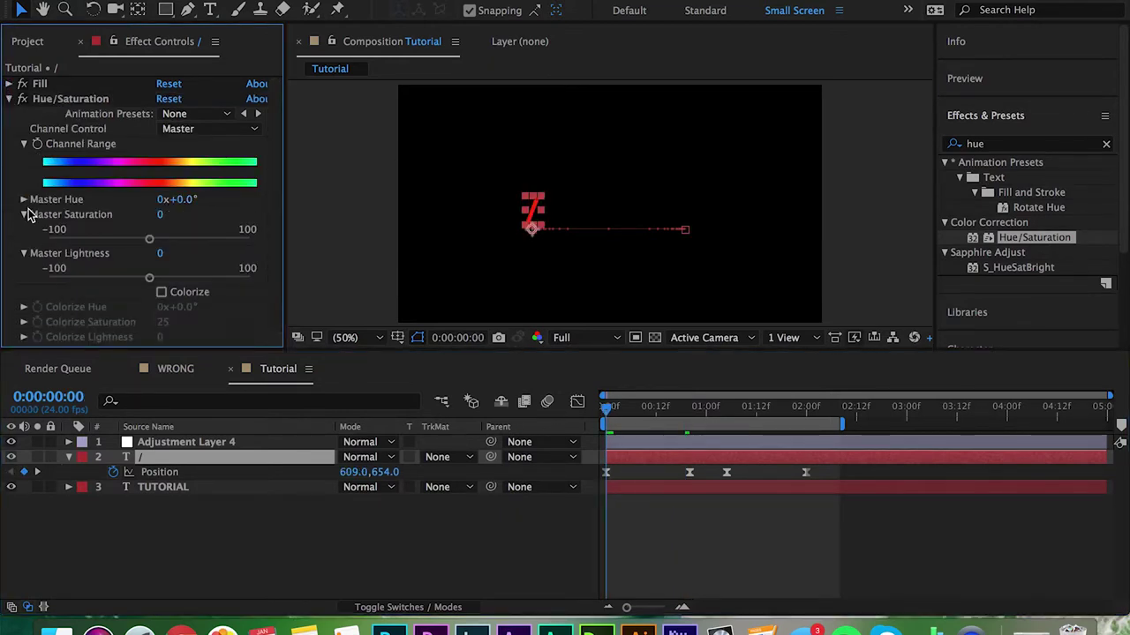
pyautogui.click(24, 214)
pyautogui.click(24, 230)
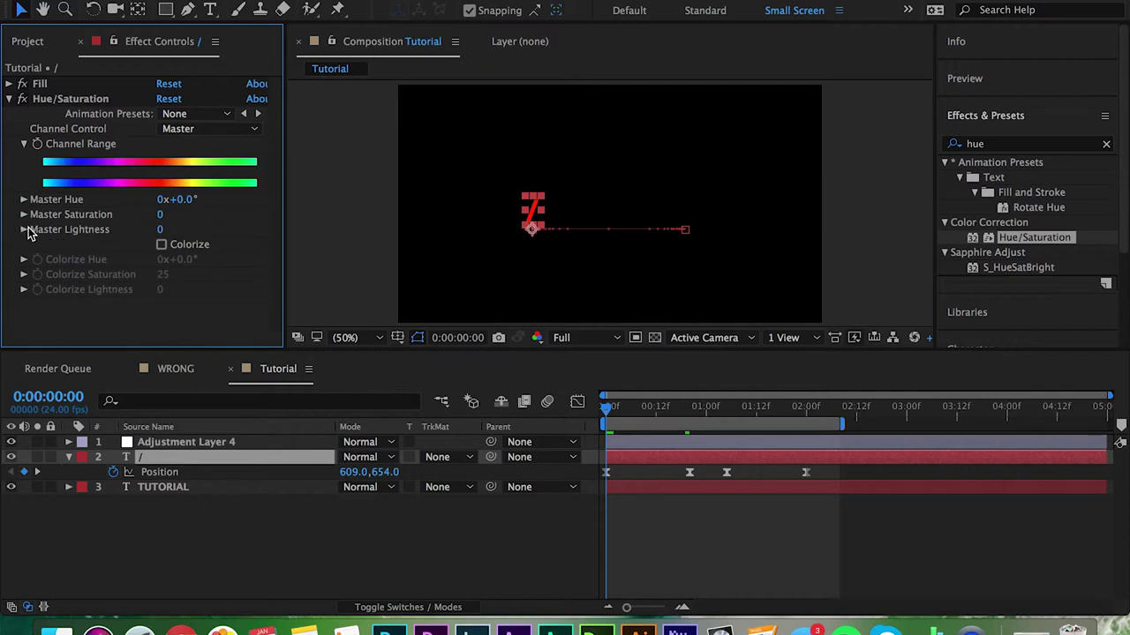
pyautogui.click(161, 244)
pyautogui.click(534, 523)
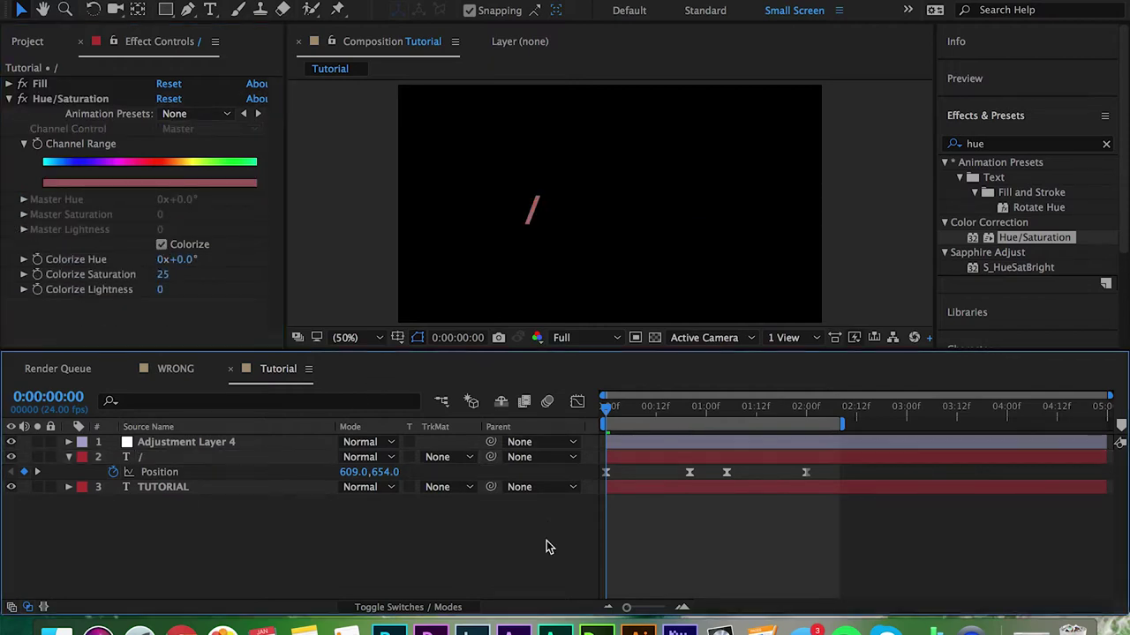
pyautogui.click(161, 244)
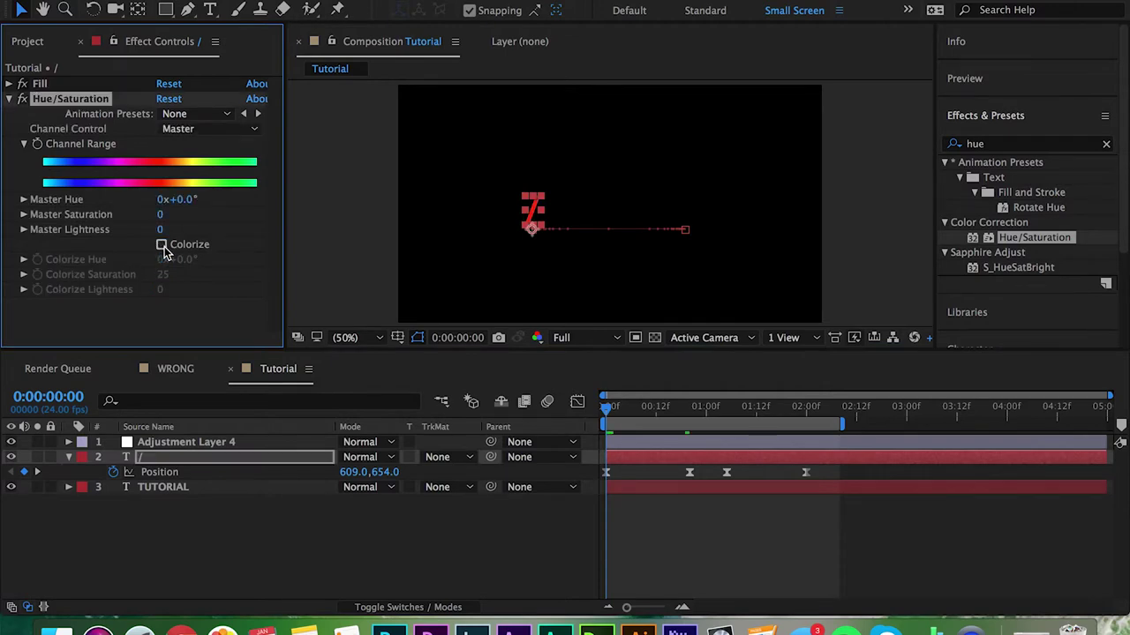
pyautogui.click(161, 246)
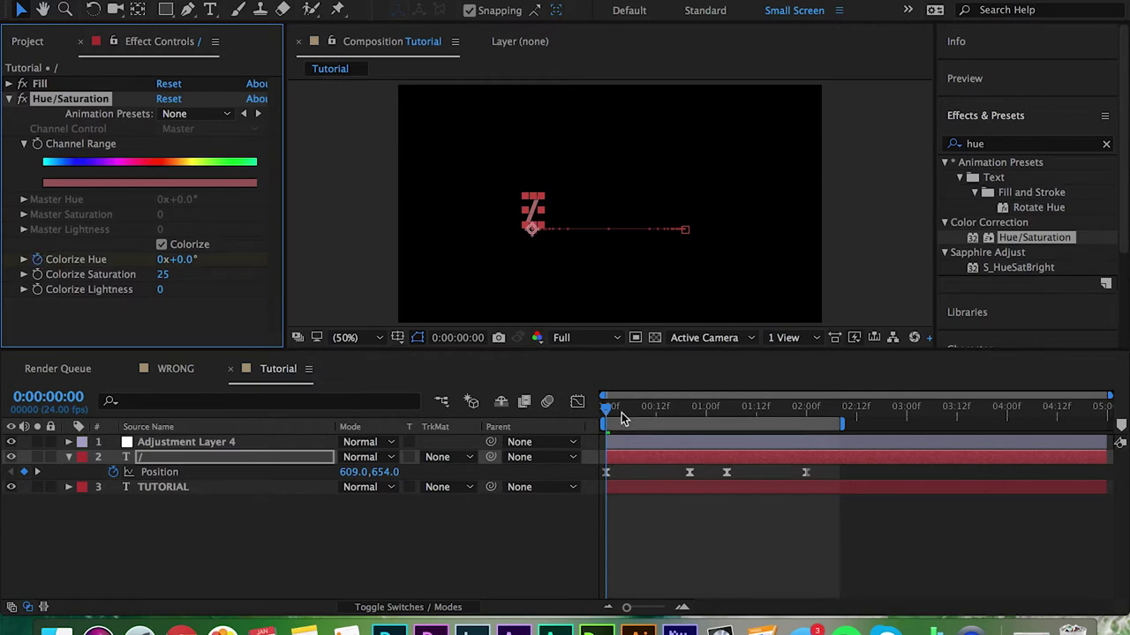
# - Set the slash's Colorize Hue to 1x+0.0° at the second Position keyframe, 0:00:00:20
pyautogui.moveTo(688, 413); pyautogui.dragTo(691, 413)
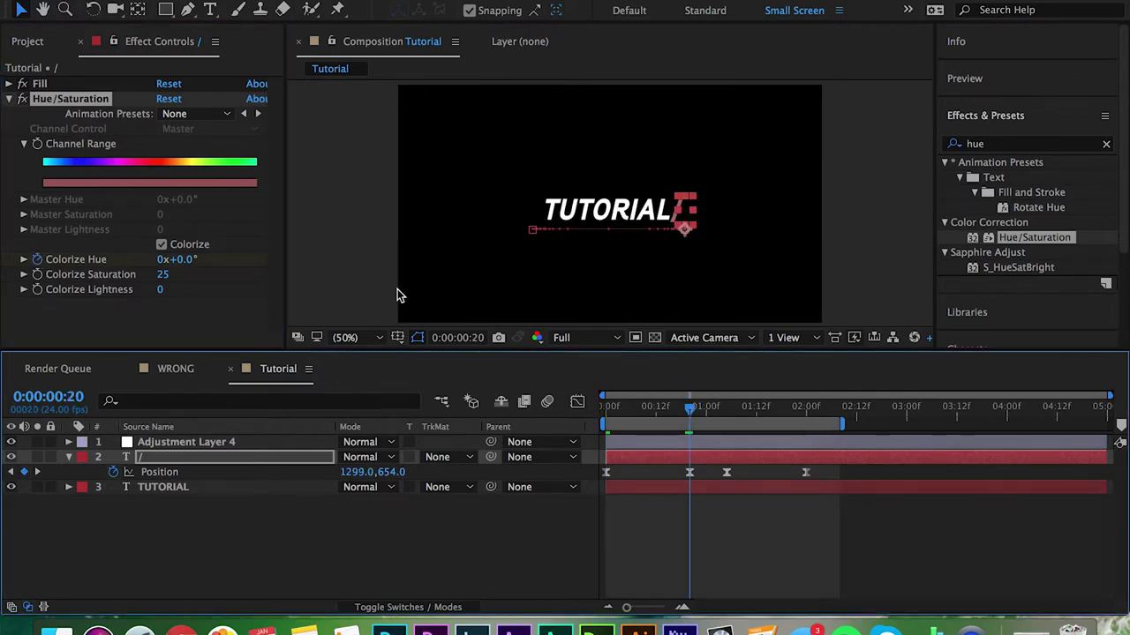
pyautogui.click(161, 259)
pyautogui.write('1')
pyautogui.press('Return')
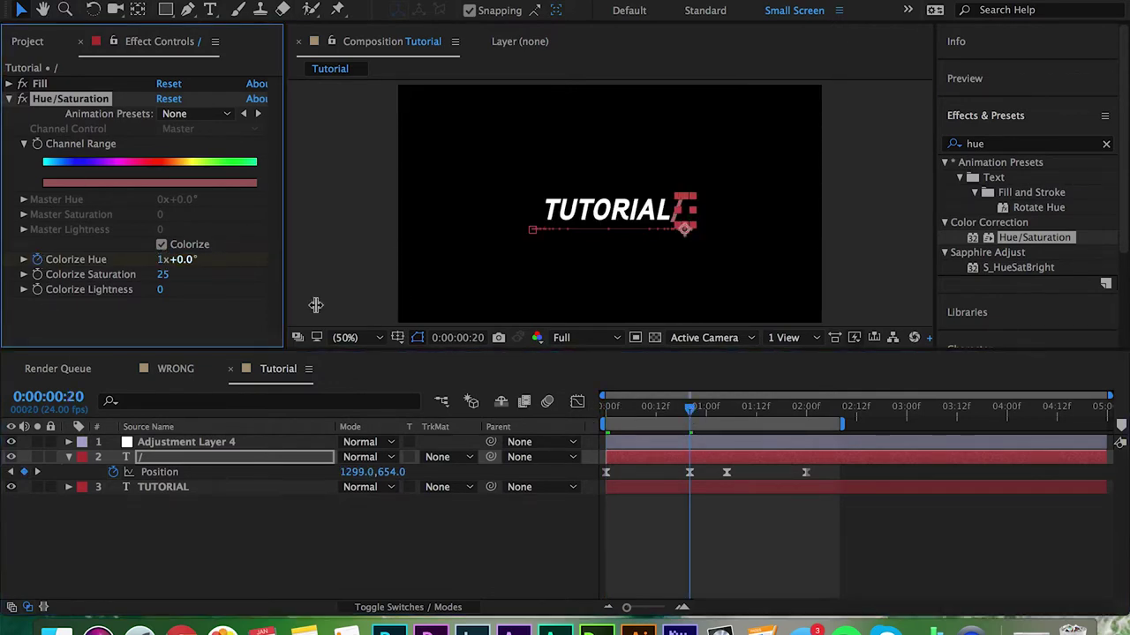
# - Set the slash's Colorize Hue back to 0x+0.0° at the third Position keyframe, 0:00:01:05
pyautogui.click(731, 412)
pyautogui.moveTo(731, 413); pyautogui.dragTo(727, 414)
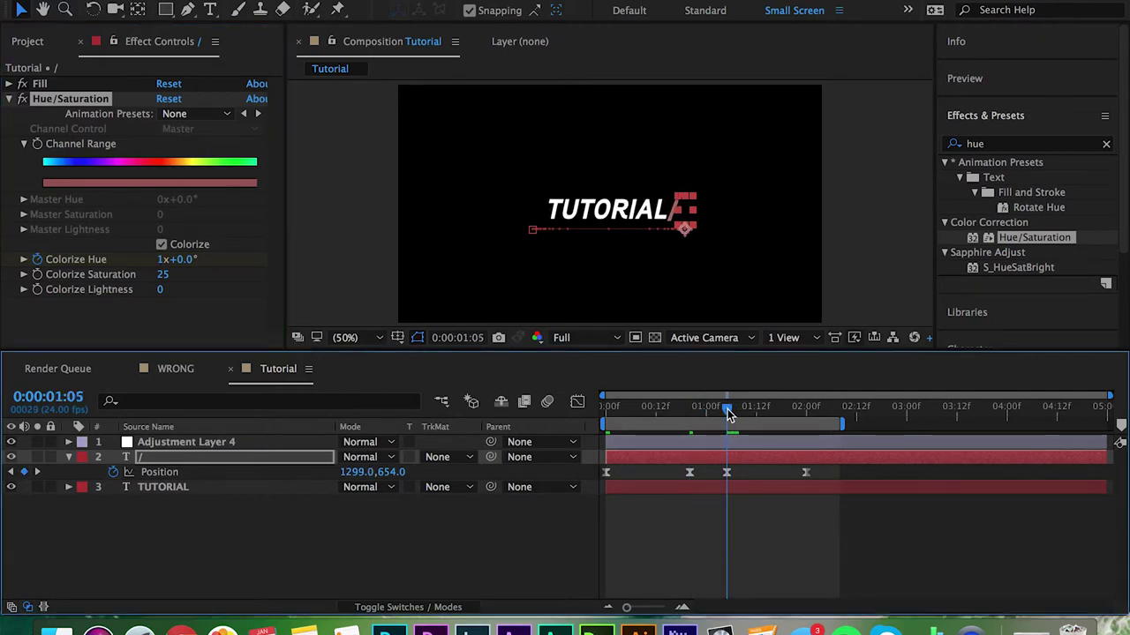
pyautogui.click(163, 264)
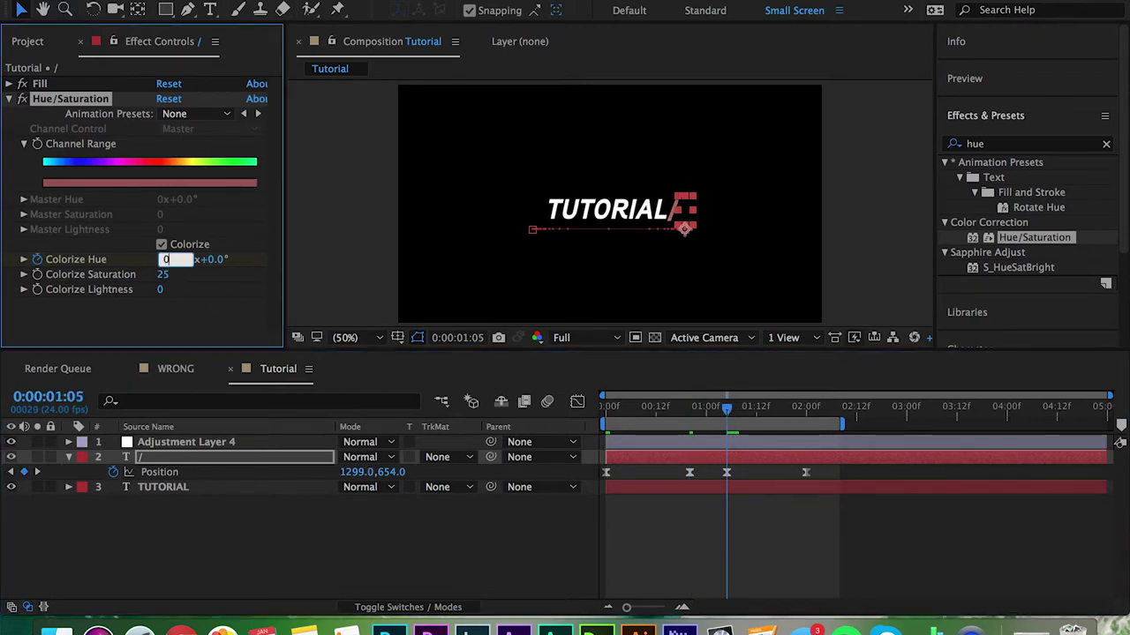
pyautogui.press('Return')
# - Set the slash's Colorize Hue to 1x+0.0° at the last Position keyframe, 0:00:02:00
pyautogui.click(409, 362)
pyautogui.press('k')
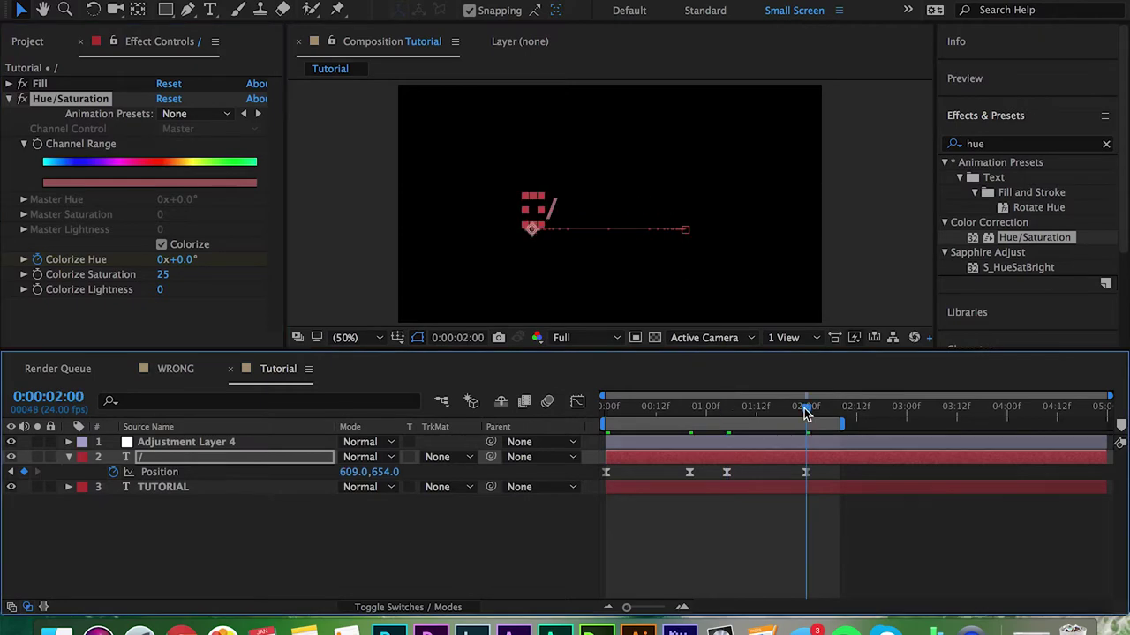
pyautogui.click(160, 259)
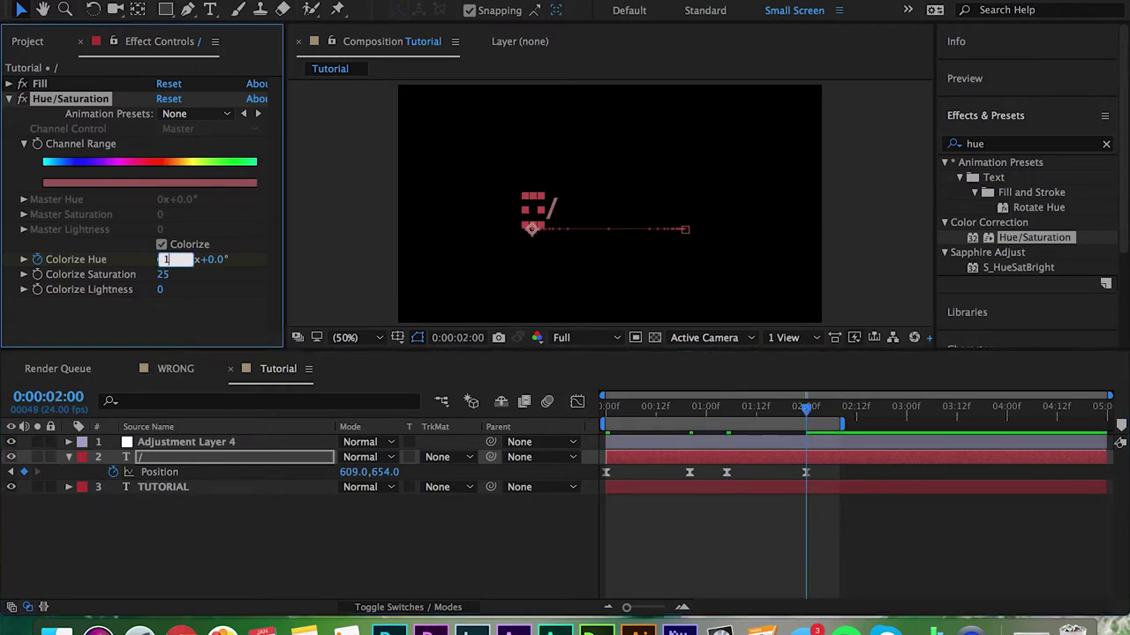
pyautogui.write('1')
pyautogui.press('Return')
# - Check the slash's hue at the keyframe times and preview its colour animation
pyautogui.click(607, 420)
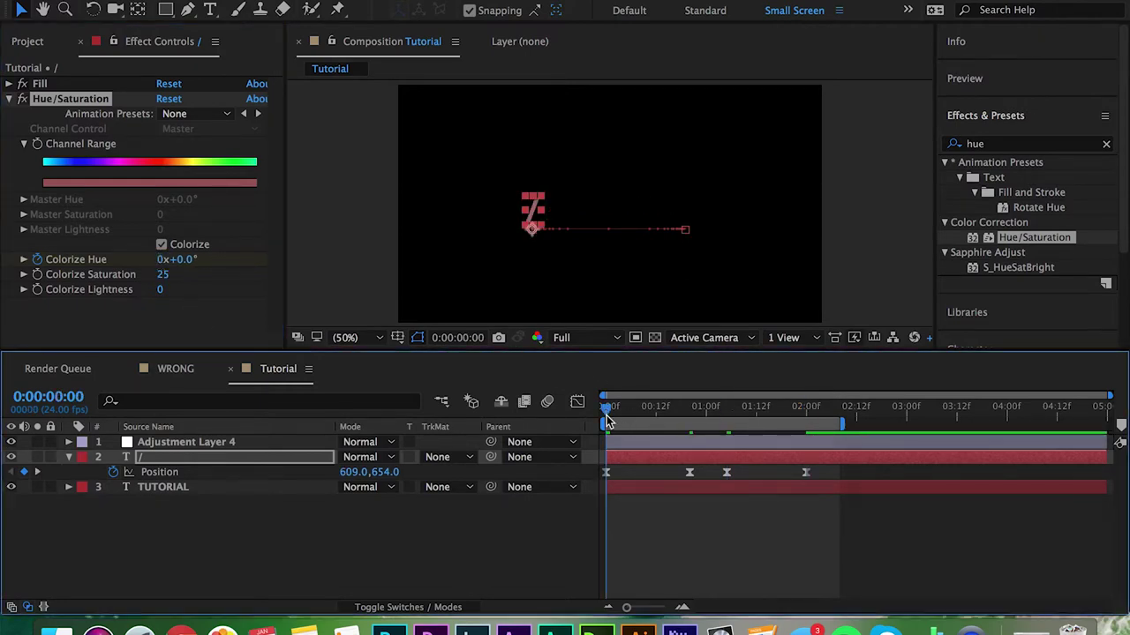
pyautogui.click(689, 412)
pyautogui.click(727, 415)
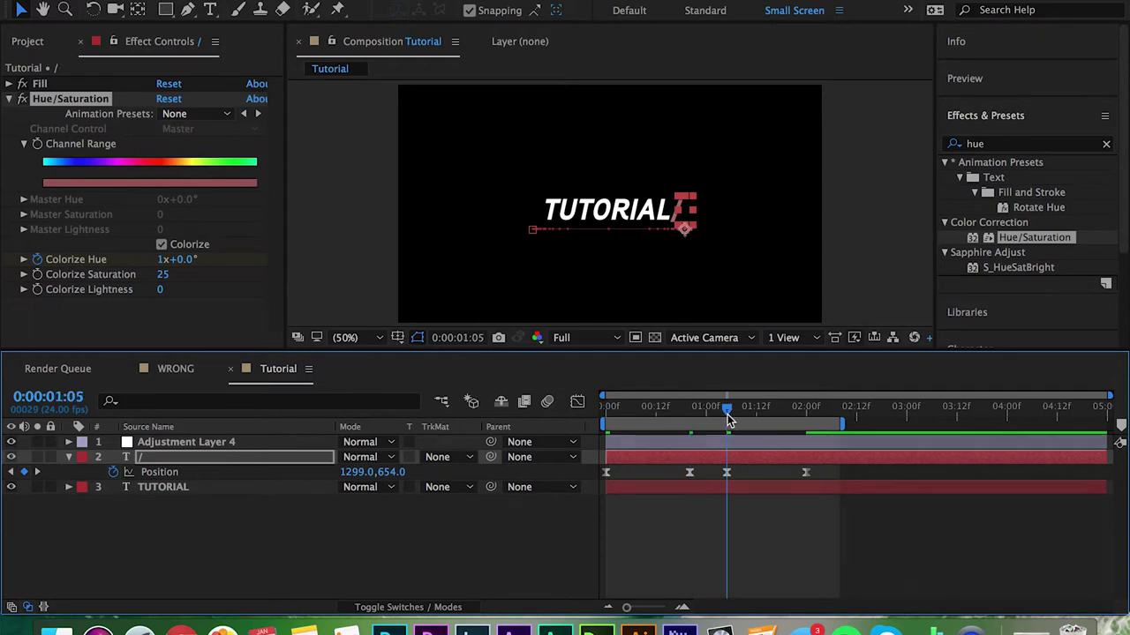
pyautogui.press('space')
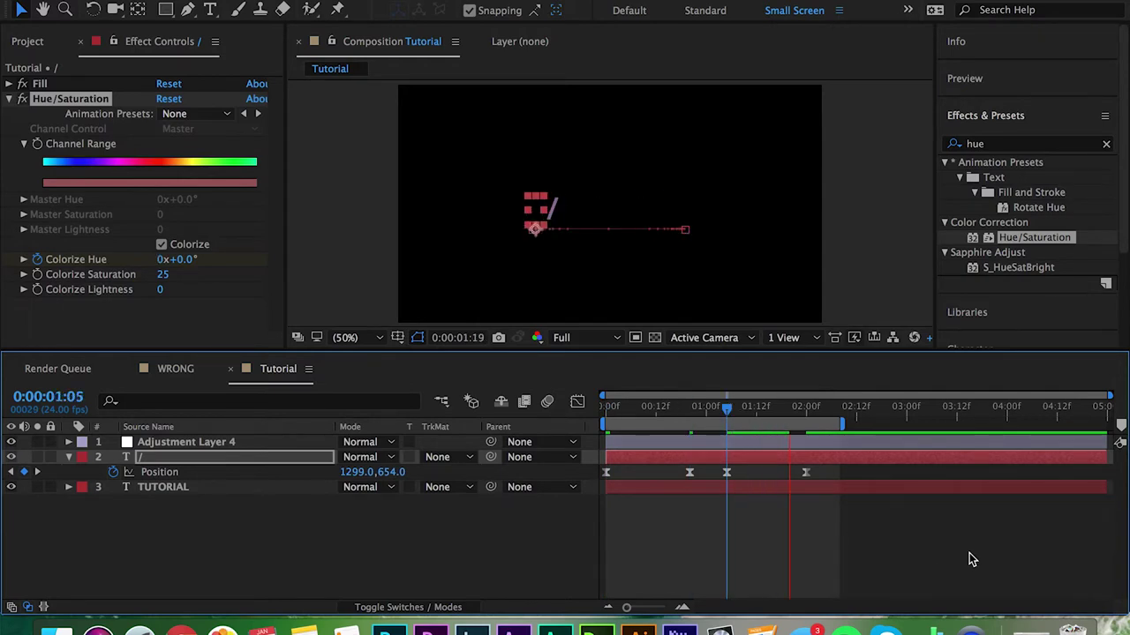
pyautogui.press('space')
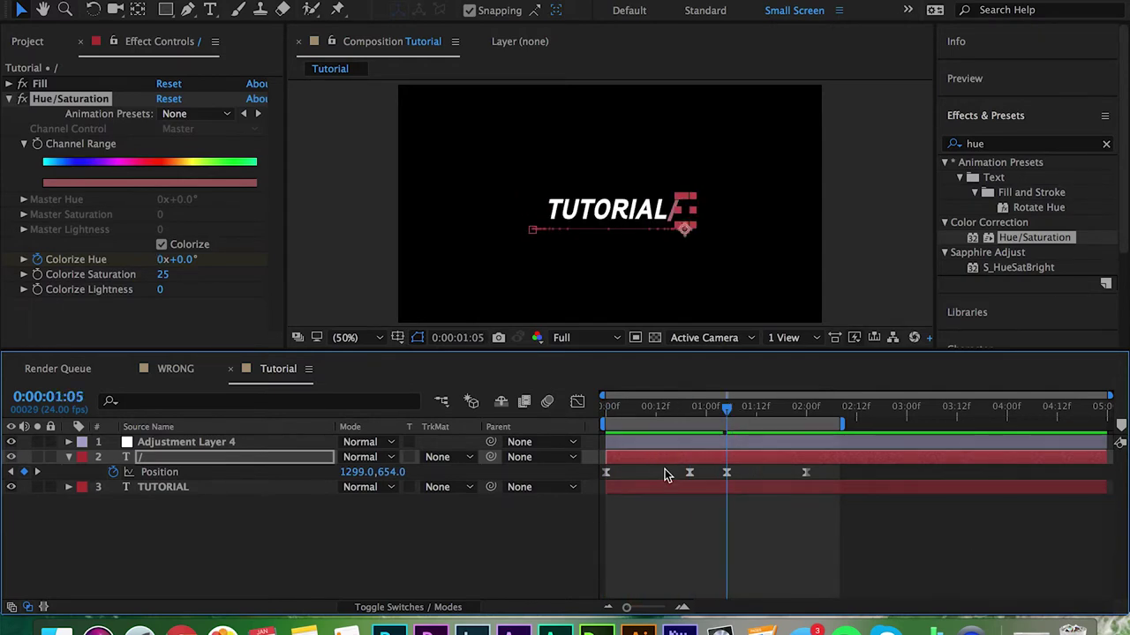
# - Copy the slash's Fill and Hue/Saturation effects to the TUTORIAL layer at 0:00:00:00 and preview the animation
pyautogui.press('Home')
pyautogui.click(9, 99)
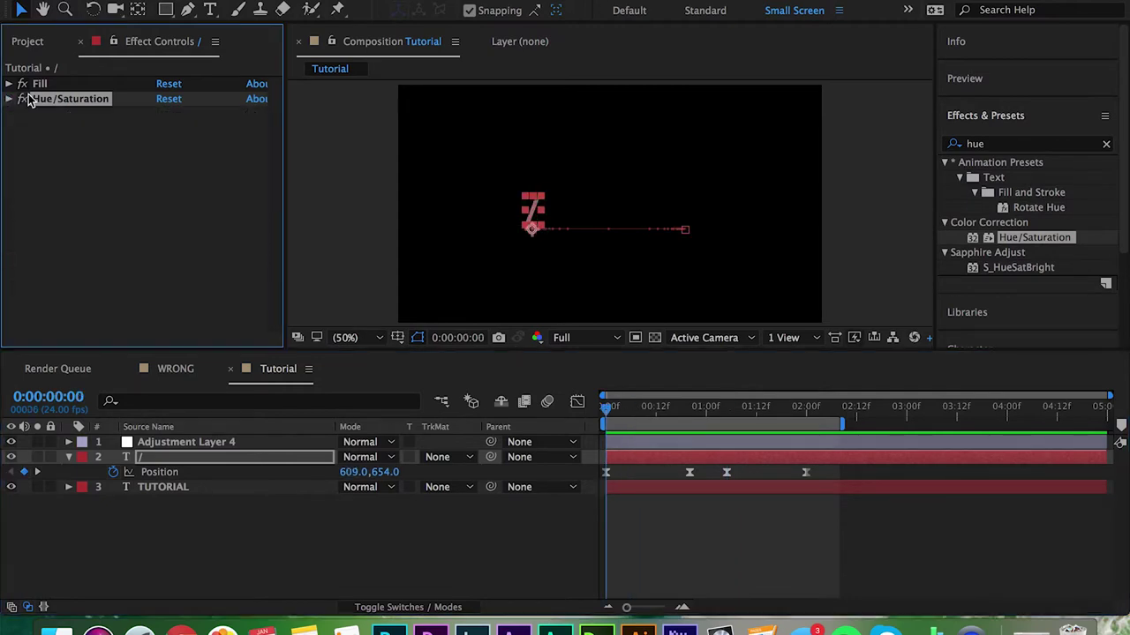
pyautogui.click(53, 102)
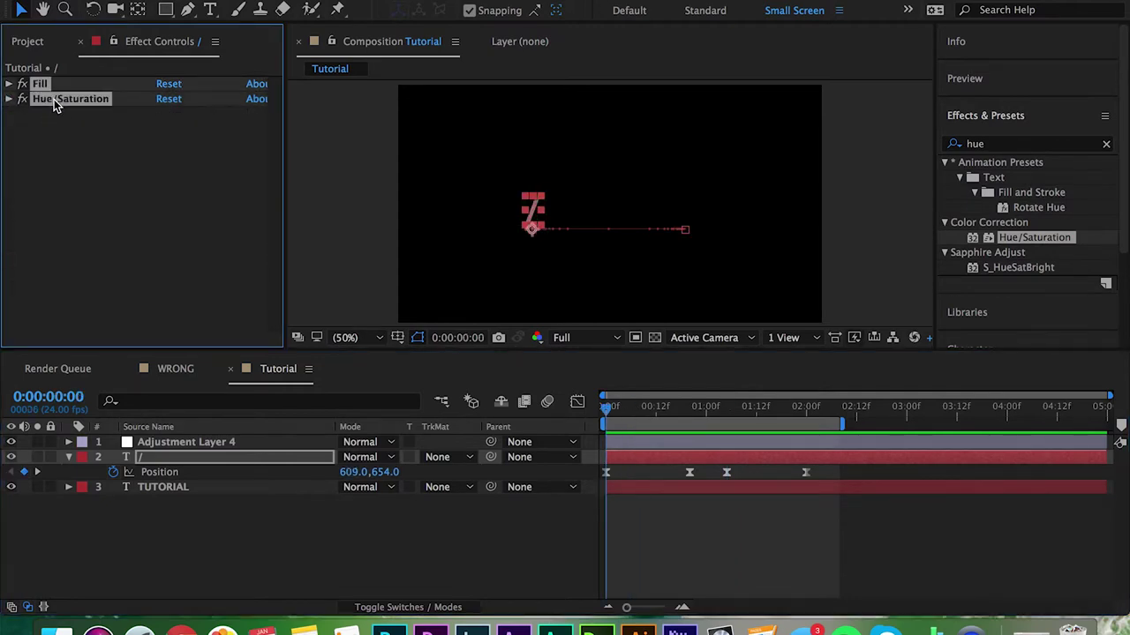
pyautogui.click(164, 488)
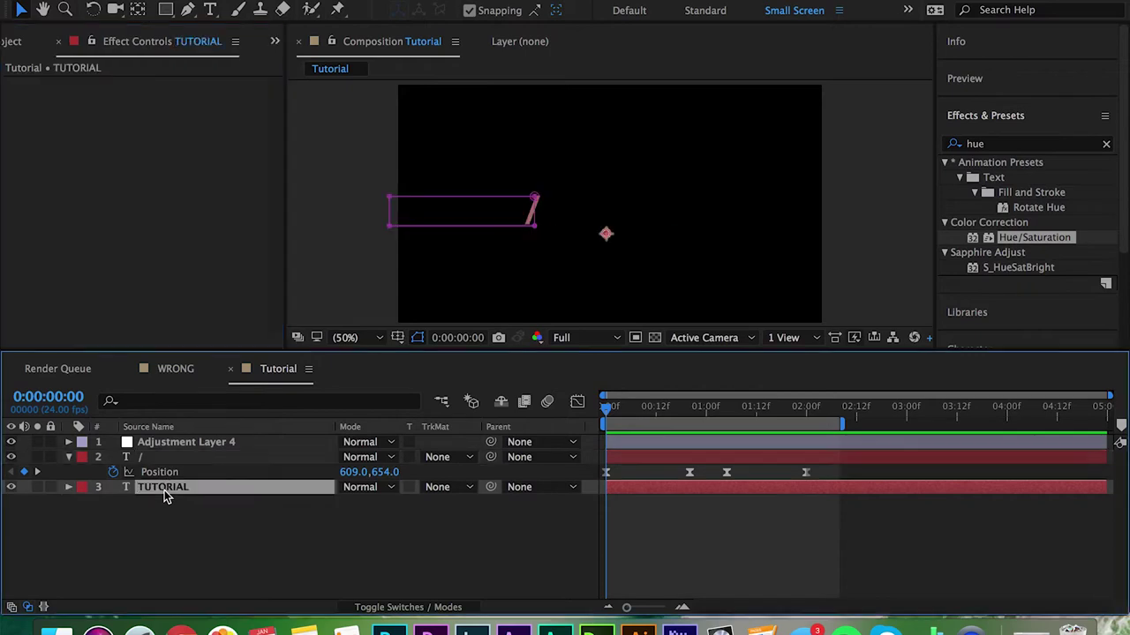
pyautogui.click(664, 565)
pyautogui.press('space')
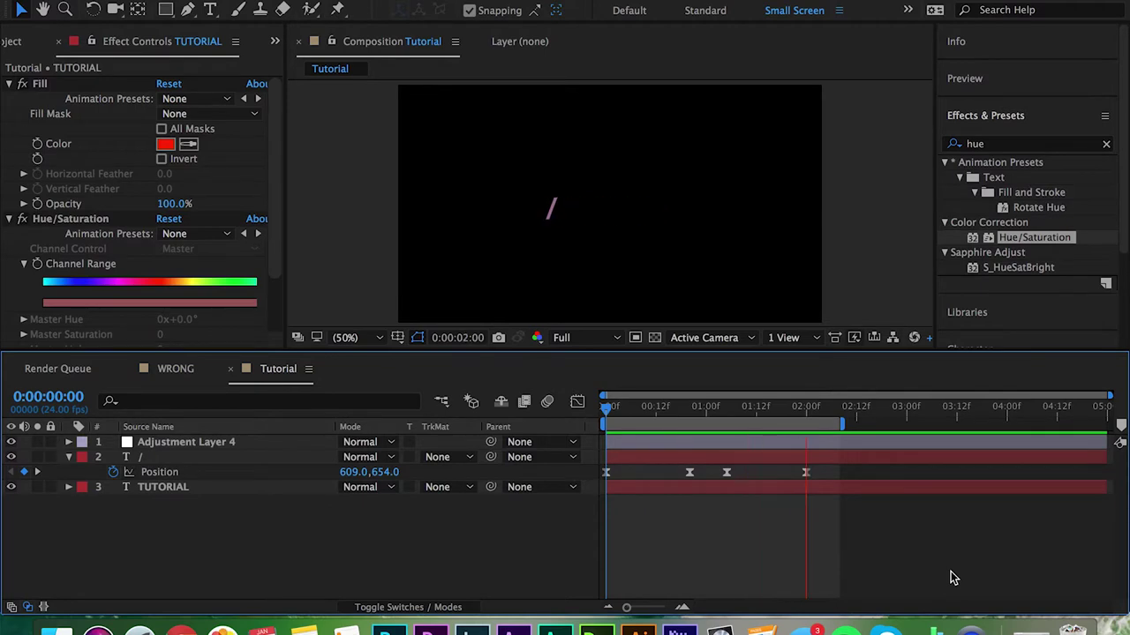
pyautogui.press('space')
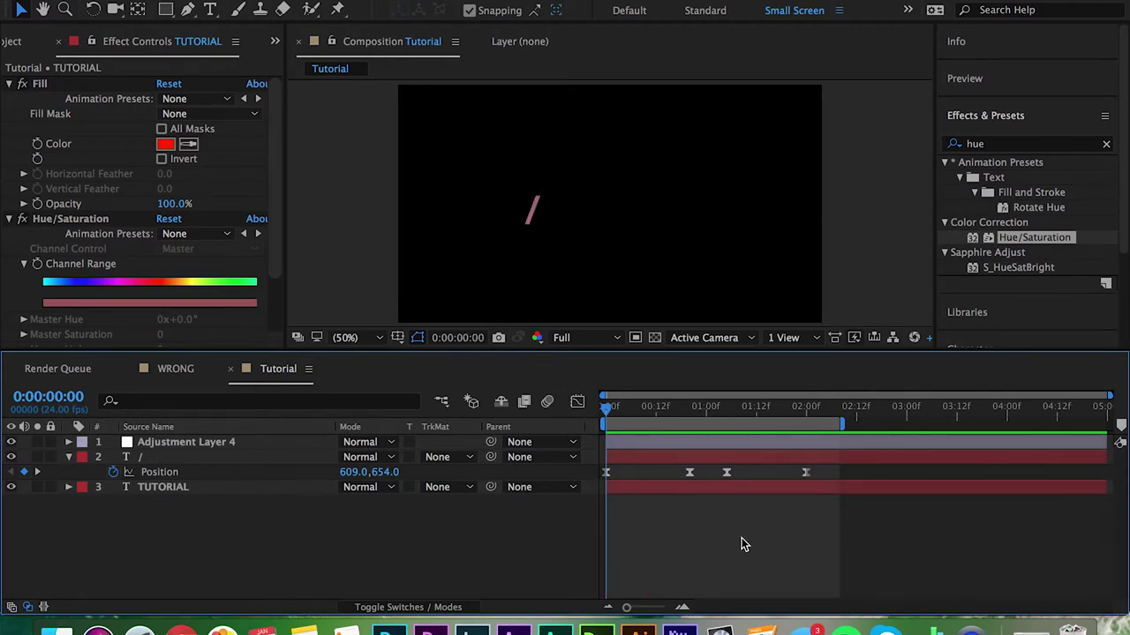
# - Collapse the effect settings and slash layer properties, and briefly check the composition against the transparency grid
pyautogui.click(9, 83)
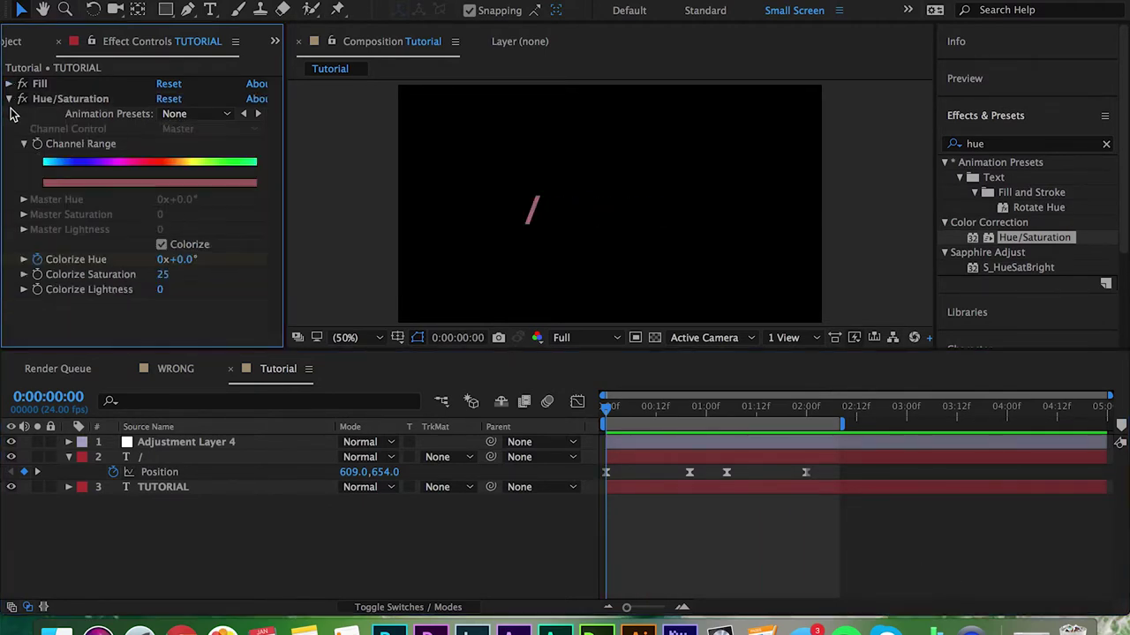
pyautogui.click(9, 99)
pyautogui.click(300, 537)
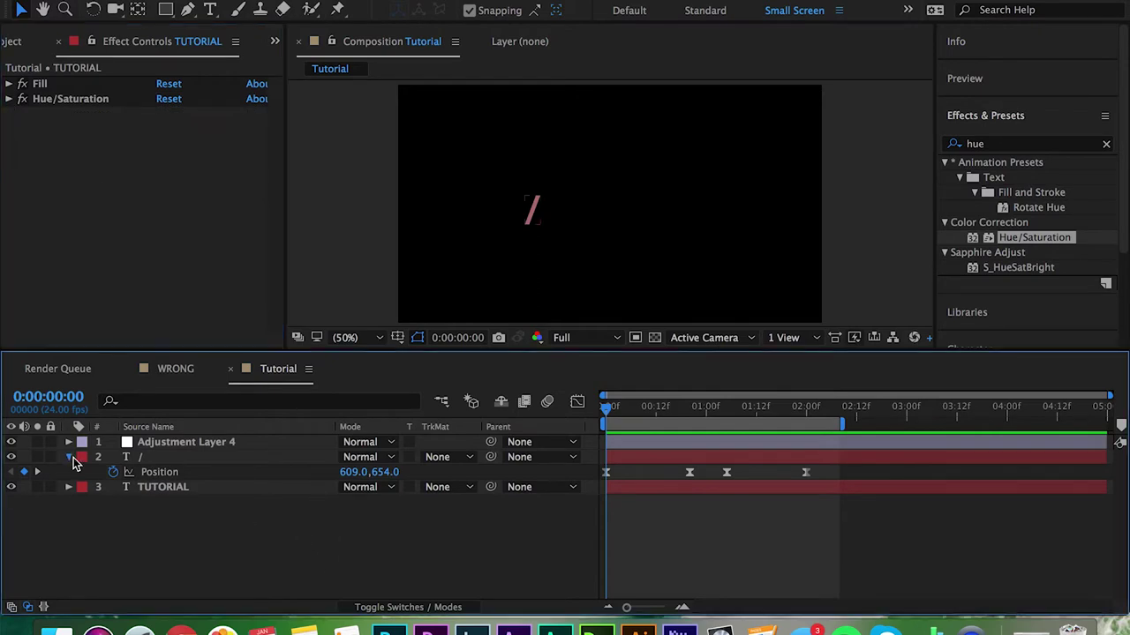
pyautogui.click(70, 458)
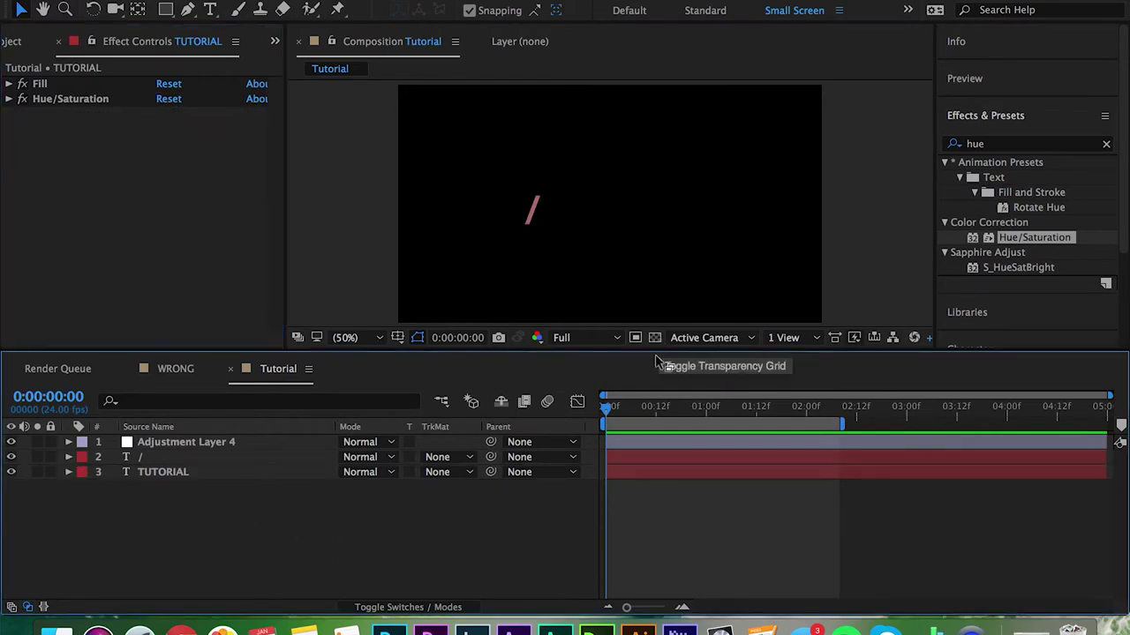
pyautogui.click(655, 339)
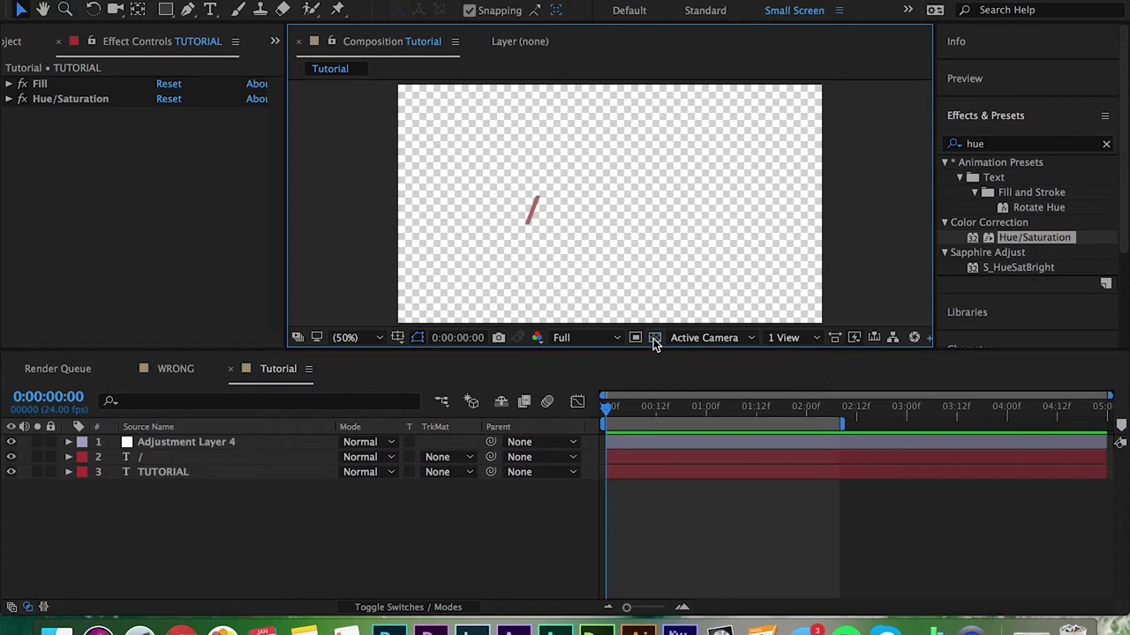
pyautogui.click(655, 339)
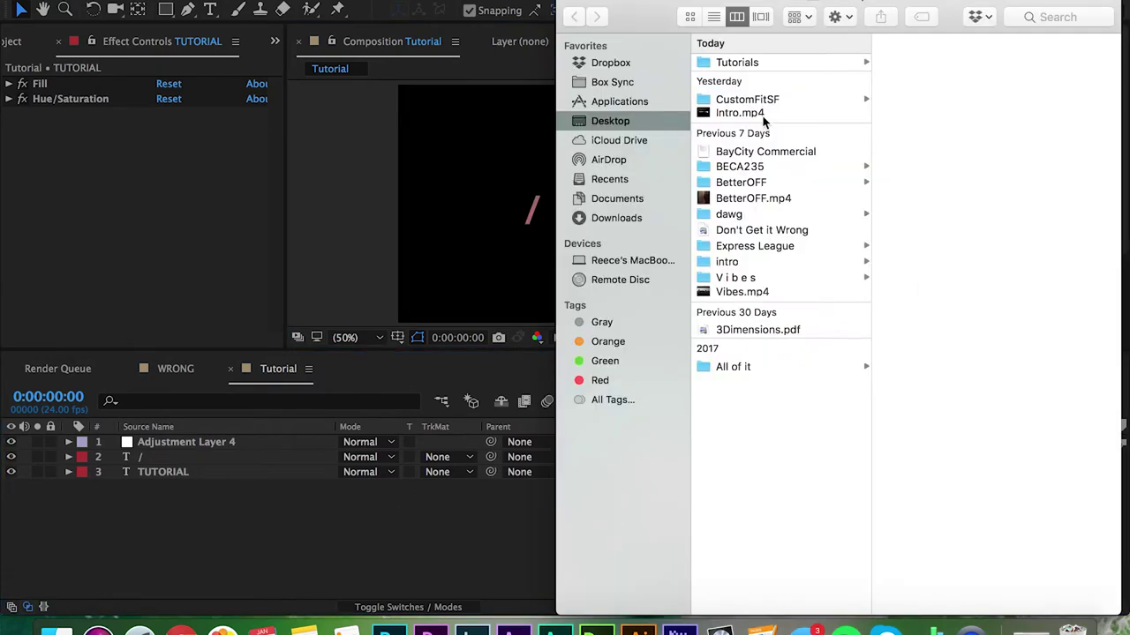
# - Add Vibes.mp4 from the Desktop in Finder as the composition's bottom layer, starting at 0:00:00:00, and preview the title over it
pyautogui.moveTo(744, 293); pyautogui.dragTo(373, 519)
pyautogui.click(611, 446)
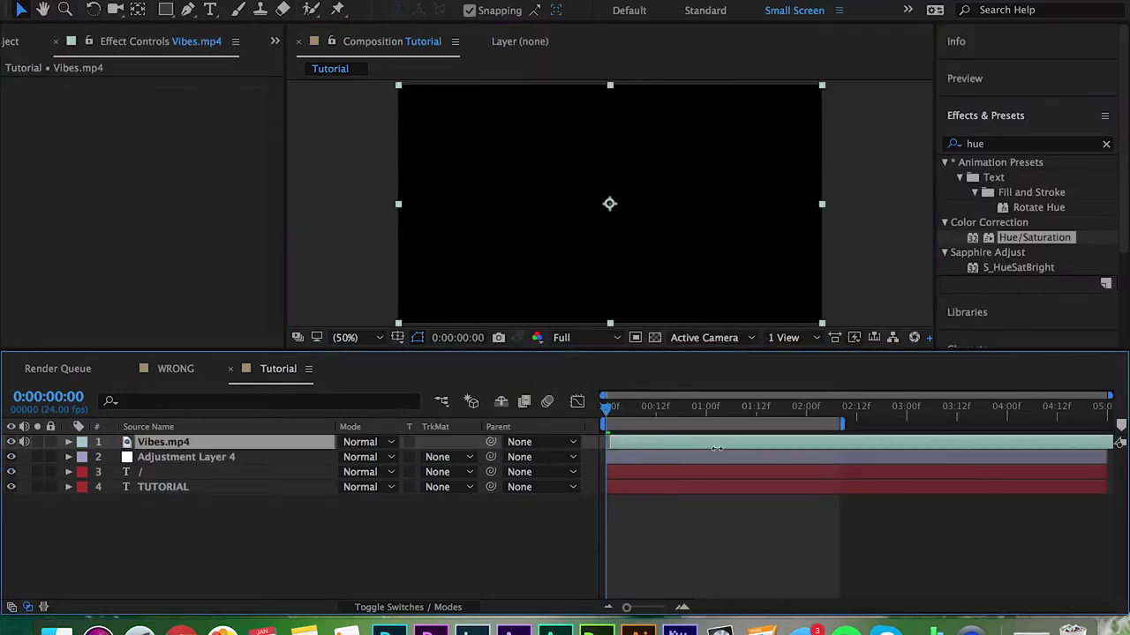
pyautogui.moveTo(272, 441); pyautogui.dragTo(270, 524)
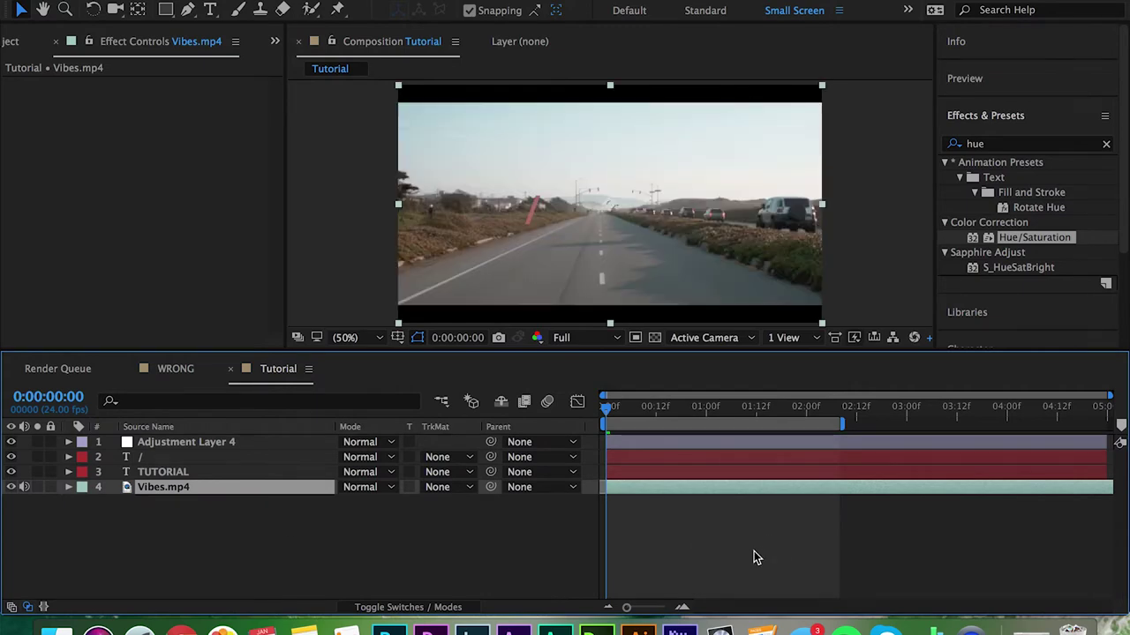
pyautogui.press('space')
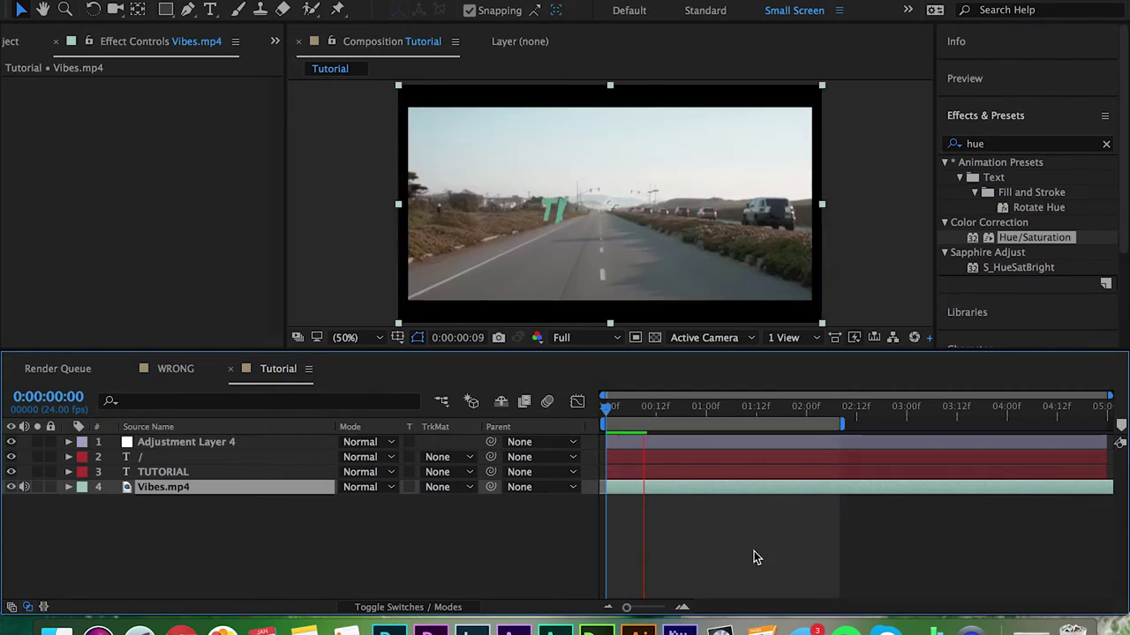
# - Keyframe the Vibes.mp4 layer's Scale at 100% at 0:00:00:00 and 125% at 0:00:02:00
pyautogui.press('space')
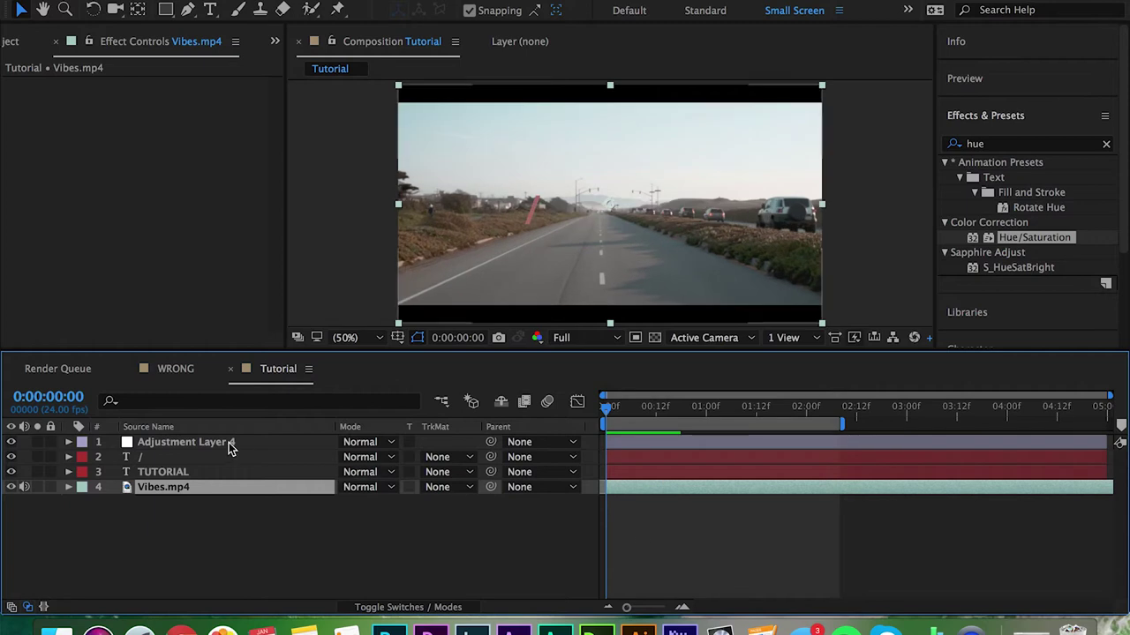
pyautogui.press('s')
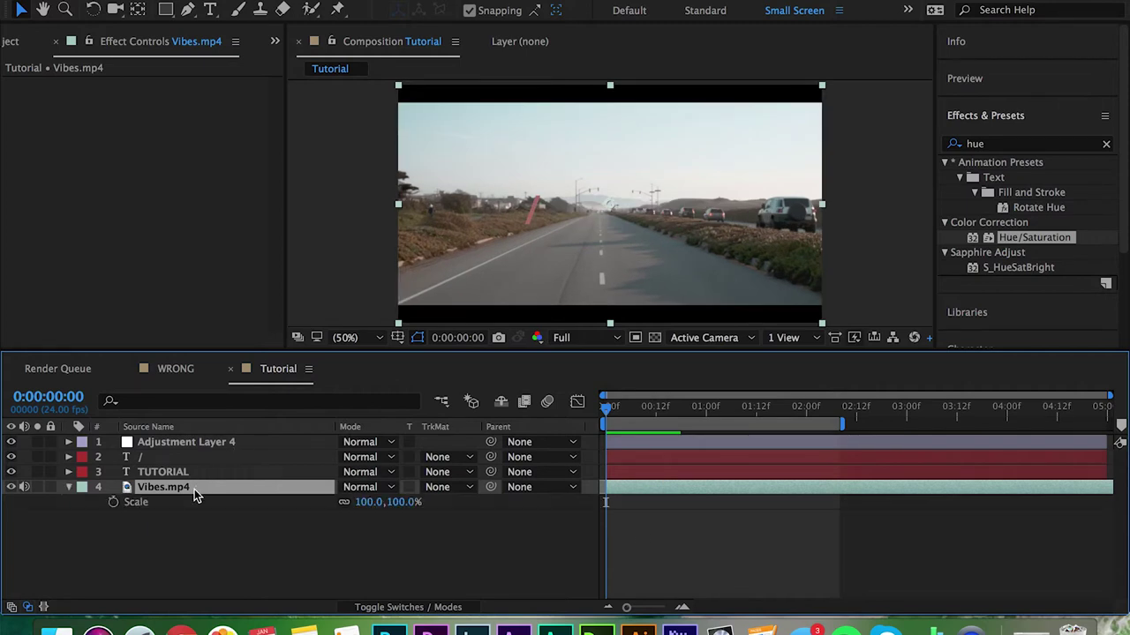
pyautogui.click(113, 503)
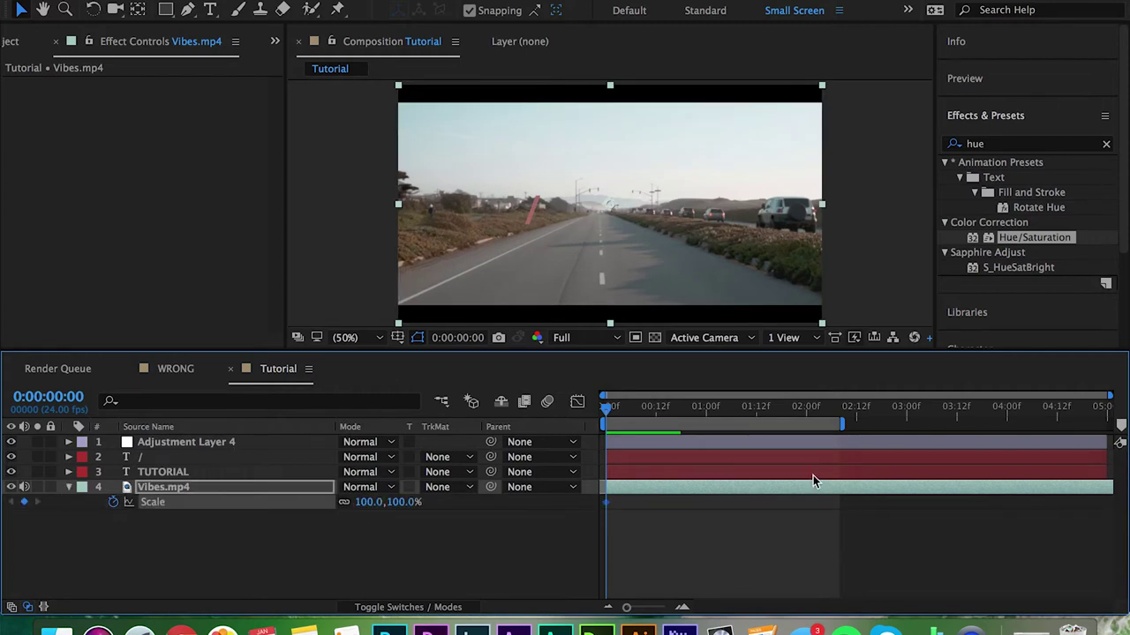
pyautogui.click(807, 416)
pyautogui.click(371, 502)
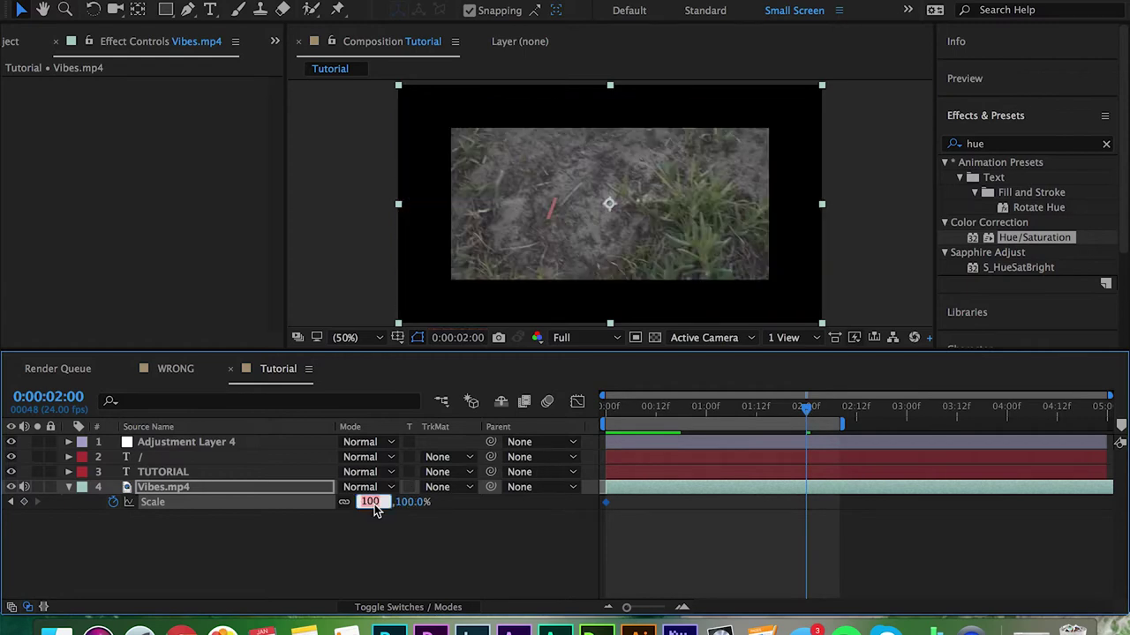
pyautogui.write('125')
pyautogui.press('Return')
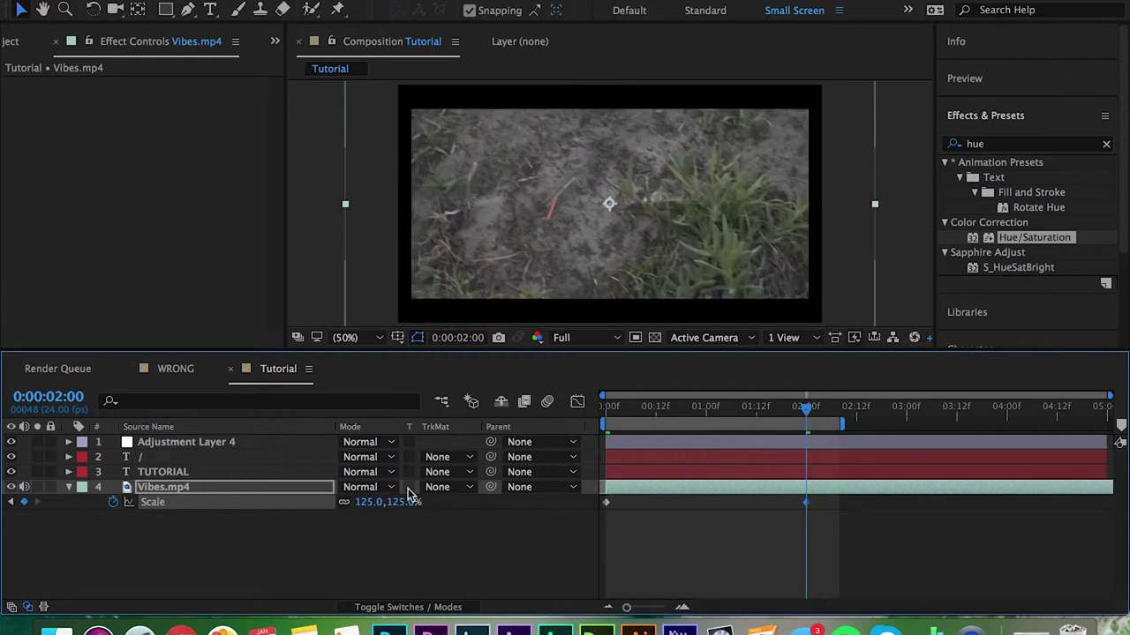
# - Set the Vibes.mp4 layer's Scale keyframe at 0:00:02:00 to 130%
pyautogui.moveTo(371, 510); pyautogui.dragTo(387, 510)
pyautogui.click(385, 504)
pyautogui.write('1')
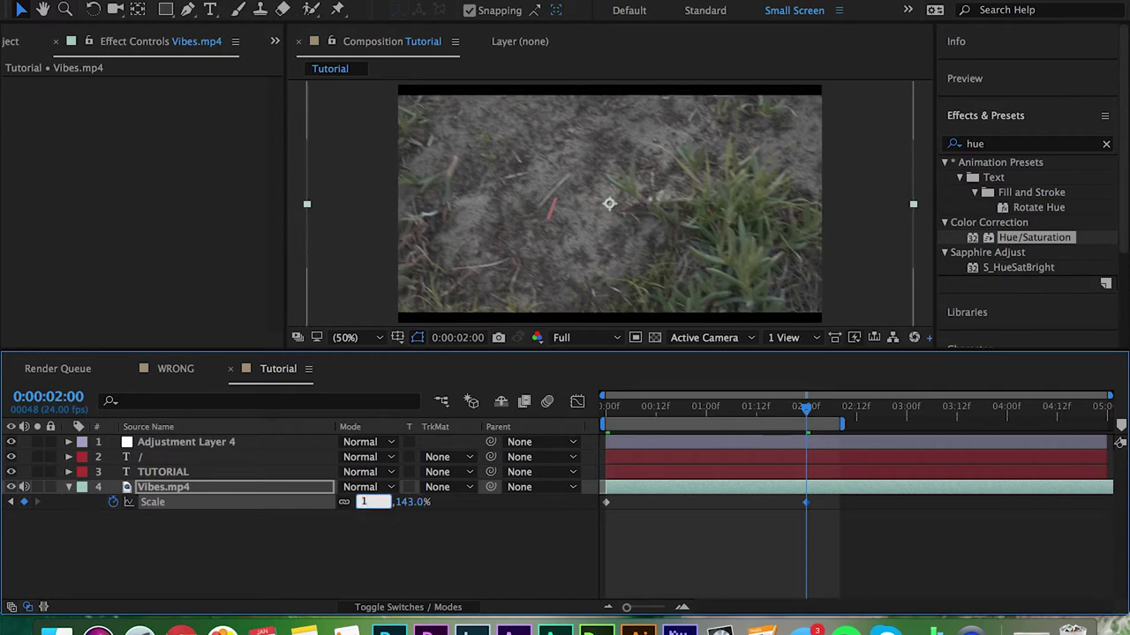
pyautogui.write('30')
pyautogui.press('Return')
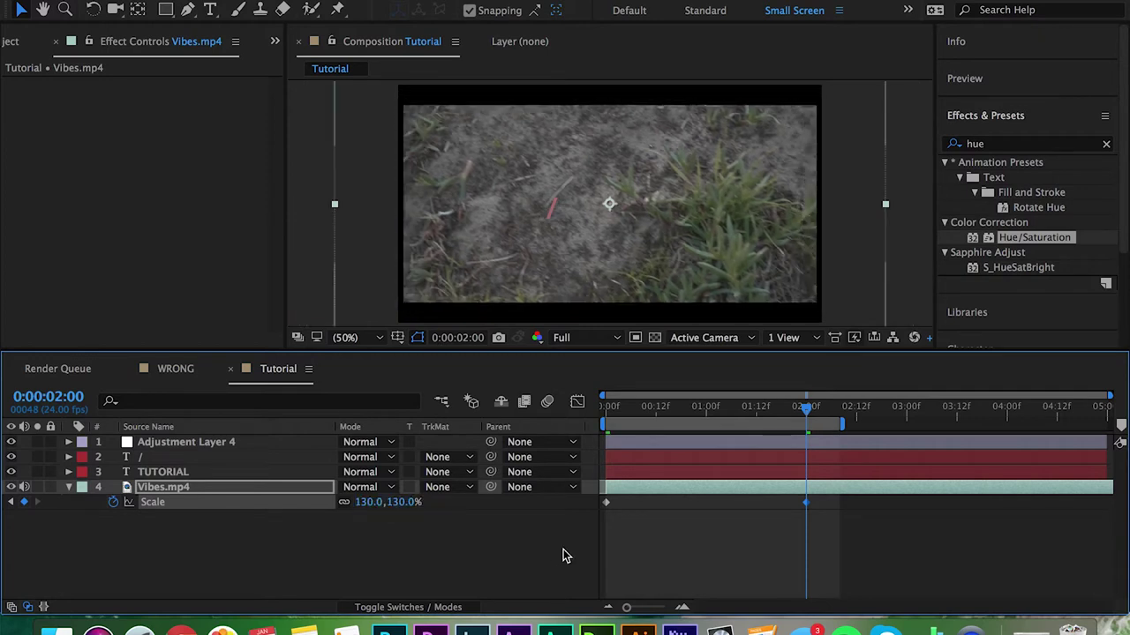
# - Preview the footage's zoom with the title from 0:00:00:00 and return to the composition's start
pyautogui.click(604, 408)
pyautogui.click(650, 535)
pyautogui.press('space')
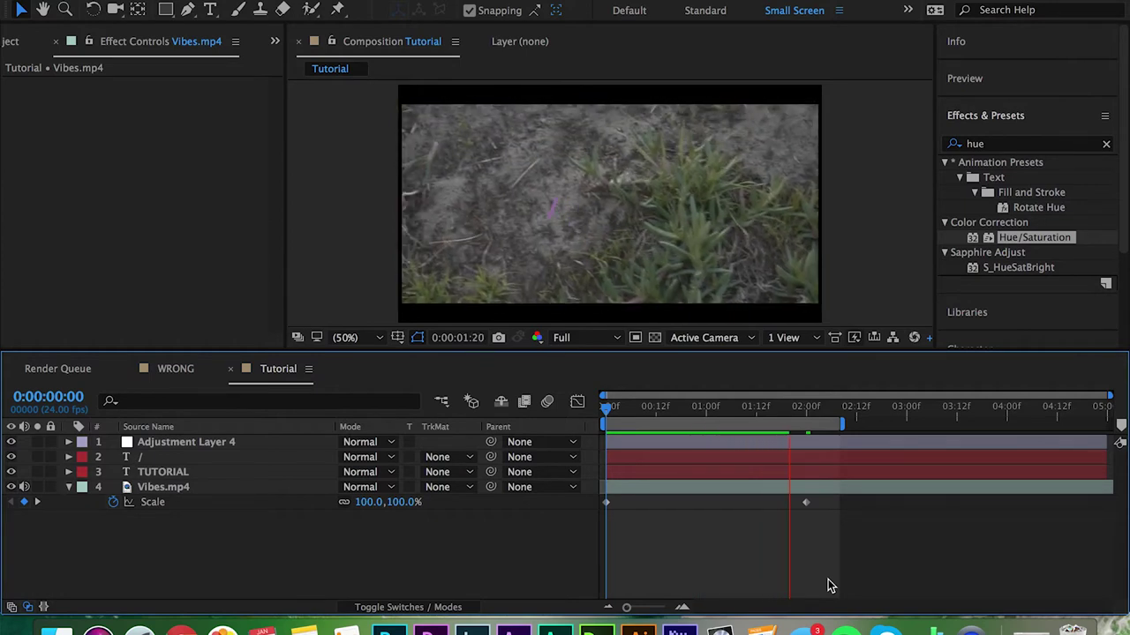
pyautogui.press('space')
pyautogui.moveTo(608, 407); pyautogui.dragTo(504, 429)
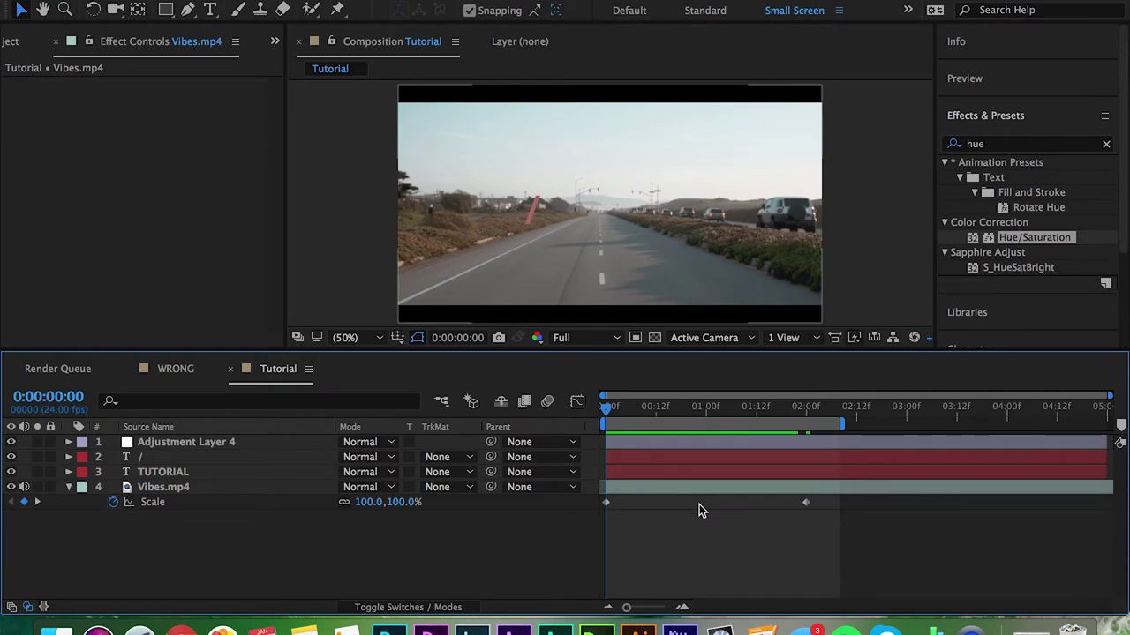